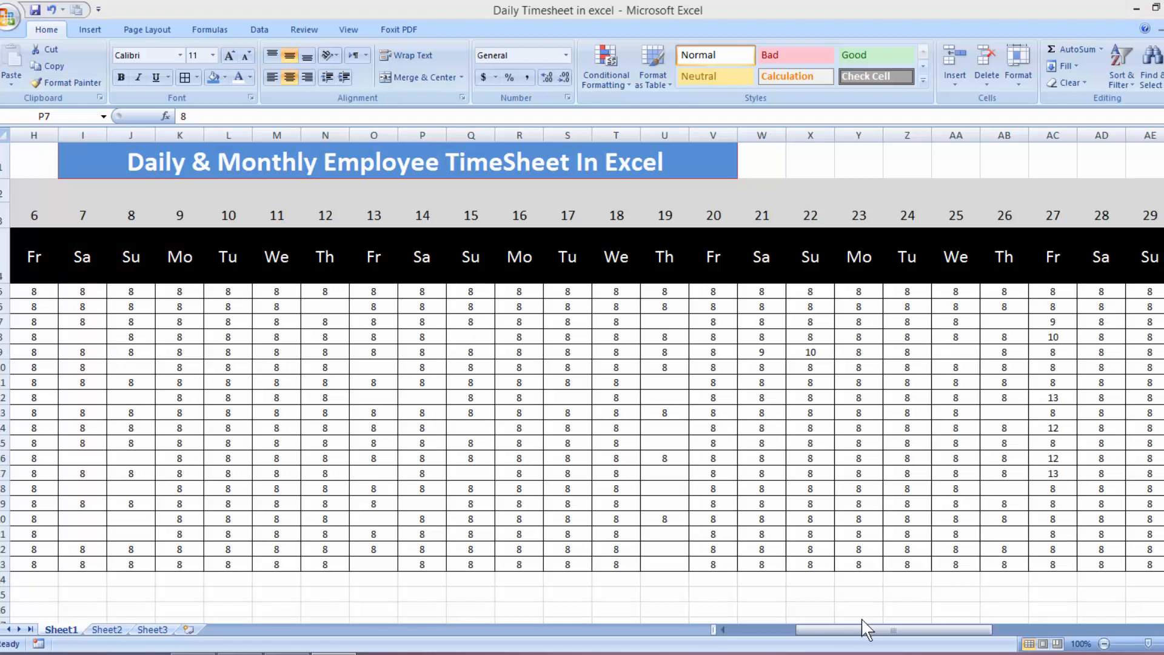
# - Review the employee codes and daily hours for days 1 to 31 in the timesheet on Sheet1
pyautogui.click(723, 630)
pyautogui.click(725, 630)
pyautogui.click(724, 630)
pyautogui.click(723, 630)
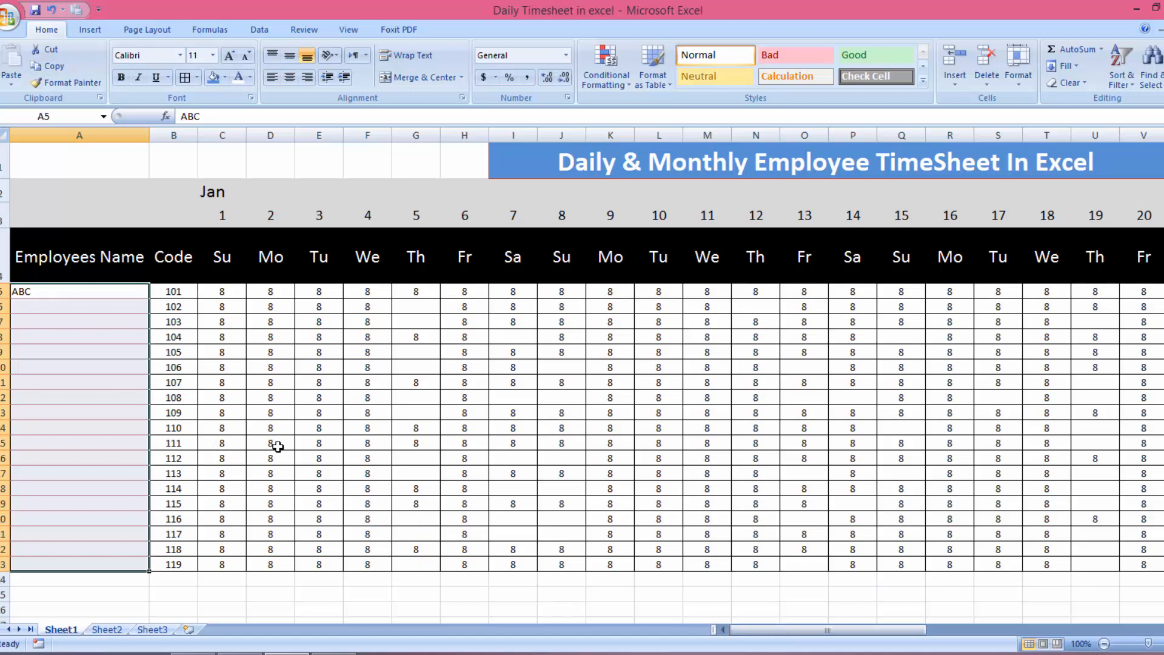
pyautogui.click(274, 443)
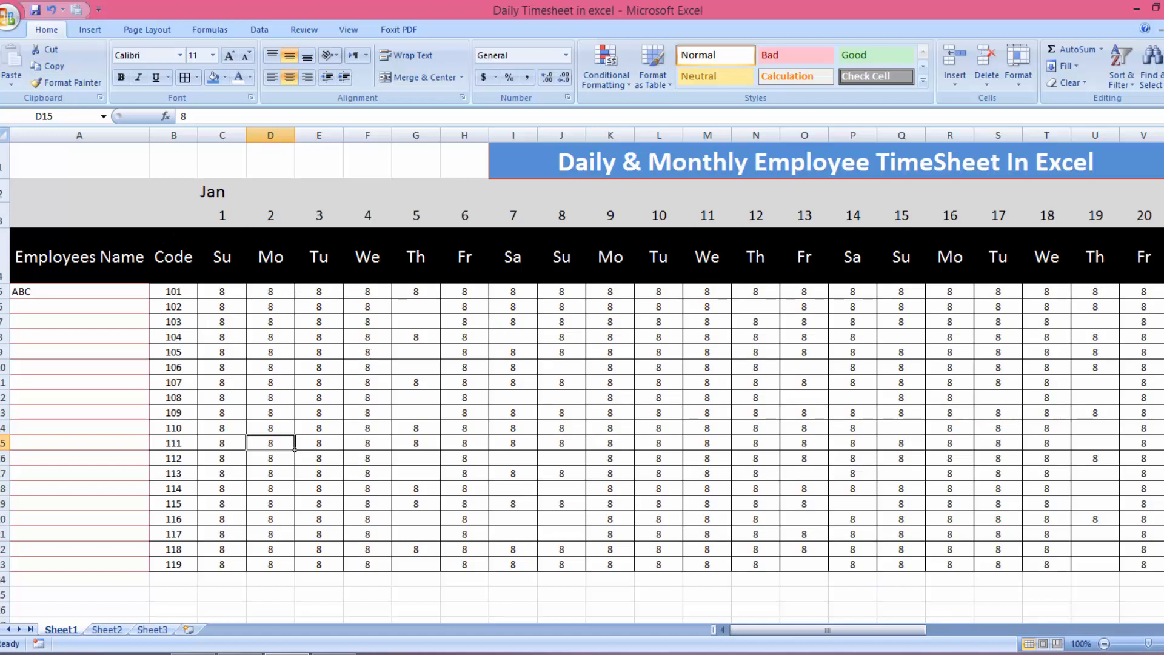
pyautogui.moveTo(806, 627); pyautogui.dragTo(952, 620)
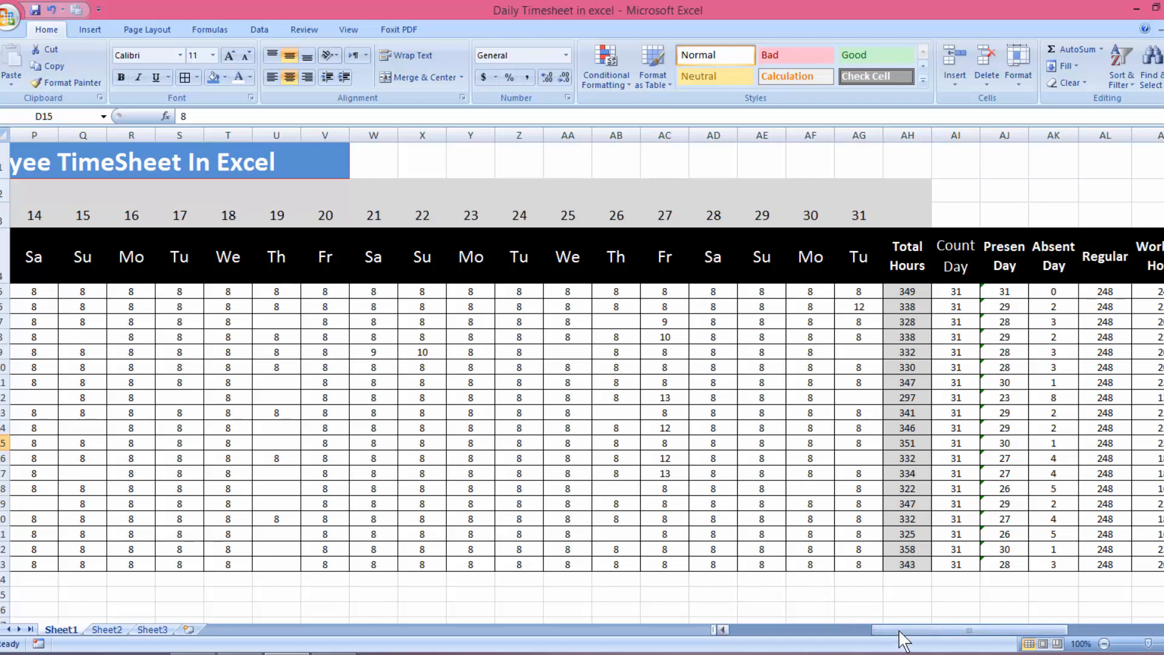
pyautogui.moveTo(902, 640); pyautogui.dragTo(949, 641)
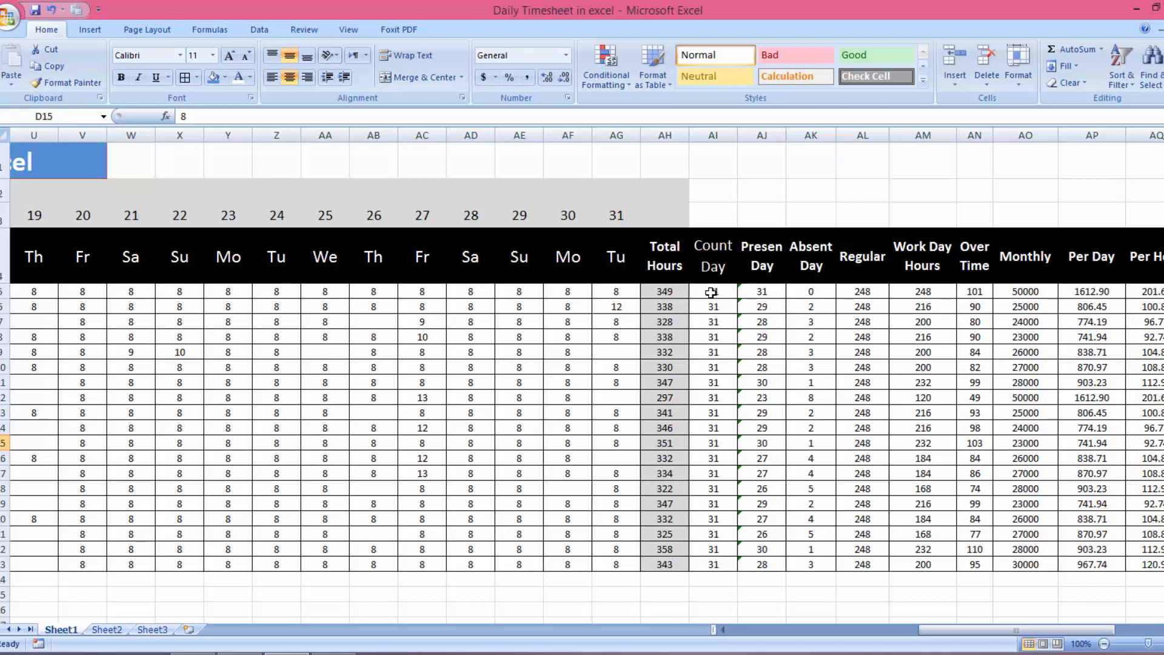
# - Examine the first employee's Present Day, Count Day and Regular formulas and the pay columns through Amount on Sheet1
pyautogui.click(761, 291)
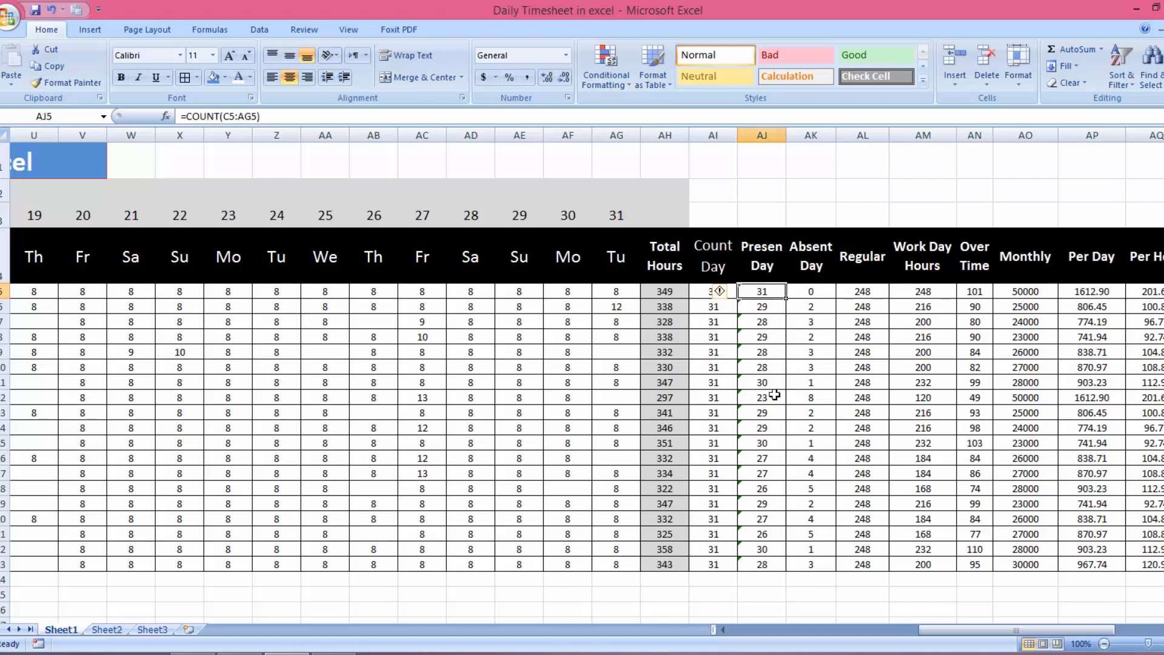
pyautogui.click(698, 291)
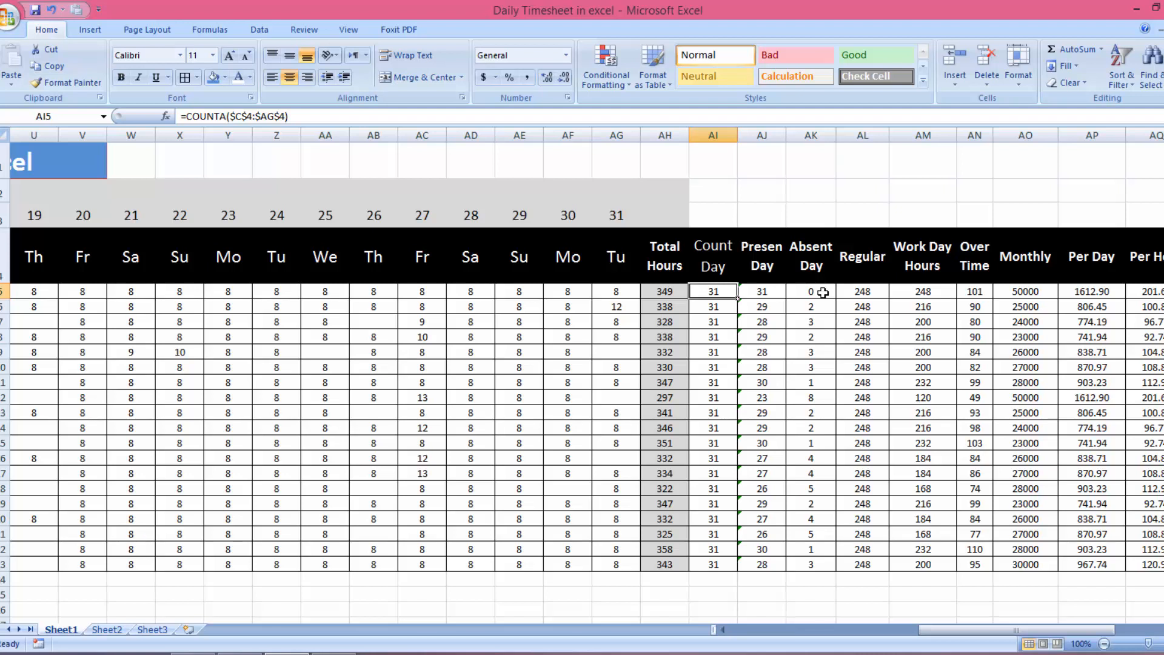
pyautogui.click(874, 295)
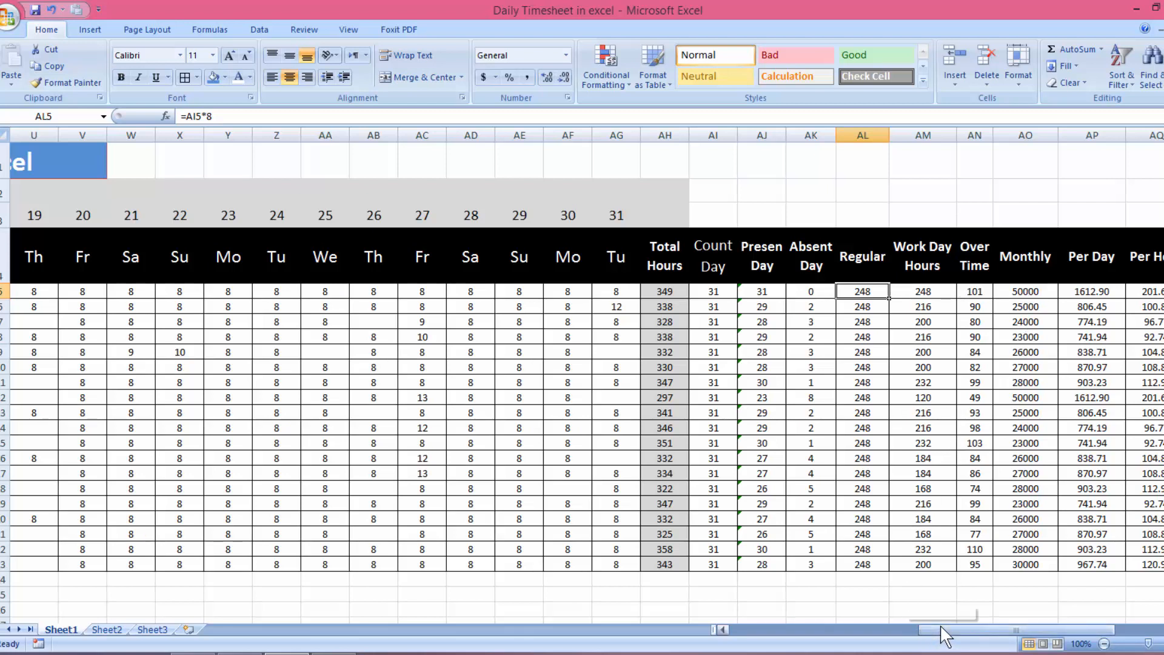
pyautogui.moveTo(940, 626); pyautogui.dragTo(979, 621)
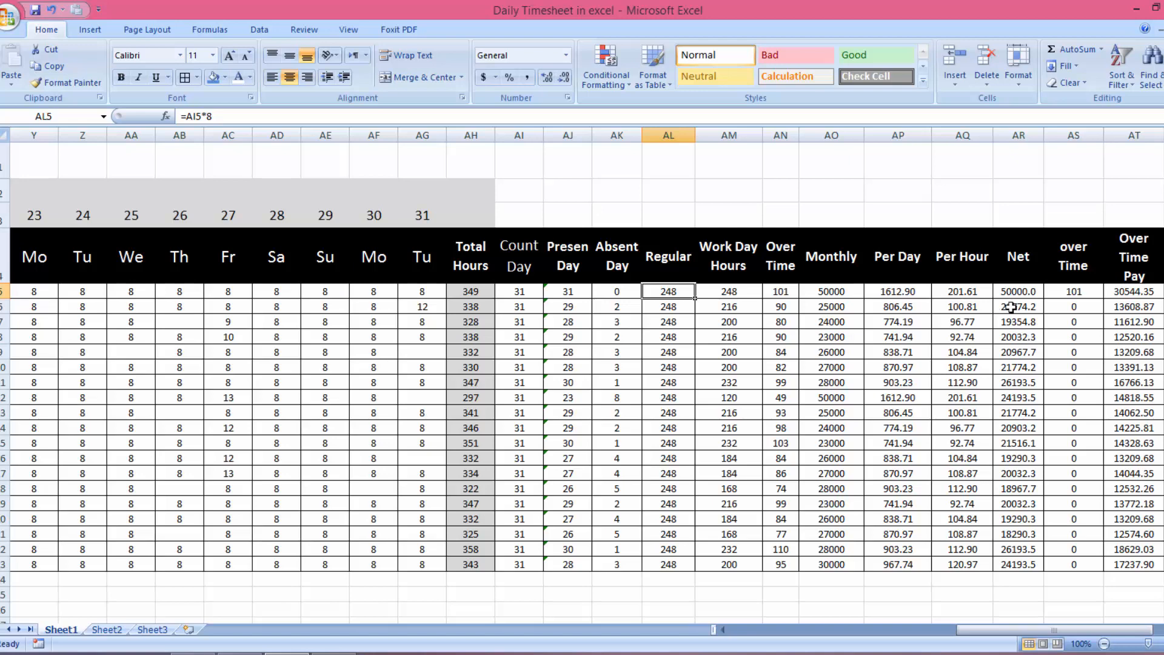
pyautogui.moveTo(1009, 629); pyautogui.dragTo(1029, 632)
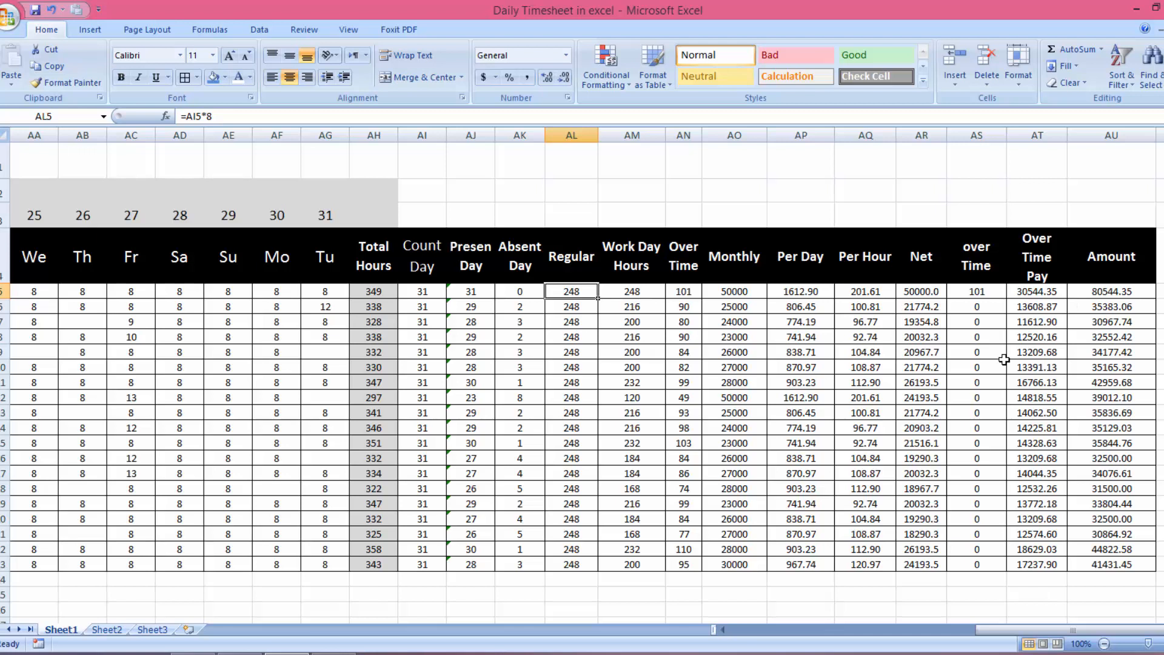
pyautogui.click(976, 136)
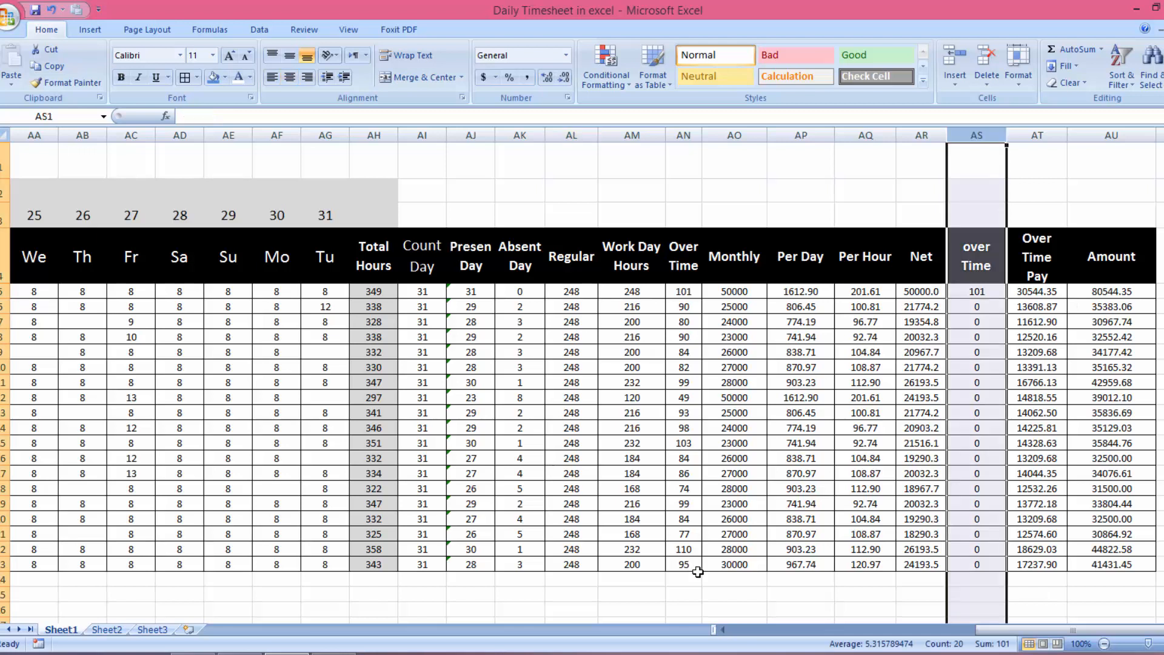
pyautogui.click(724, 630)
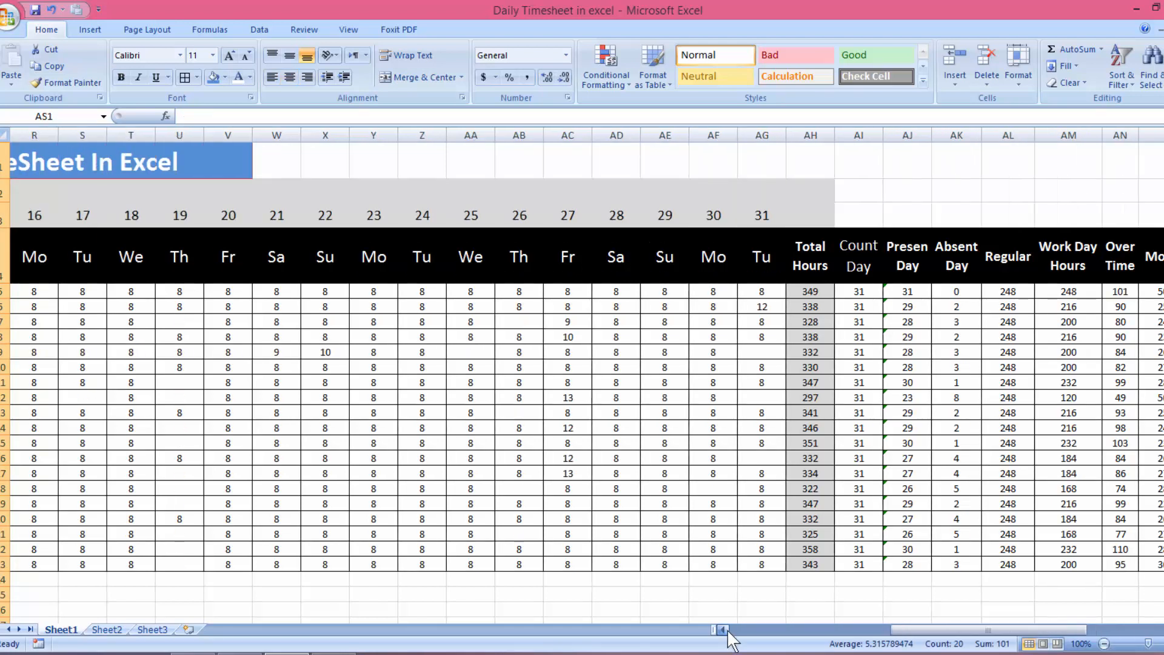
pyautogui.moveTo(724, 630); pyautogui.dragTo(726, 629)
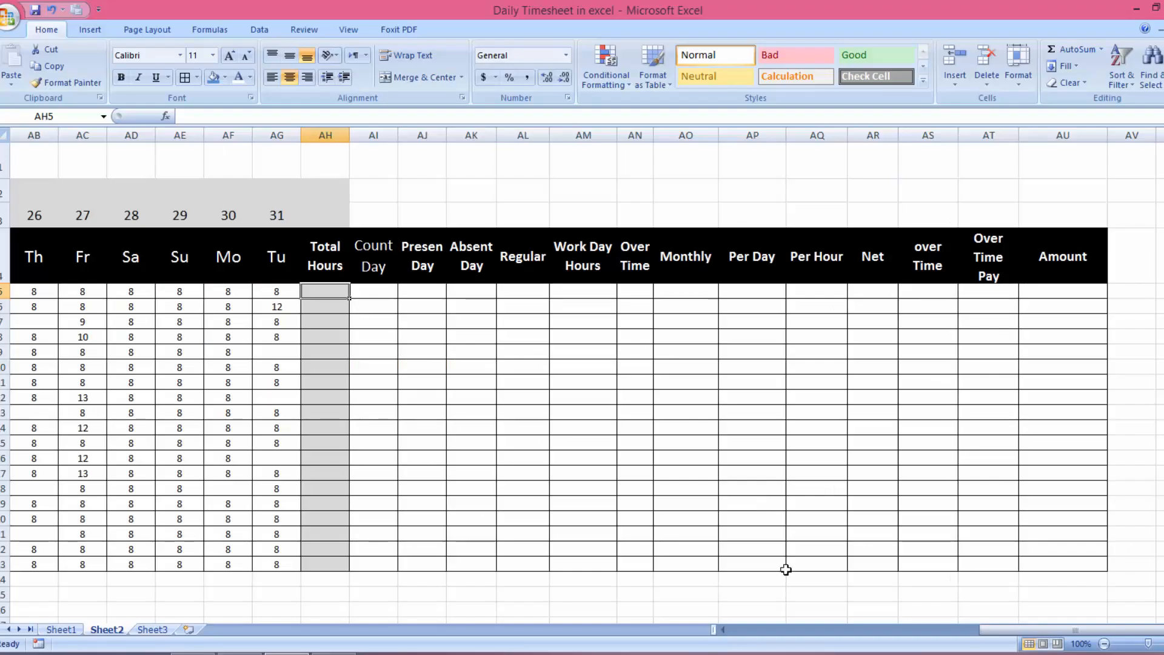
pyautogui.click(723, 630)
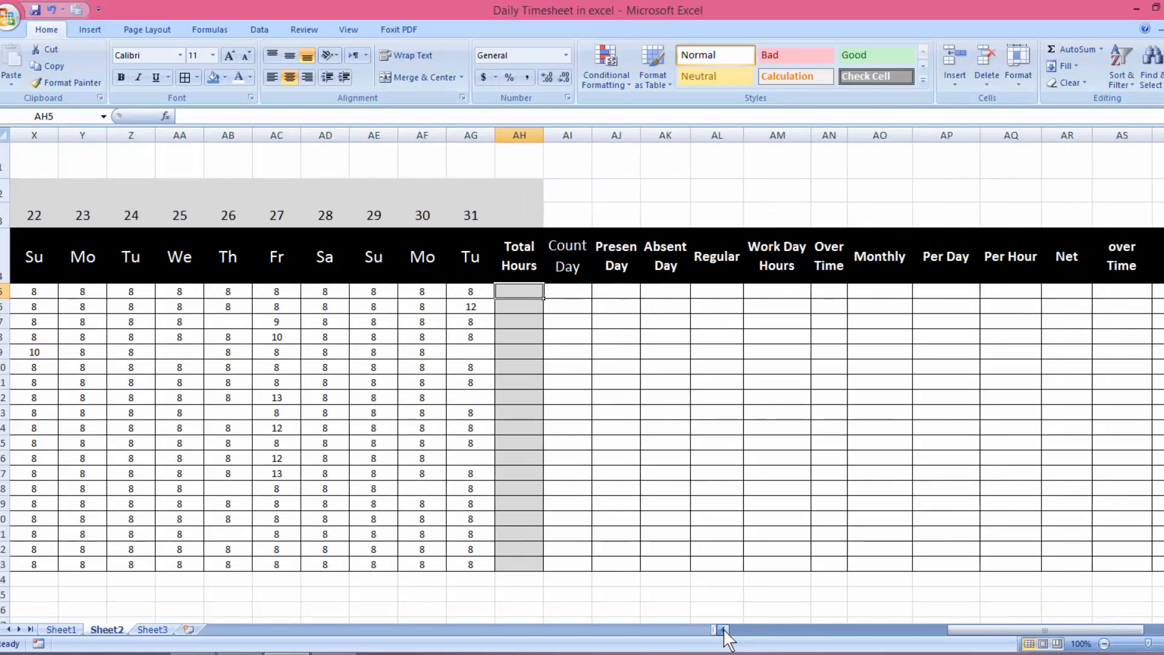
pyautogui.click(723, 629)
pyautogui.click(723, 630)
pyautogui.click(723, 630)
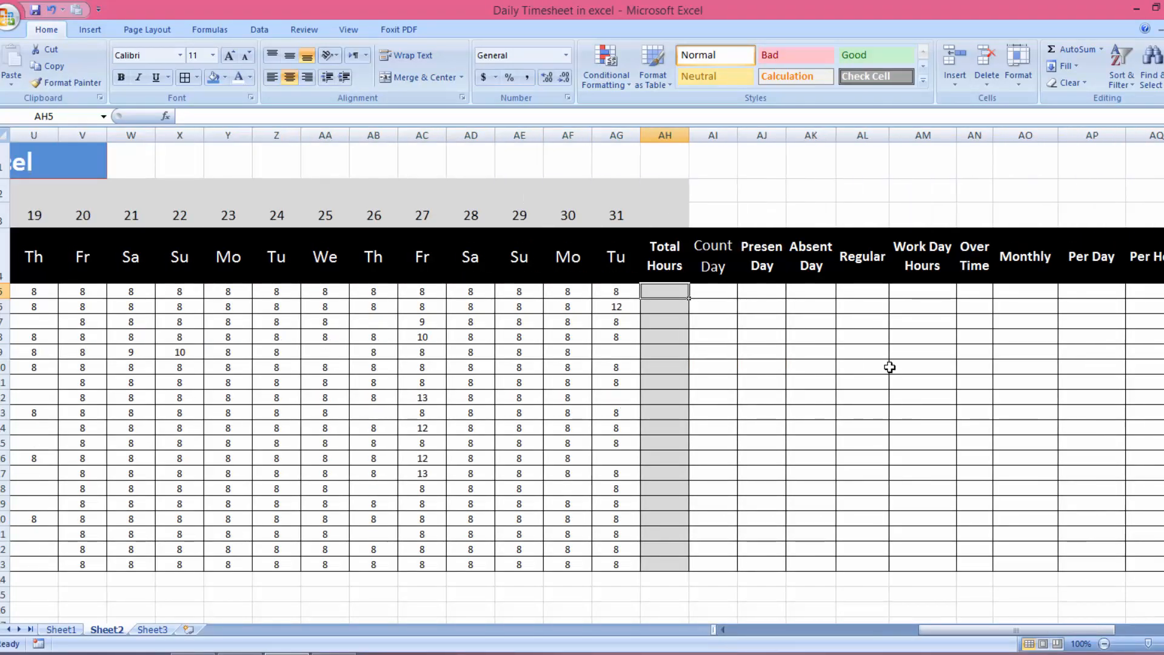
pyautogui.write('=')
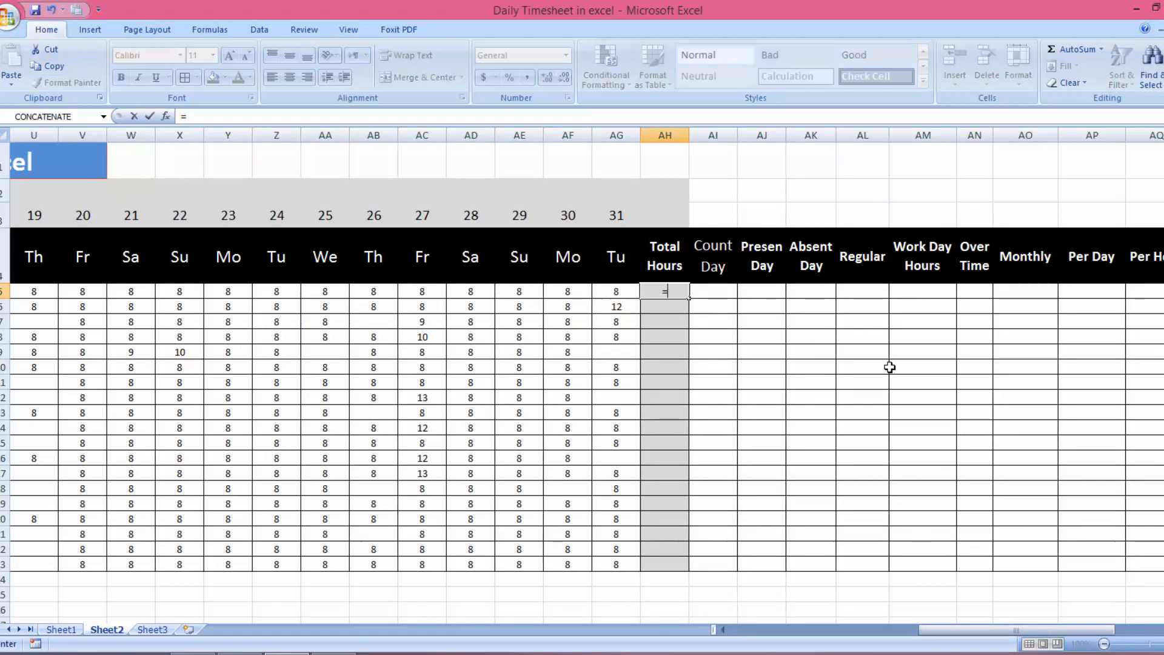
pyautogui.press('BackSpace')
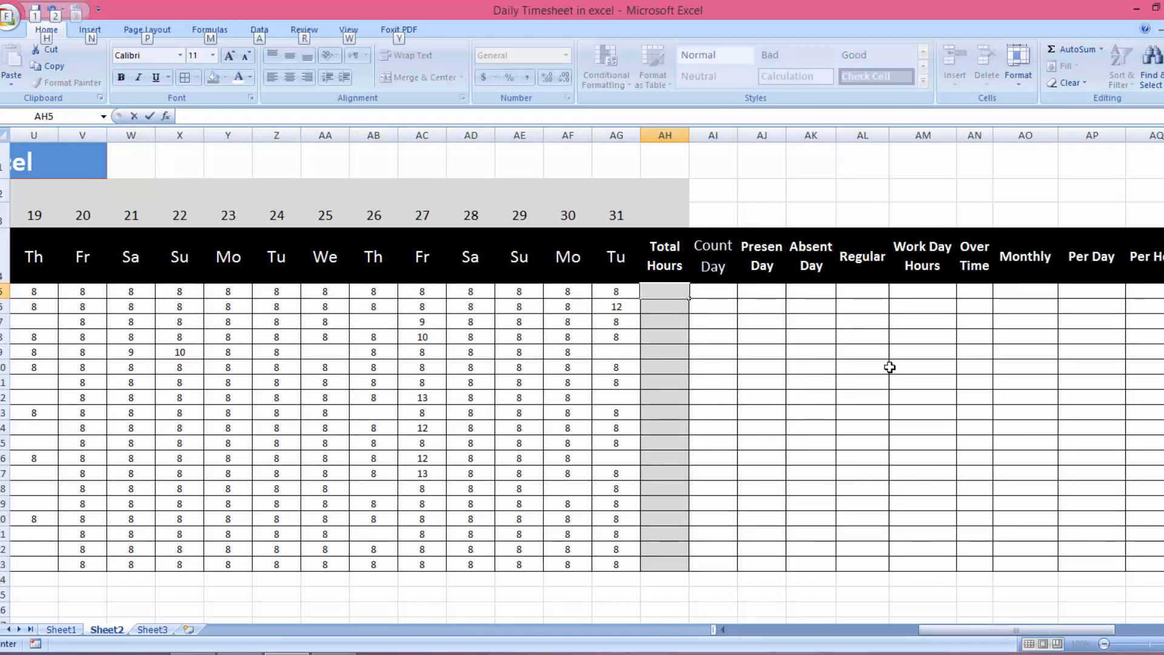
pyautogui.press('Escape')
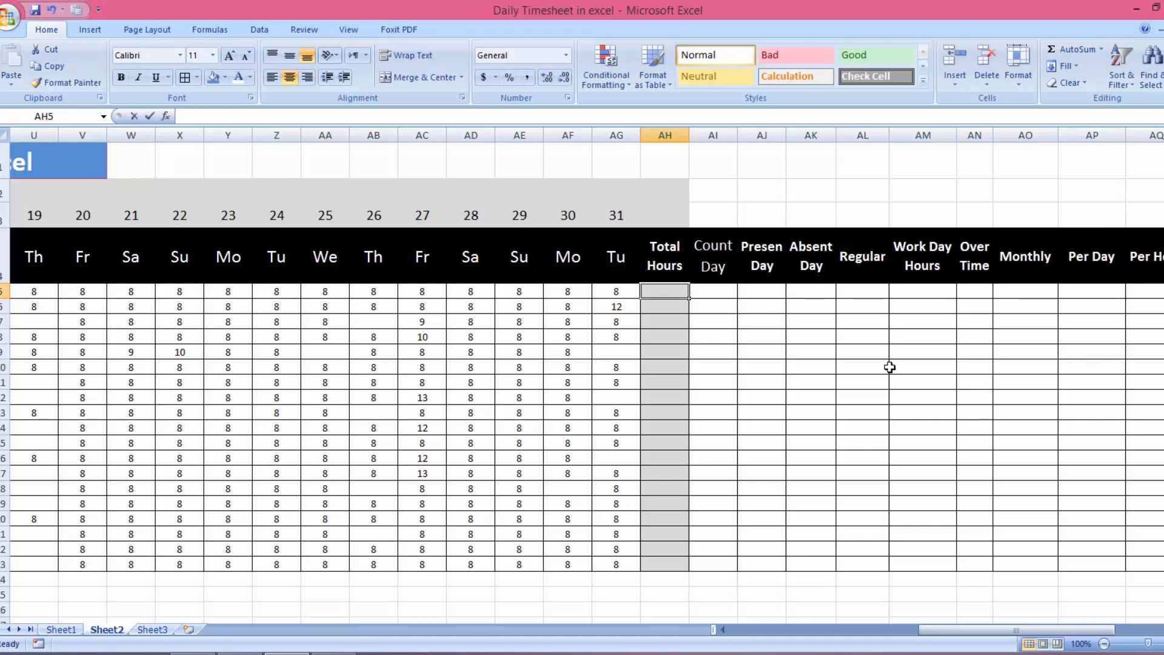
pyautogui.hotkey('alt', '=')
pyautogui.press('Escape')
pyautogui.hotkey('alt', '=')
pyautogui.press('Escape')
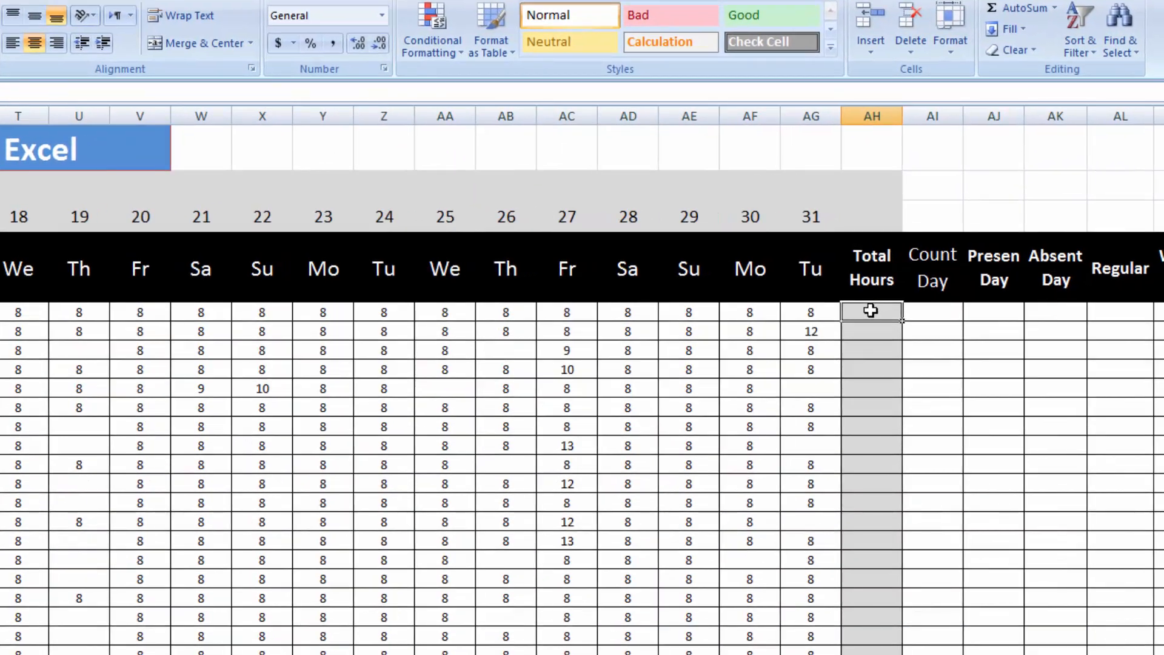
# - Calculate the first employee's Total Hours on Sheet2 with =SUM(C5:AG5) and fill the formula down to the last employee
pyautogui.hotkey('alt', '=')
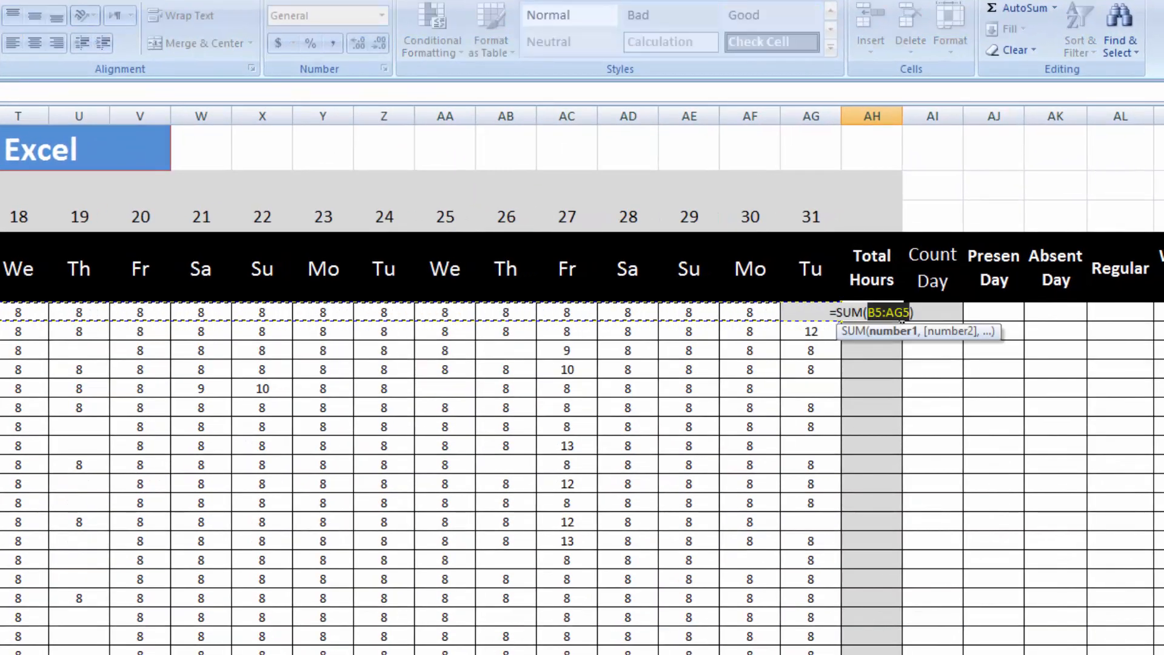
pyautogui.hscroll(-4, 431, 610)
pyautogui.hscroll(-12, 583, 380)
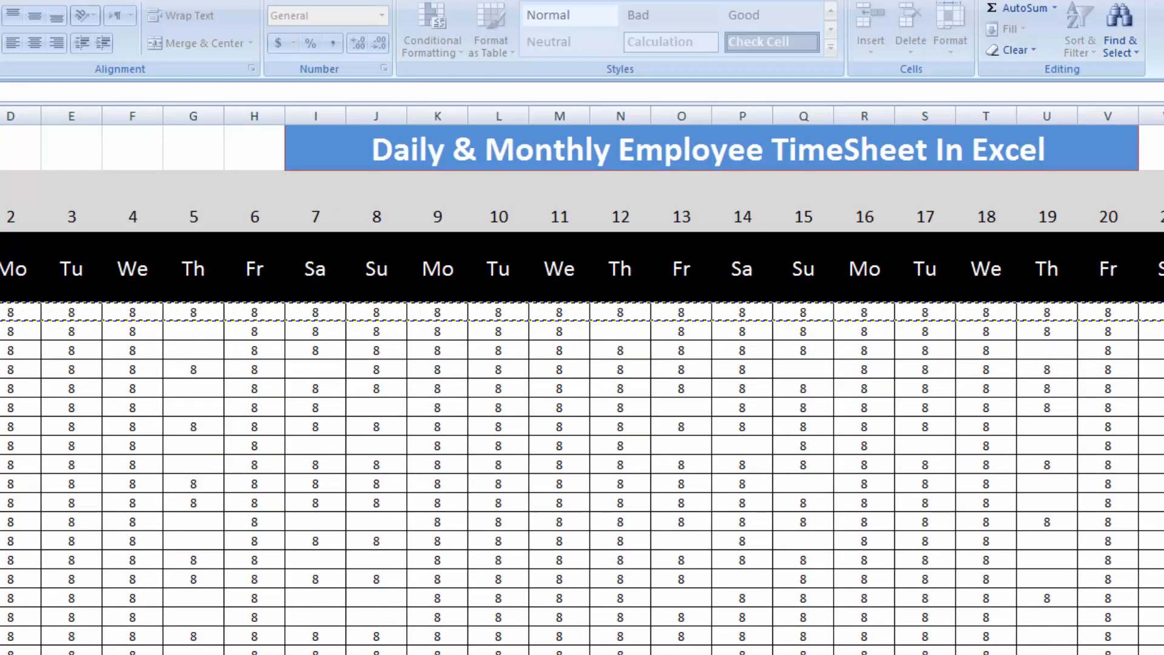
pyautogui.hscroll(9, 719, 608)
pyautogui.hscroll(16, 582, 381)
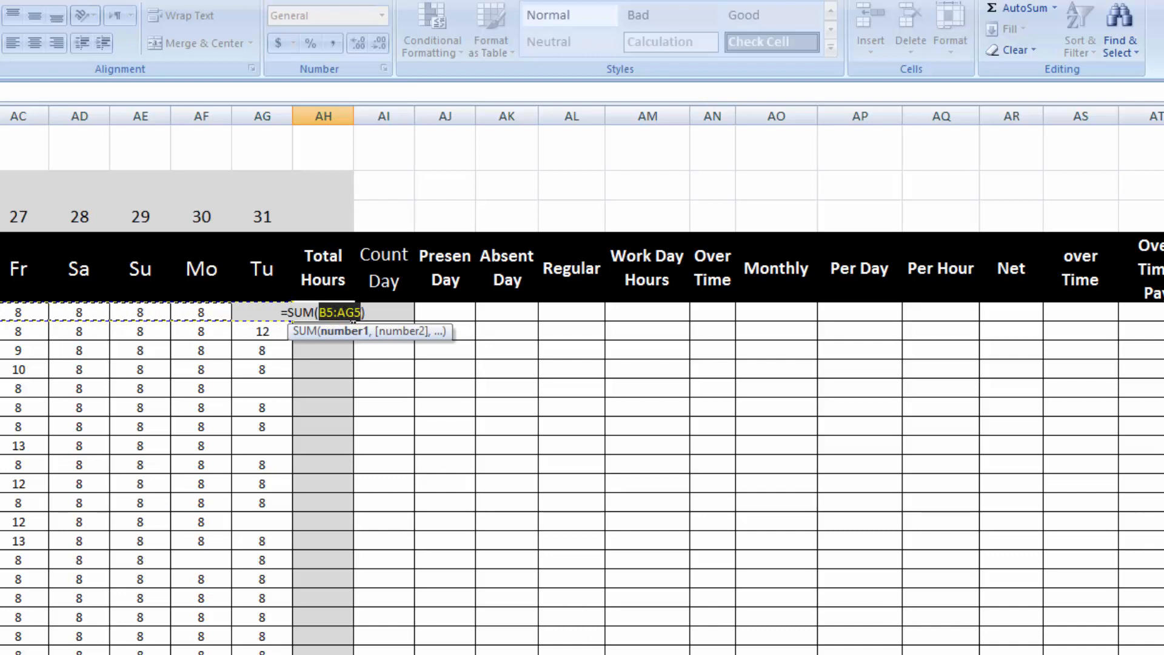
pyautogui.hscroll(-5, 582, 388)
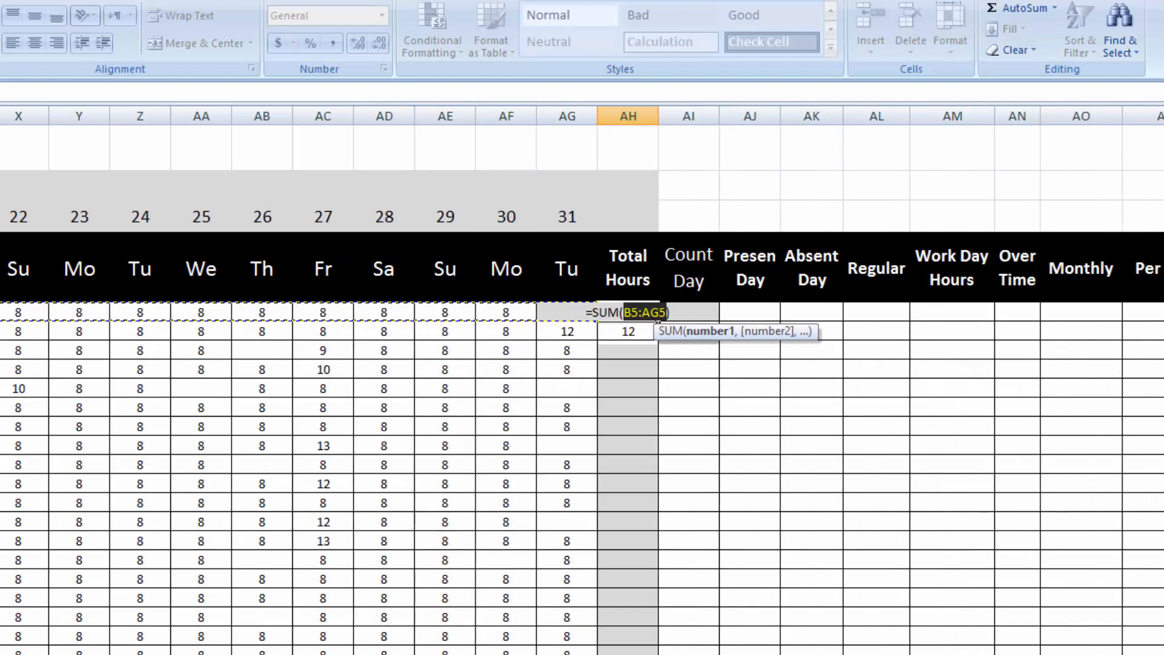
pyautogui.hscroll(-20, 582, 388)
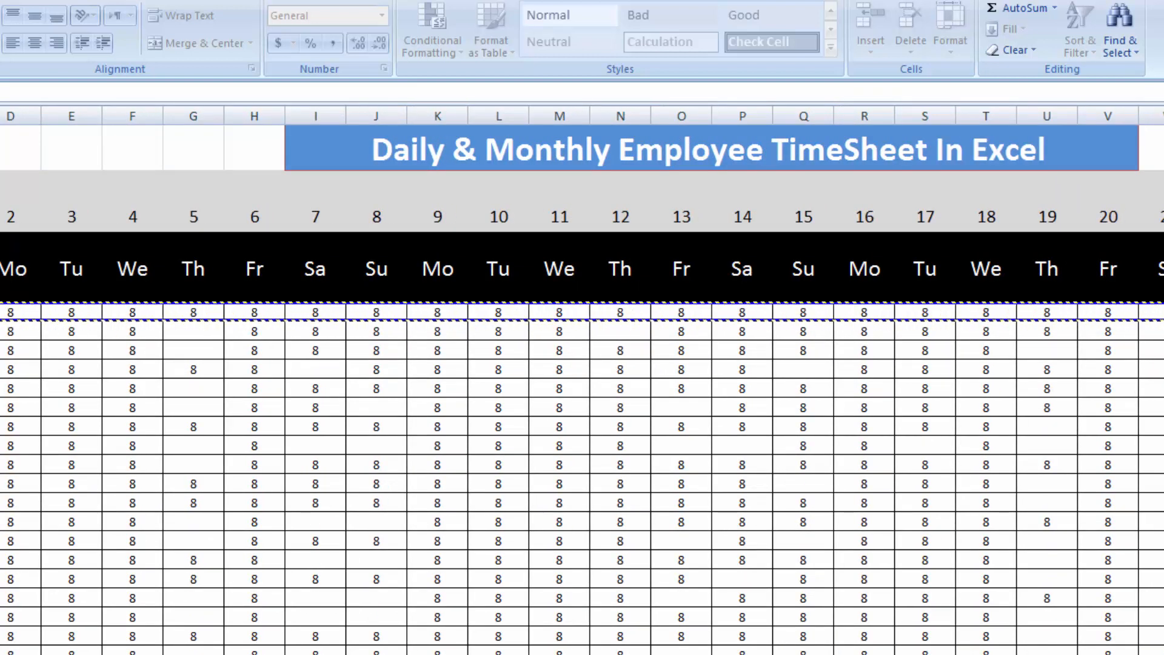
pyautogui.write(')')
pyautogui.press('Return')
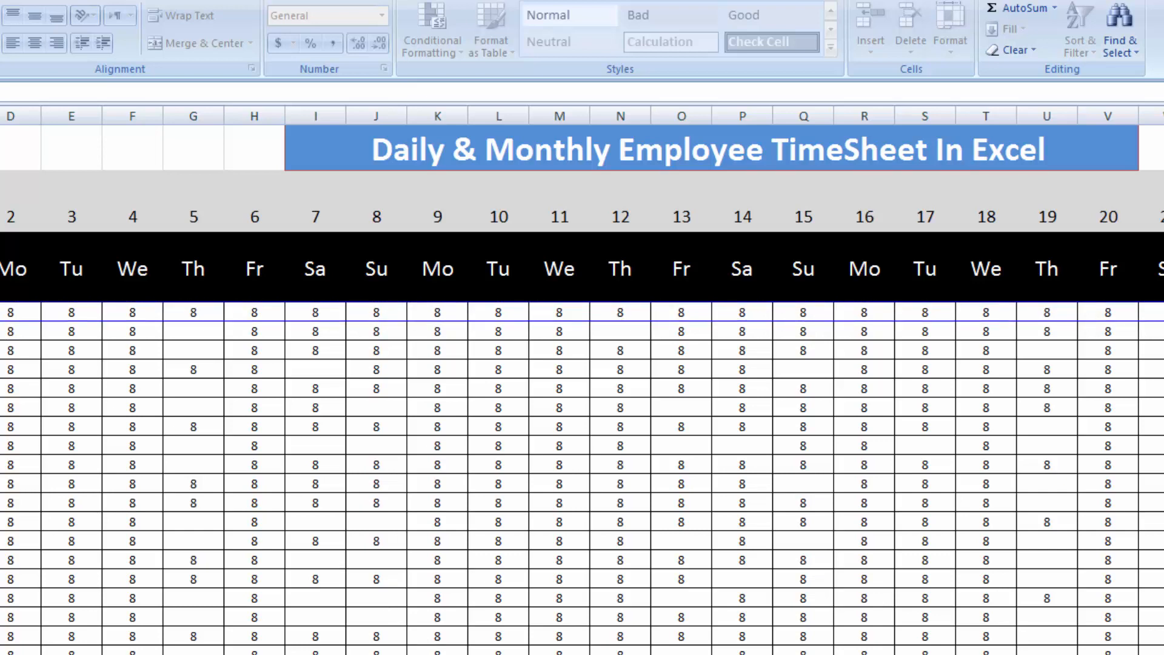
pyautogui.hscroll(7, 582, 380)
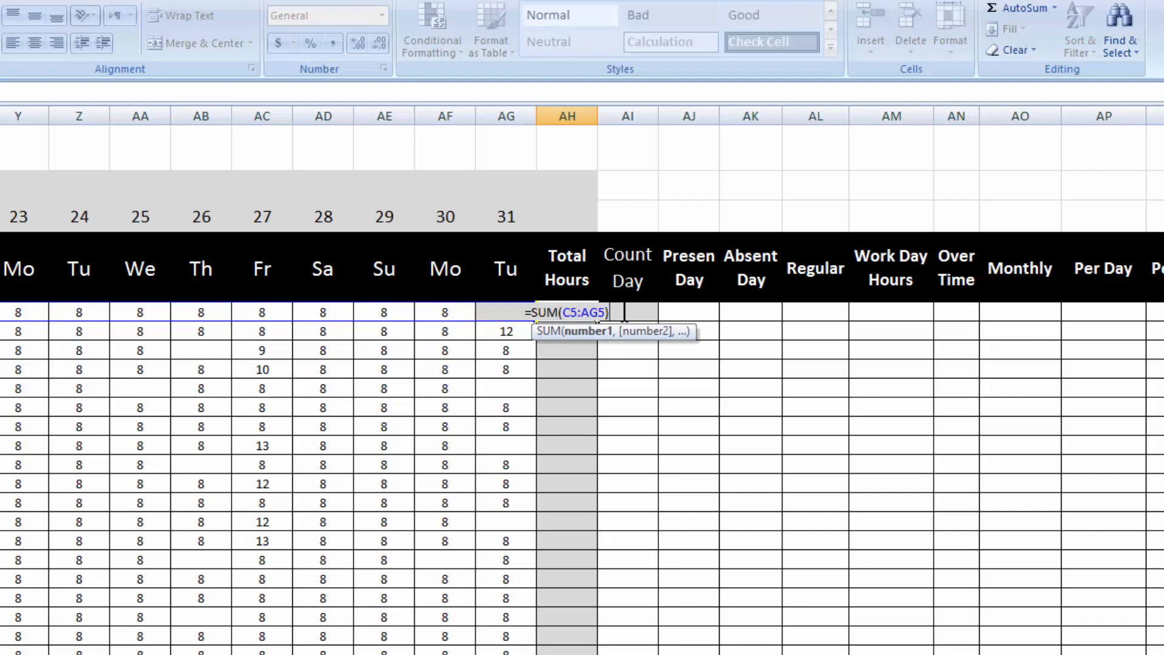
pyautogui.press('Return')
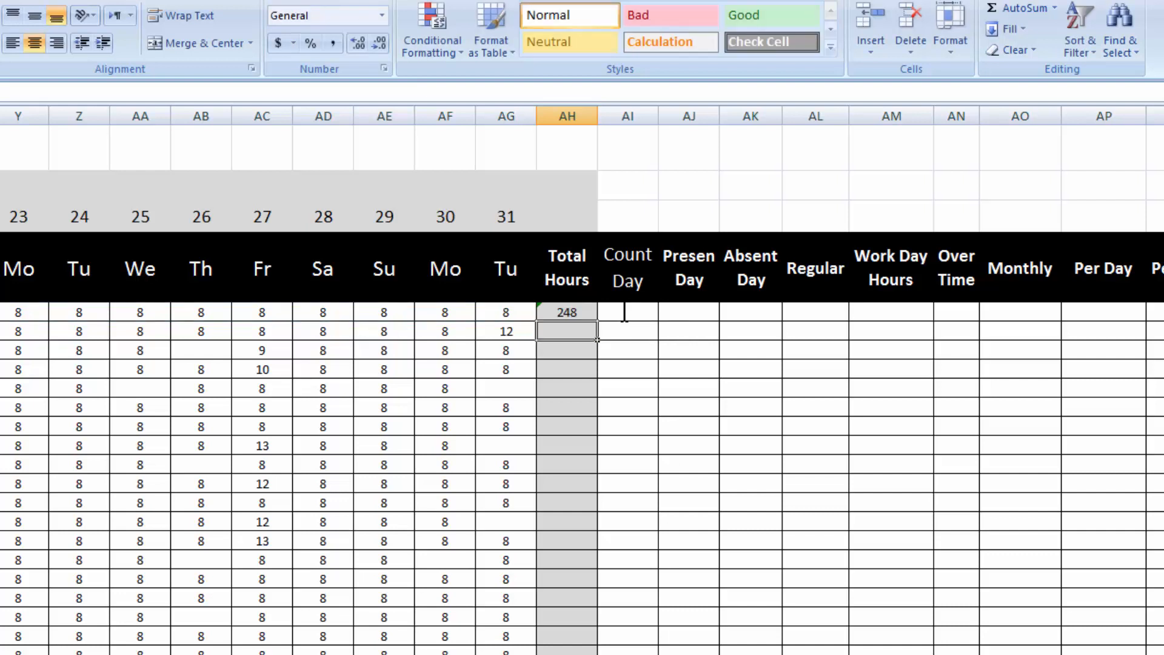
pyautogui.click(585, 314)
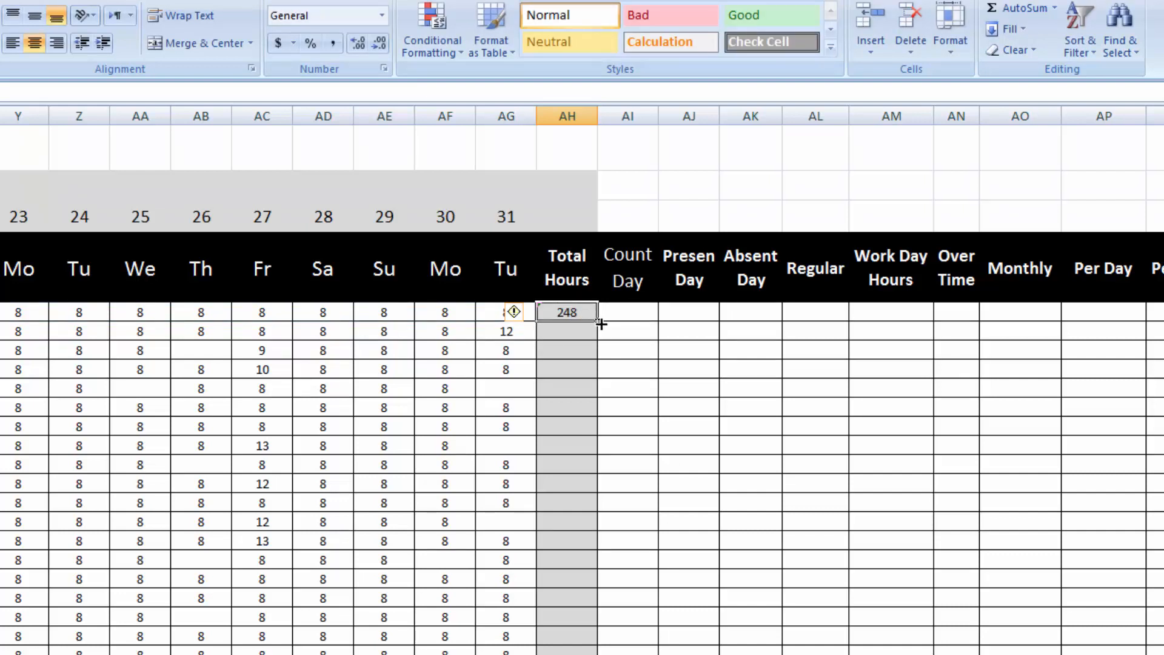
pyautogui.moveTo(600, 323); pyautogui.dragTo(603, 653)
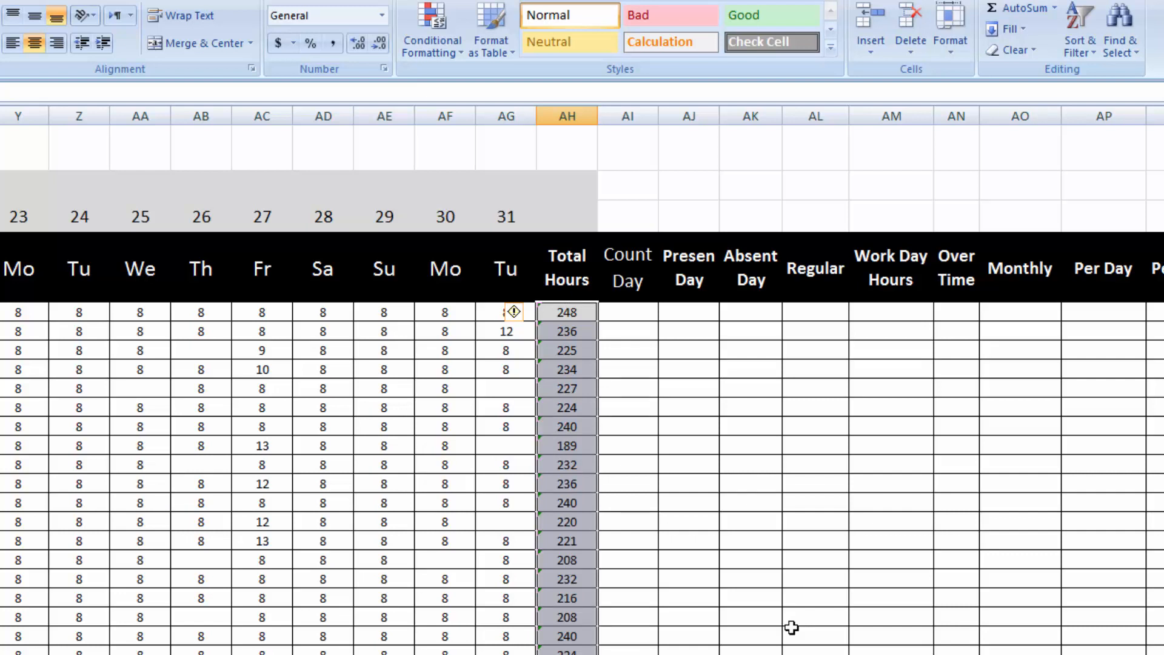
# - Calculate the first employee's Count Day with =COUNTA(C4:AG4) and fill the formula down the column
pyautogui.click(627, 307)
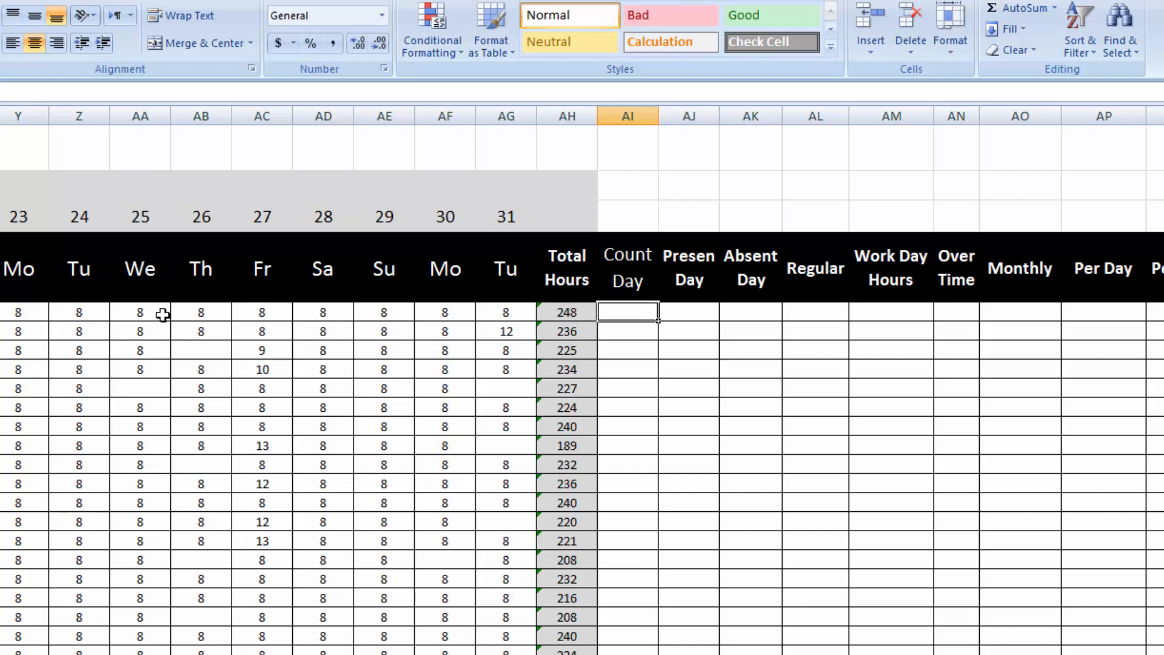
pyautogui.write('=')
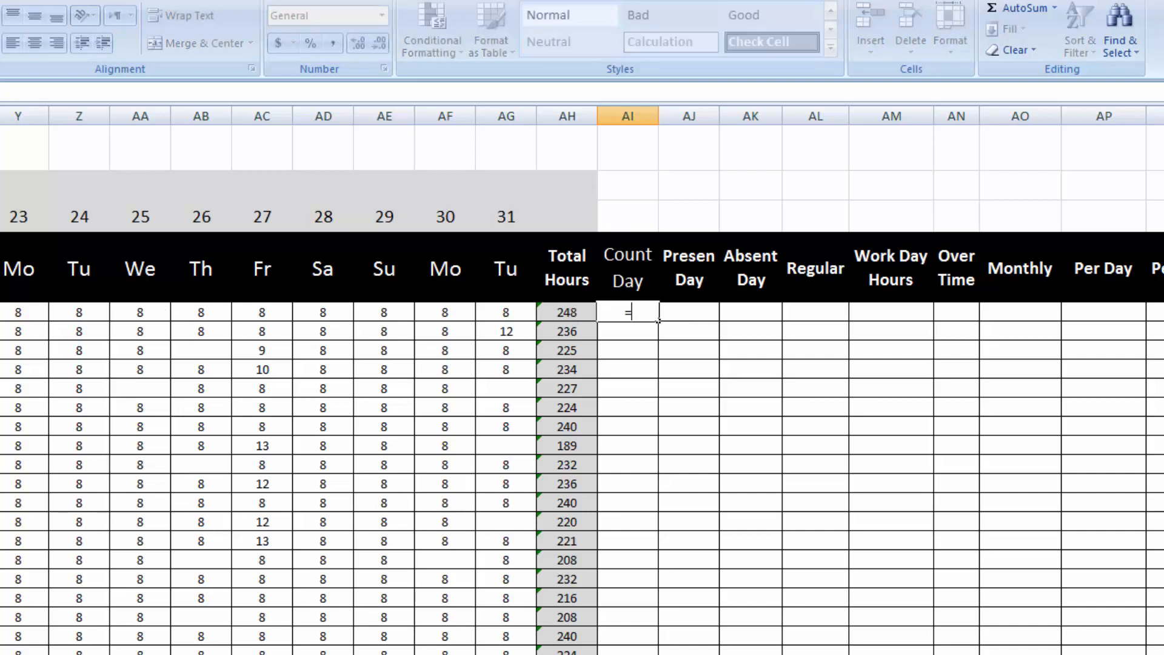
pyautogui.write('coun')
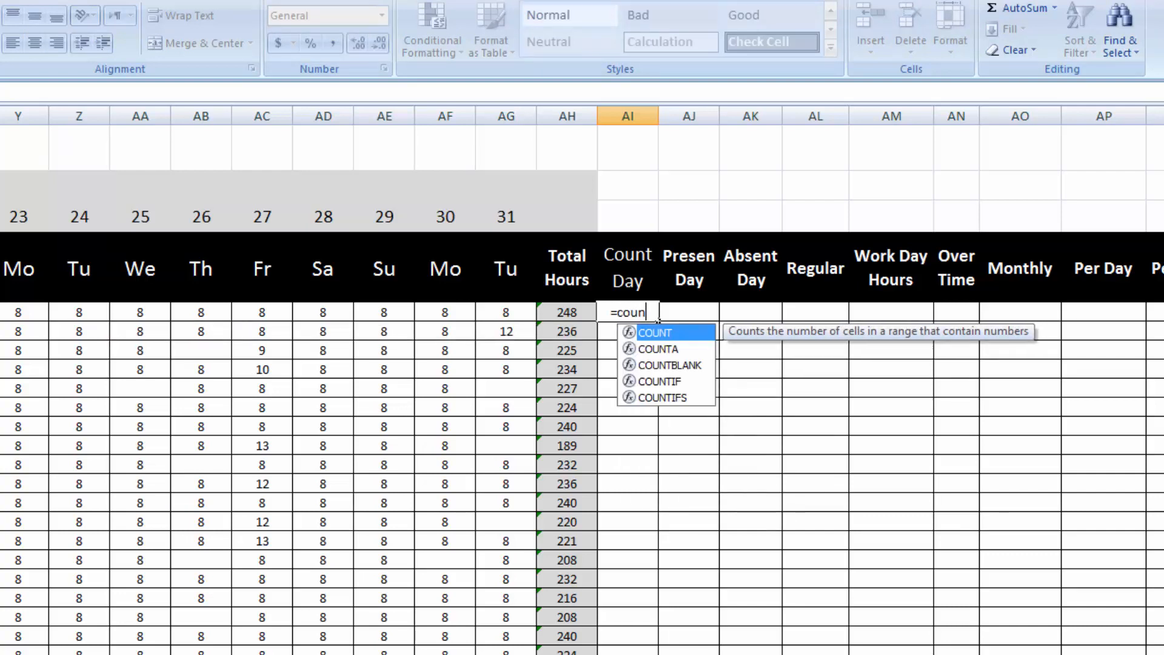
pyautogui.write('ta(')
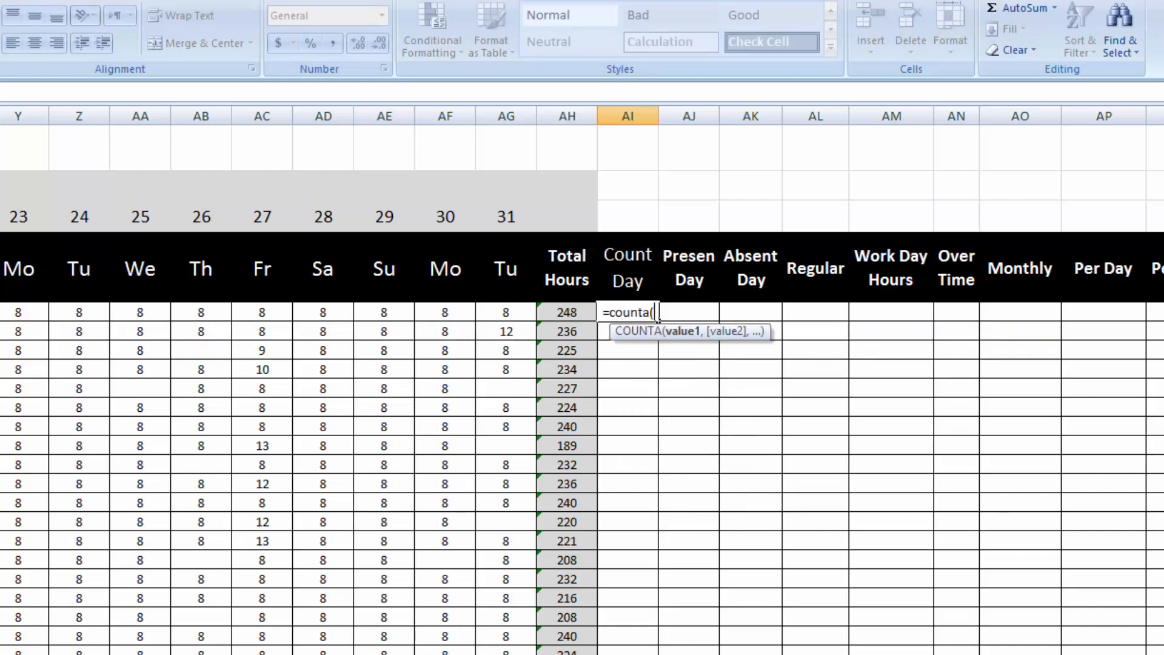
pyautogui.click(511, 265)
pyautogui.moveTo(511, 265); pyautogui.dragTo(6, 267)
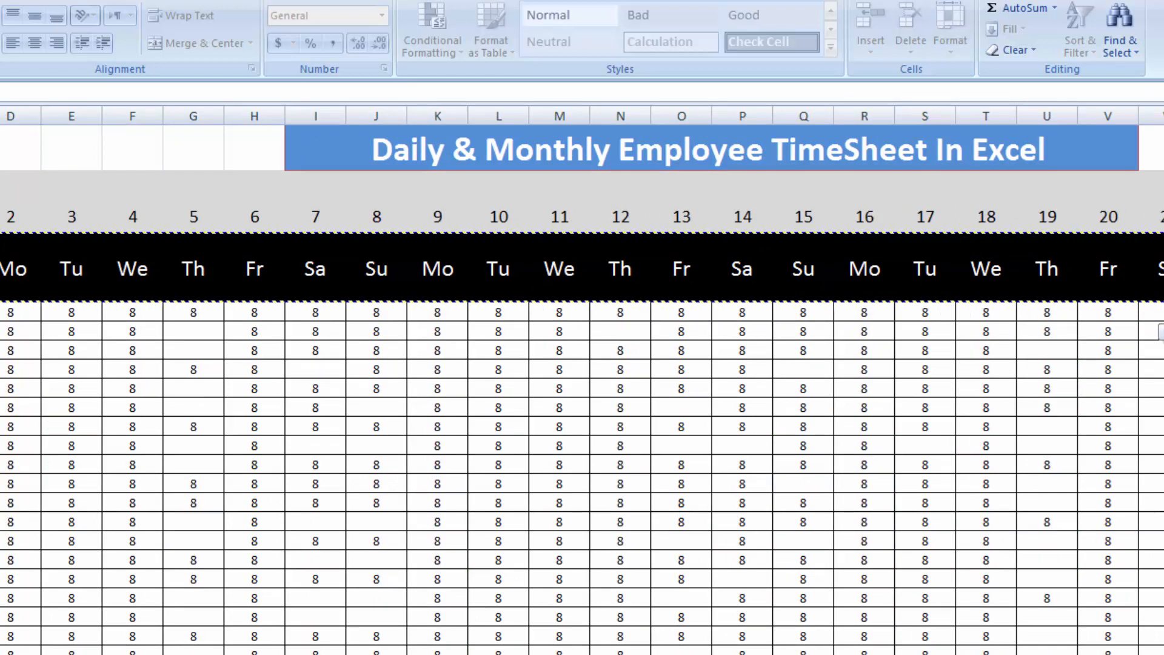
pyautogui.hscroll(7, 582, 380)
pyautogui.hscroll(1, 718, 324)
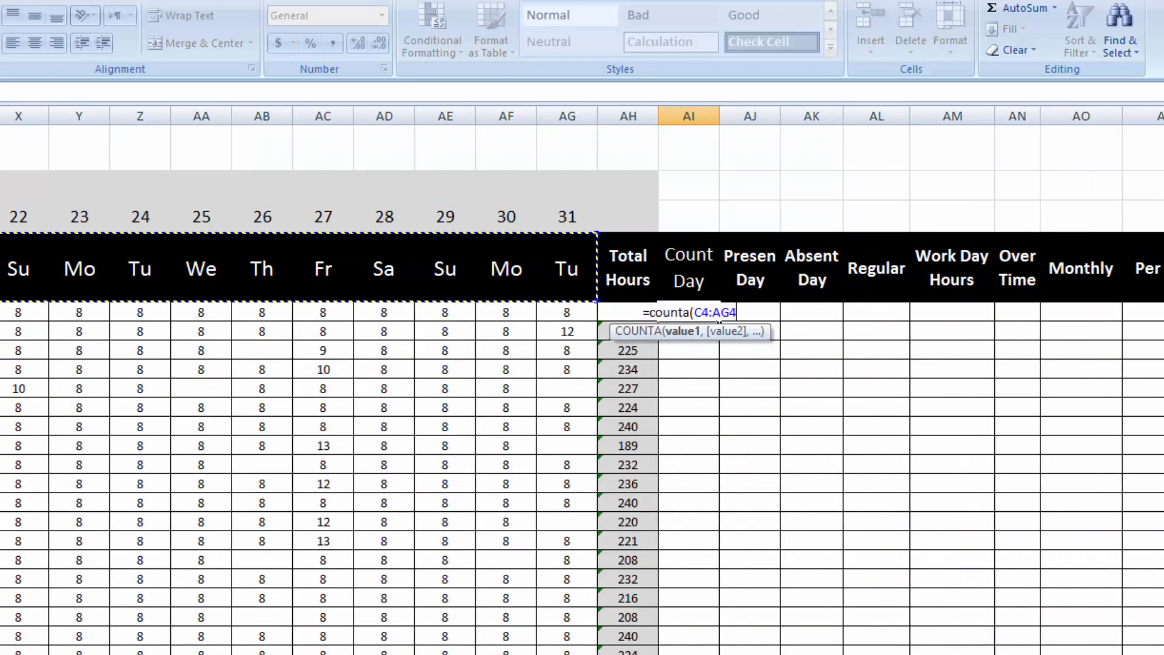
pyautogui.write(')')
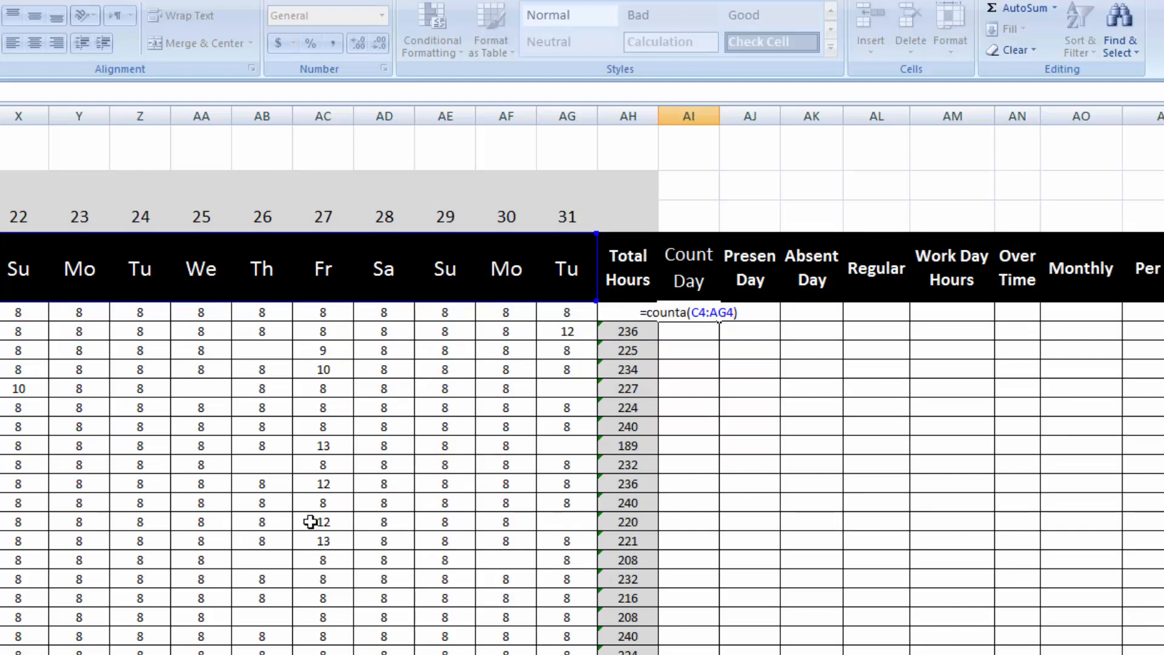
pyautogui.press('Return')
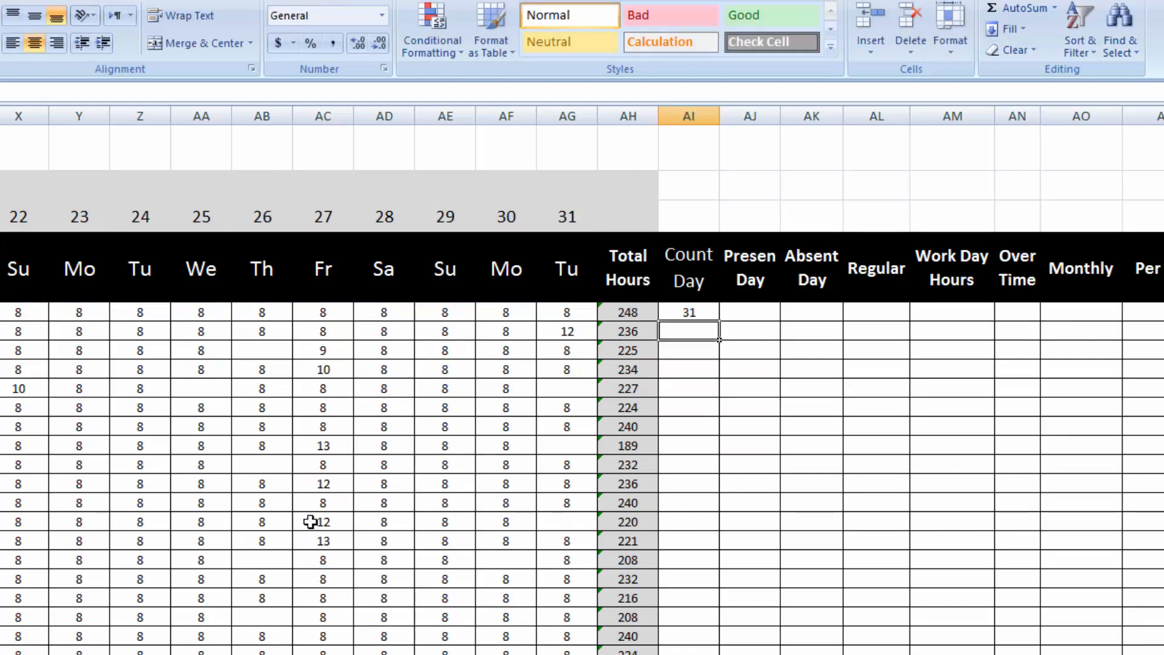
pyautogui.click(684, 312)
pyautogui.doubleClick(721, 326)
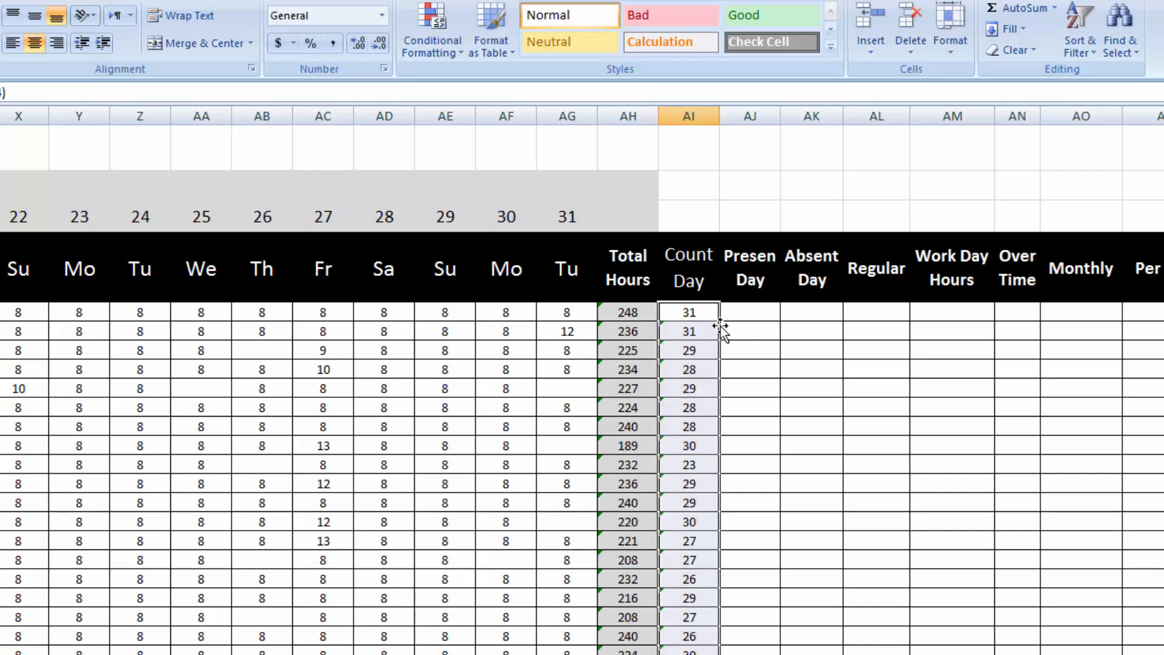
# - Calculate the first employee's Present Day with =COUNT(C5:AG5) and fill the formula down the column
pyautogui.click(770, 312)
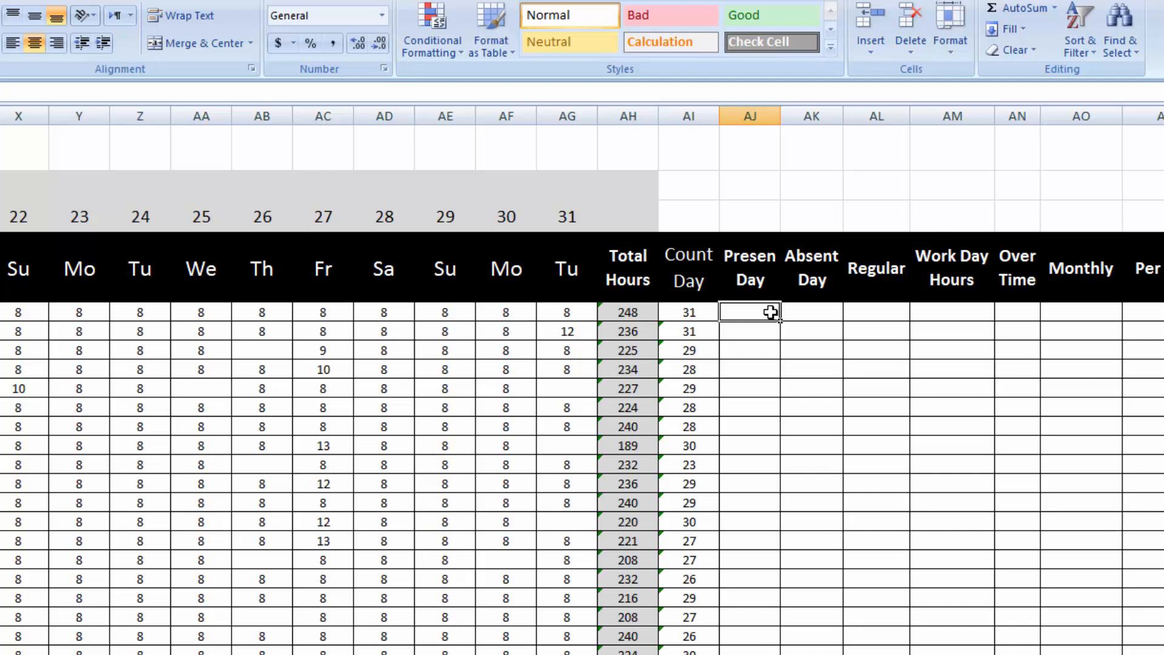
pyautogui.write('=')
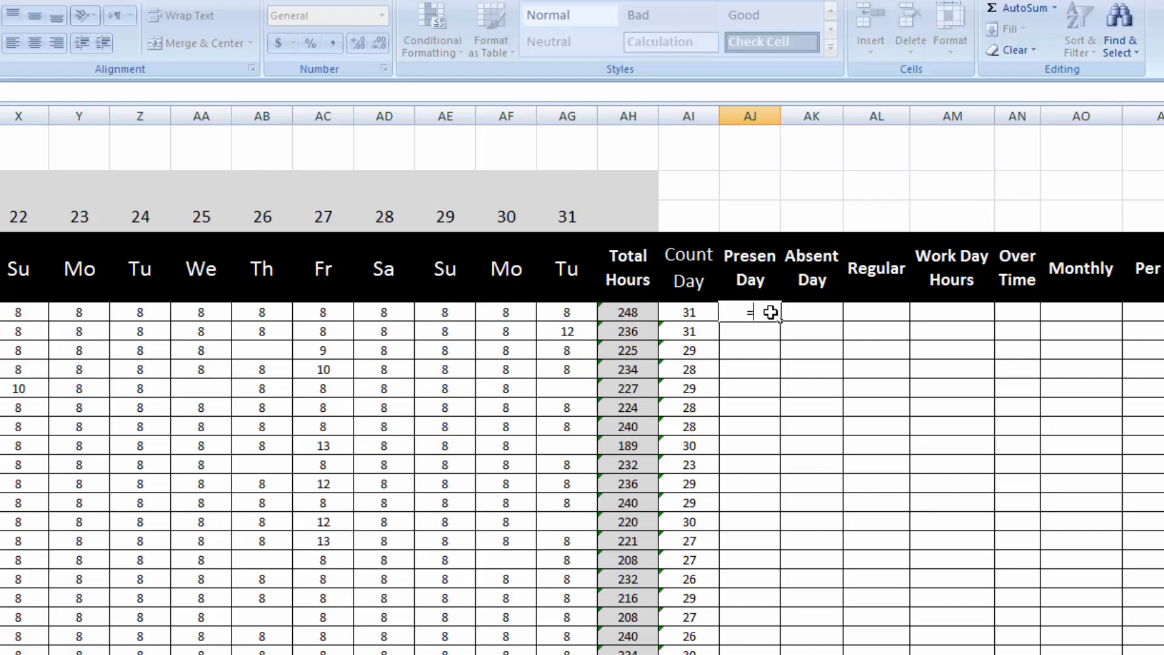
pyautogui.write('coun')
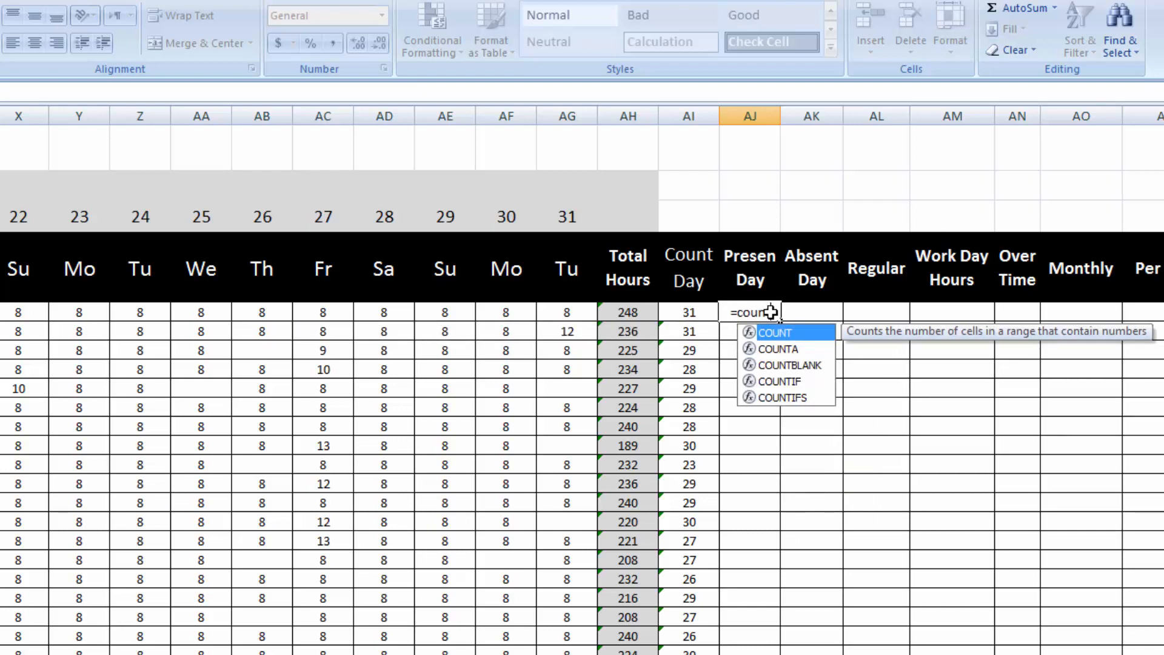
pyautogui.write('t(')
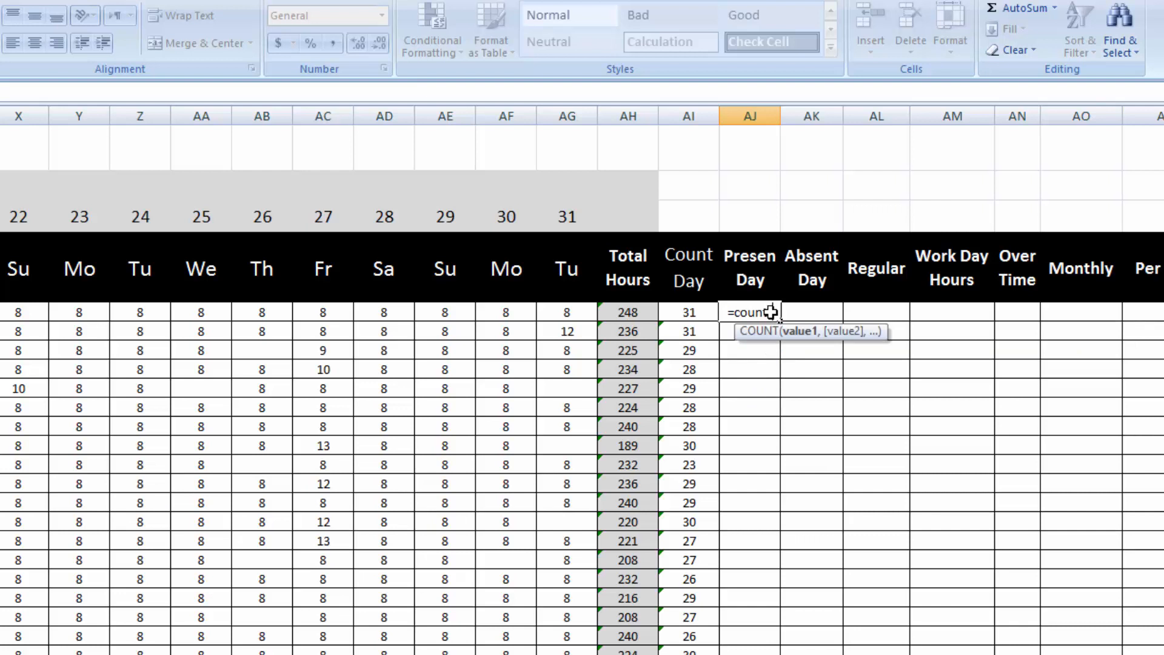
pyautogui.click(566, 311)
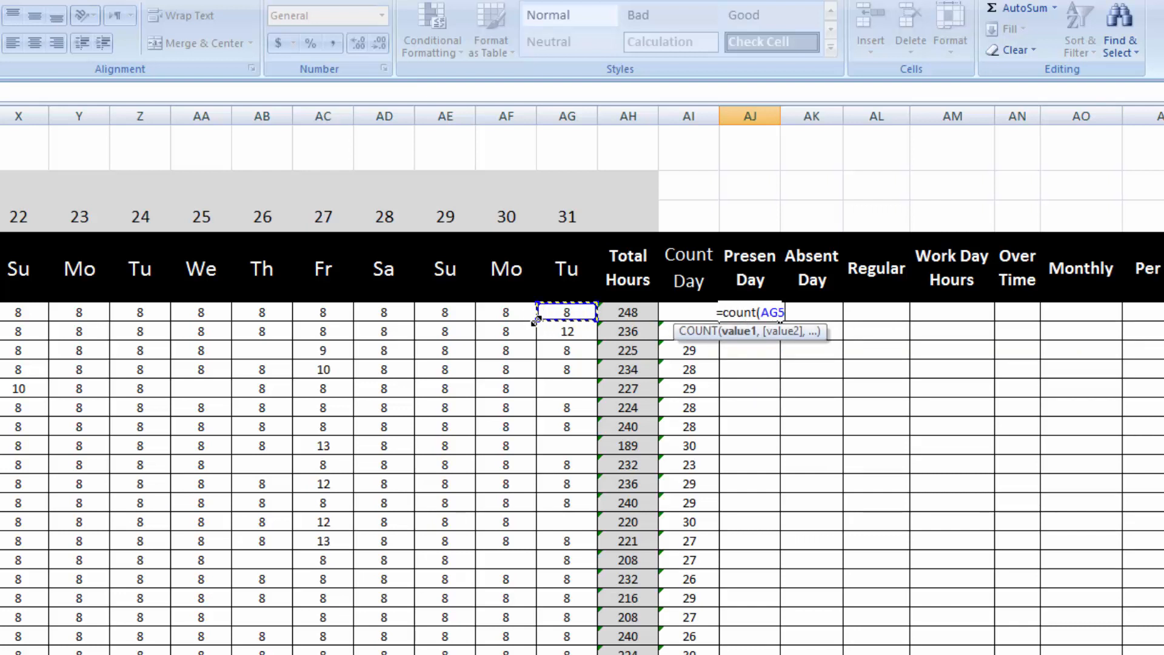
pyautogui.moveTo(535, 321); pyautogui.dragTo(2, 321)
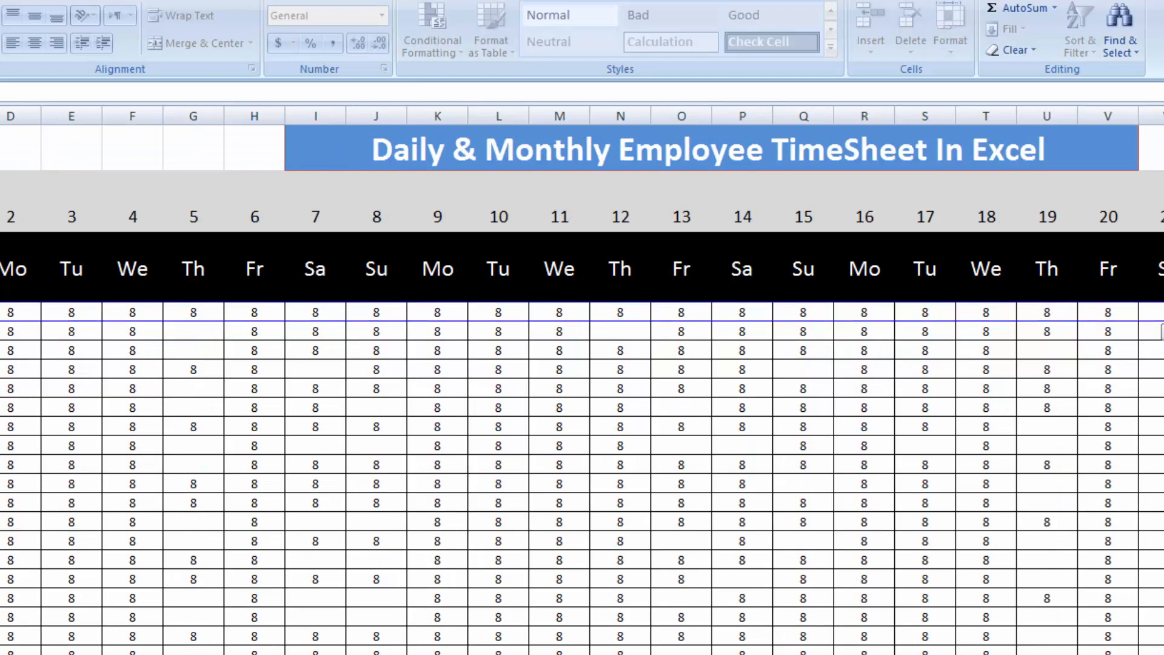
pyautogui.hscroll(8, 582, 380)
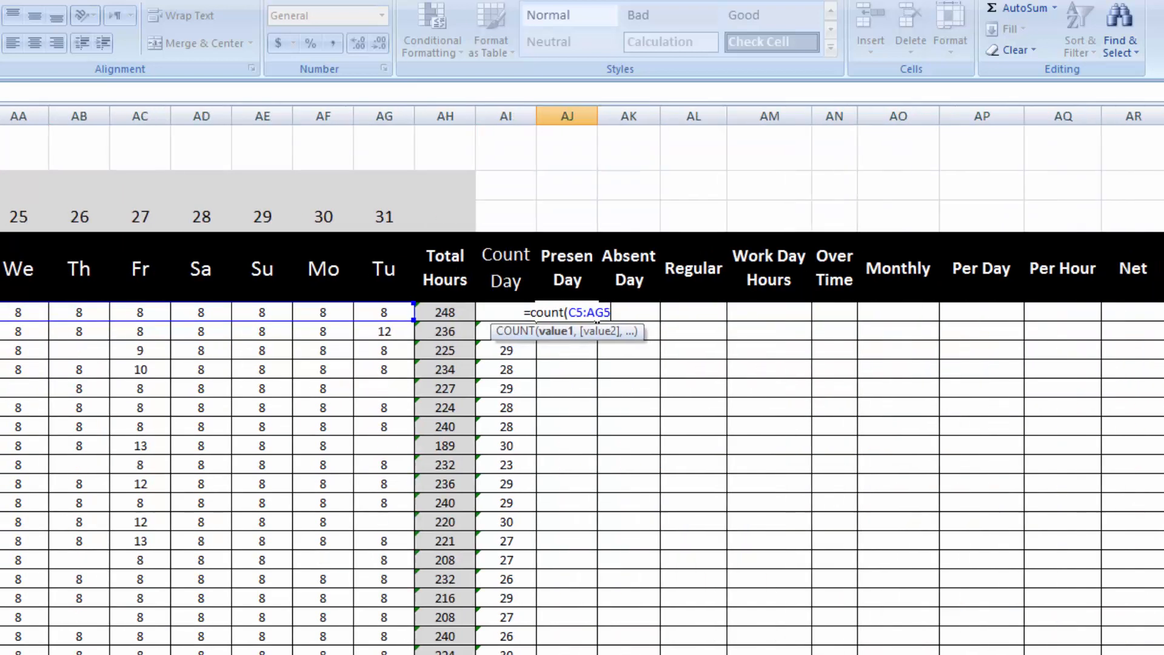
pyautogui.write(')')
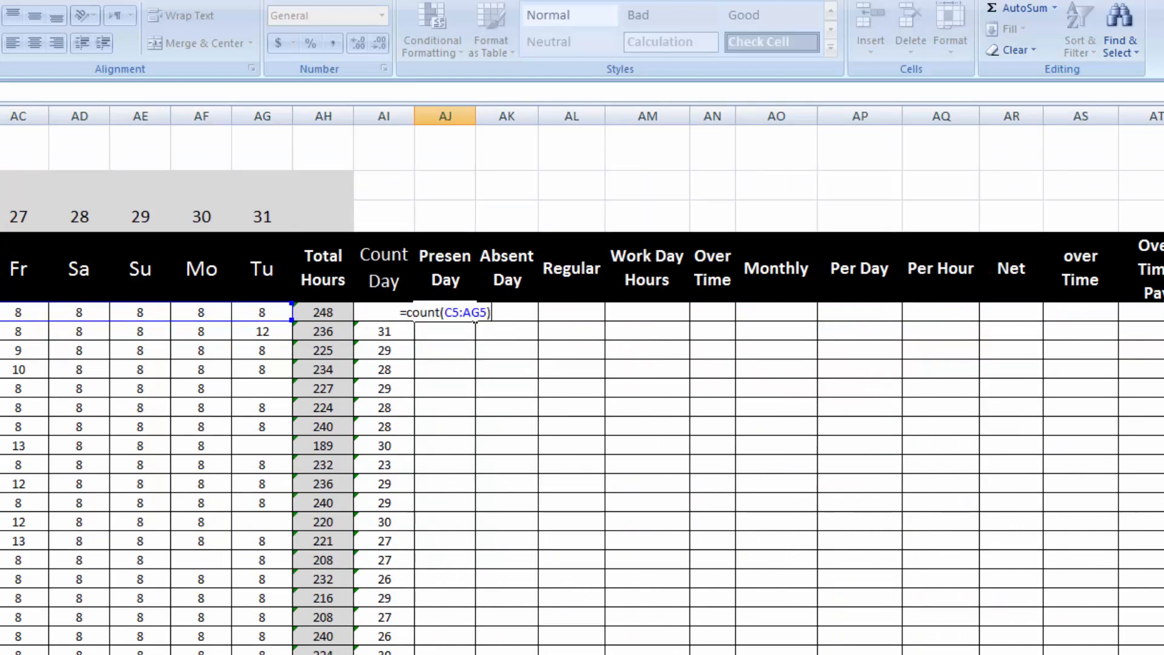
pyautogui.press('Return')
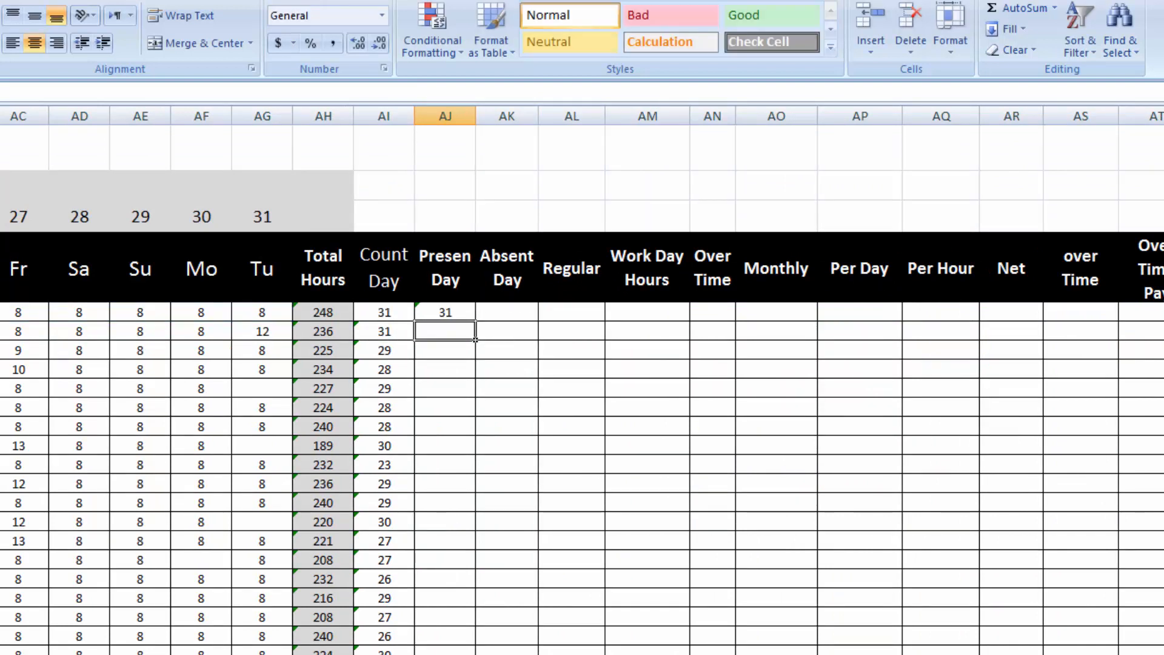
pyautogui.click(456, 310)
pyautogui.doubleClick(476, 319)
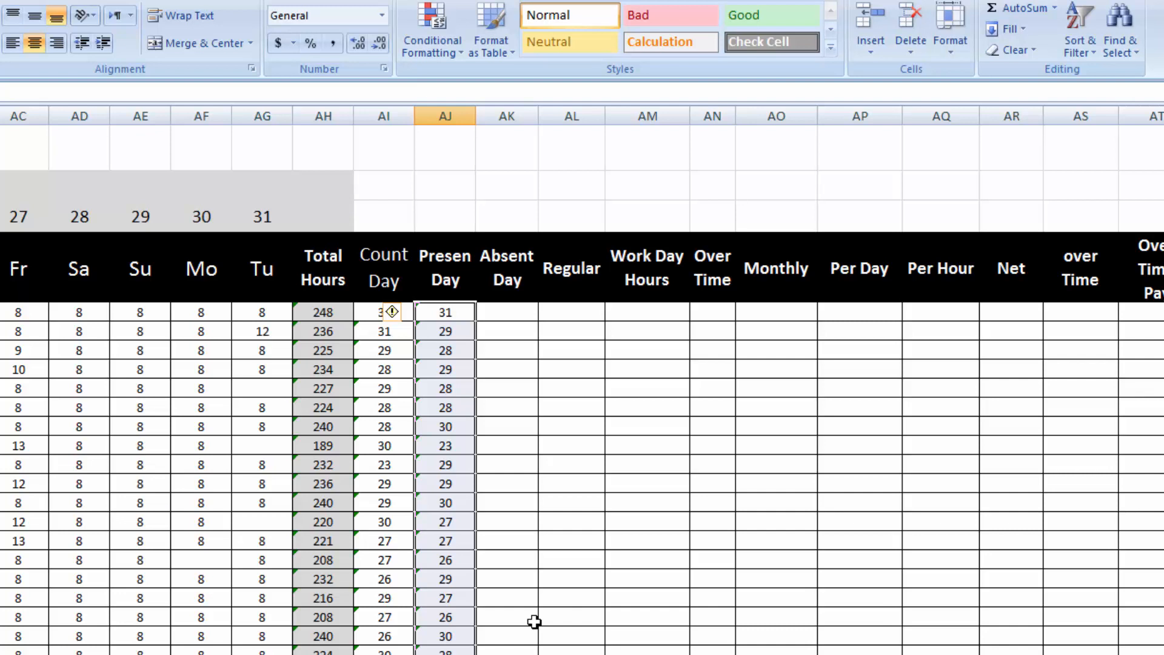
# - Calculate the first employee's Absent Day as Count Day minus Present Day with =AI5-AJ5 and fill the formula down the column
pyautogui.click(515, 316)
pyautogui.doubleClick(515, 315)
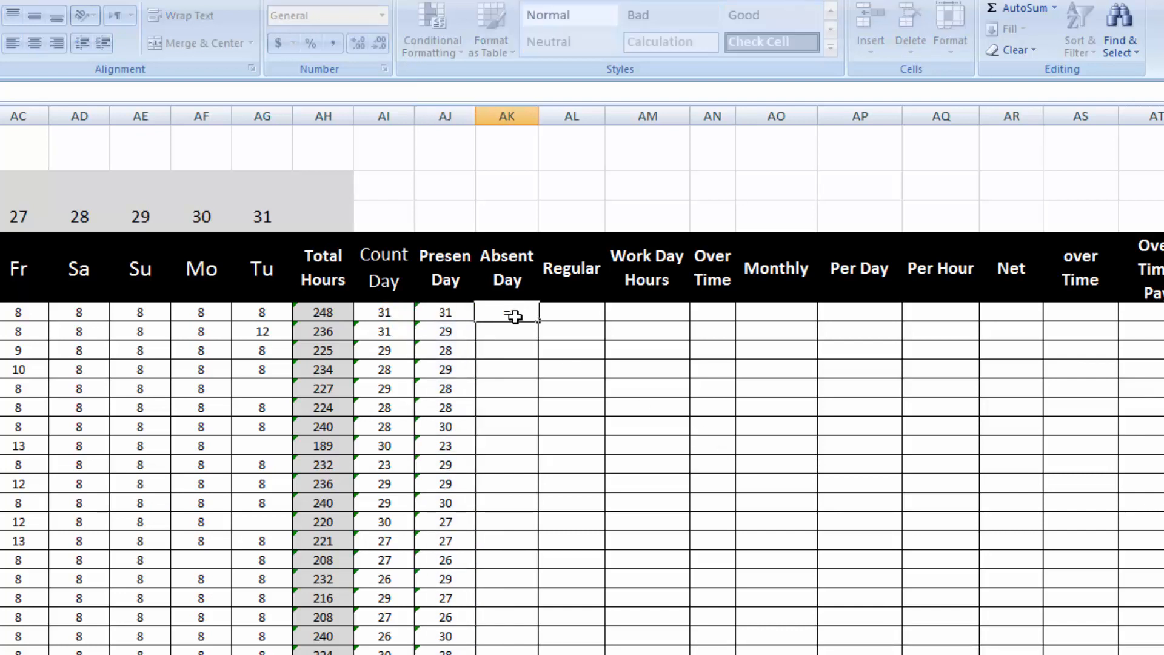
pyautogui.write('=')
pyautogui.click(370, 317)
pyautogui.write('-')
pyautogui.click(432, 313)
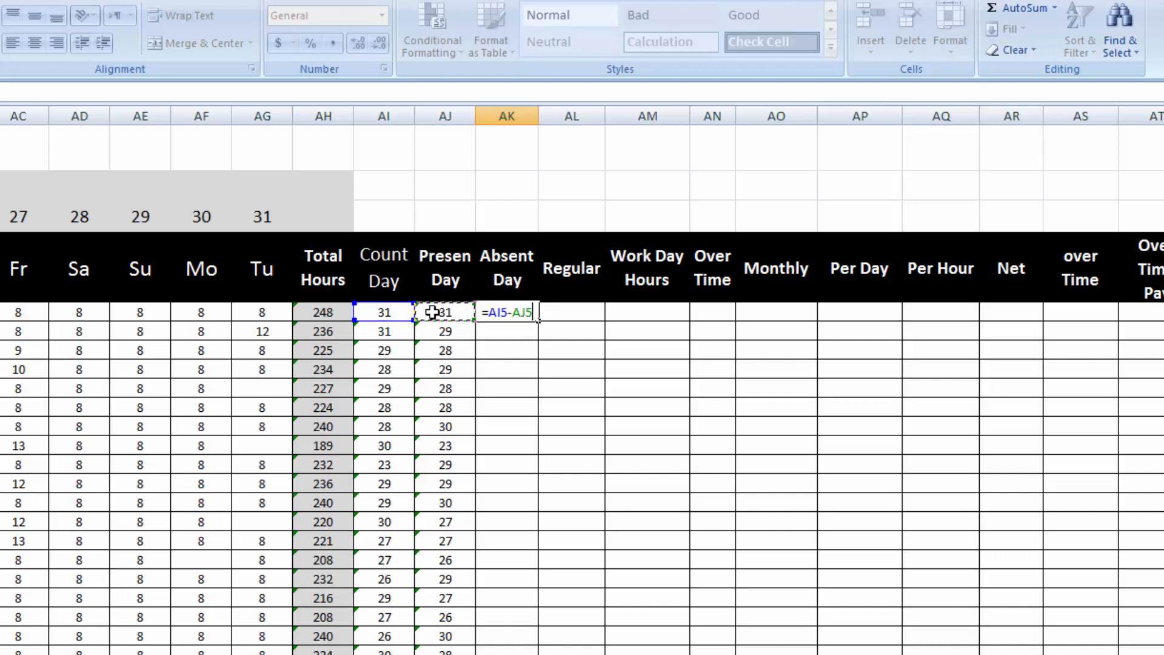
pyautogui.press('Return')
pyautogui.click(533, 310)
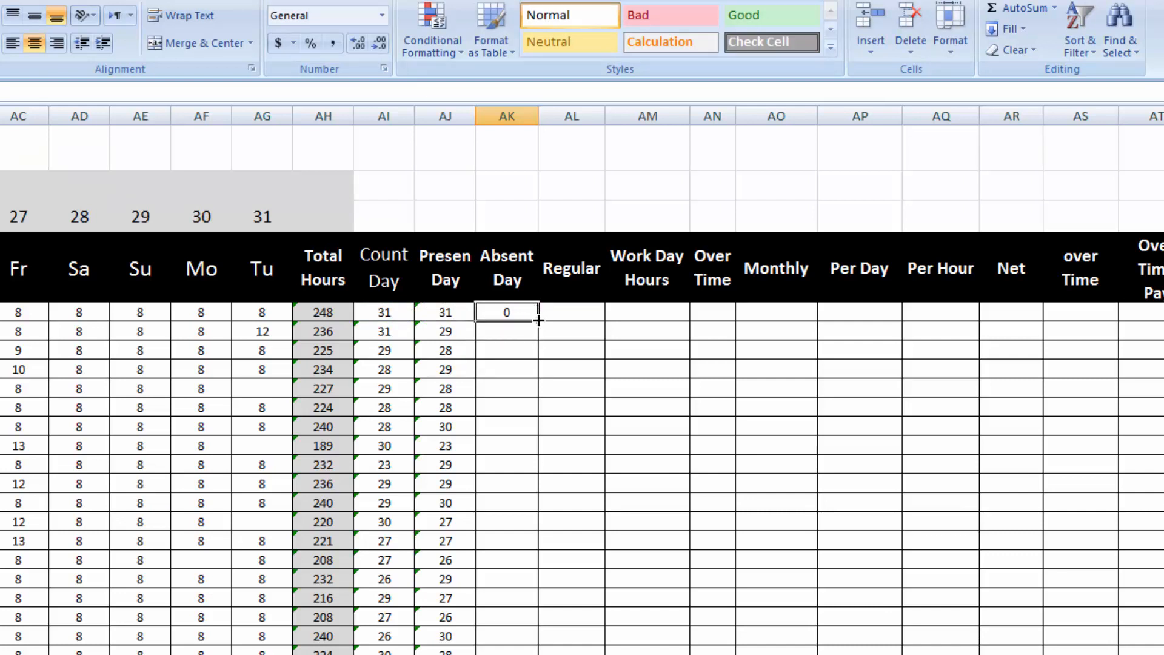
pyautogui.doubleClick(538, 321)
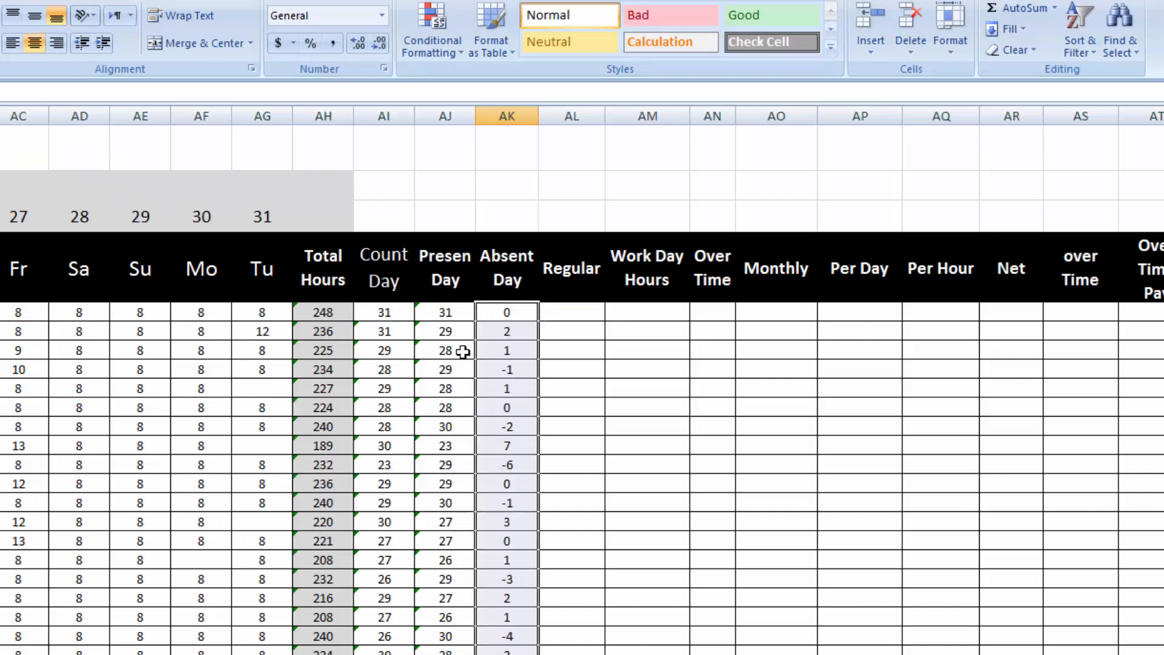
# - Make the Count Day range absolute as =COUNTA($C$4:$AG$4) for the first employee and refill the formula down the column
pyautogui.doubleClick(517, 314)
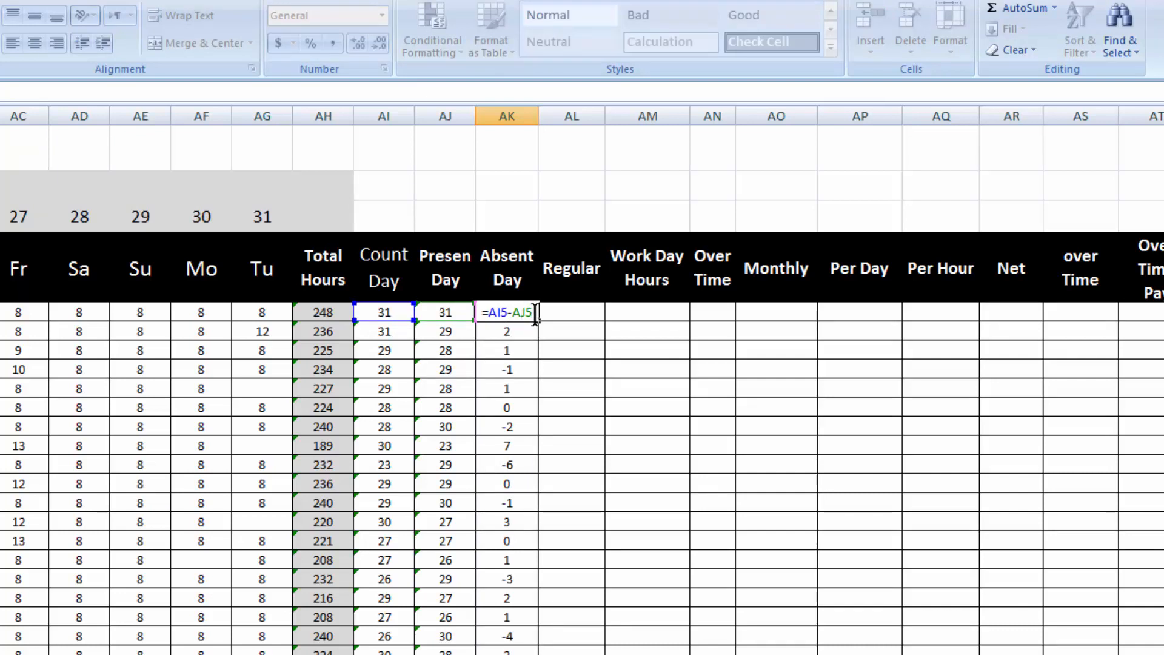
pyautogui.hotkey('ctrl', 'Return')
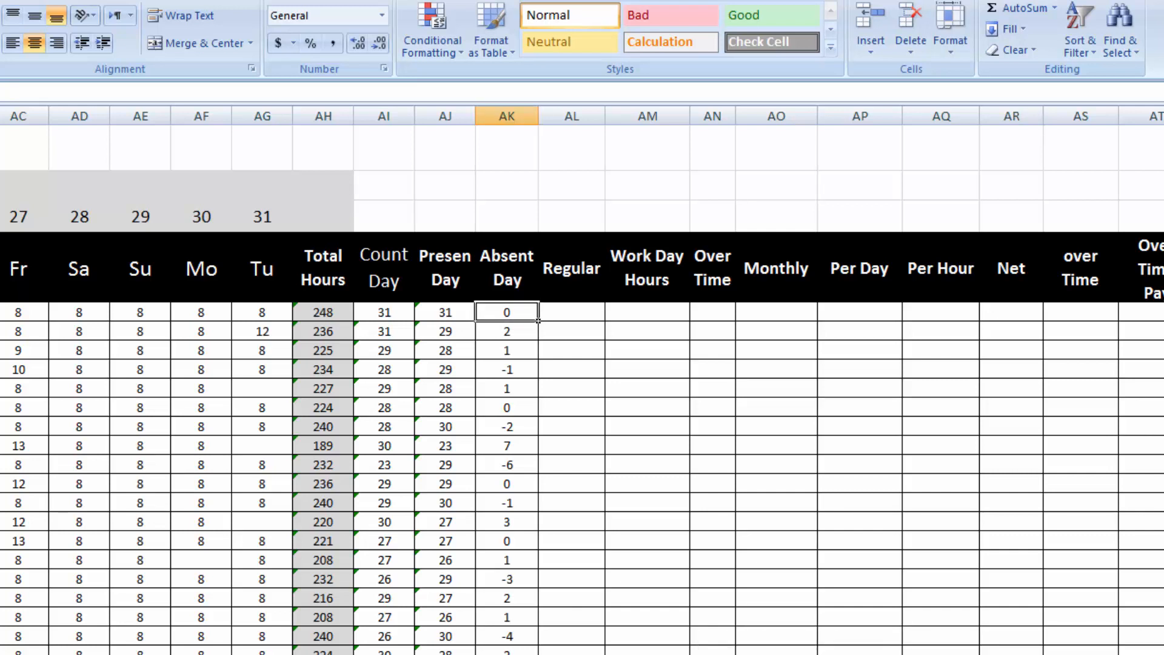
pyautogui.doubleClick(388, 311)
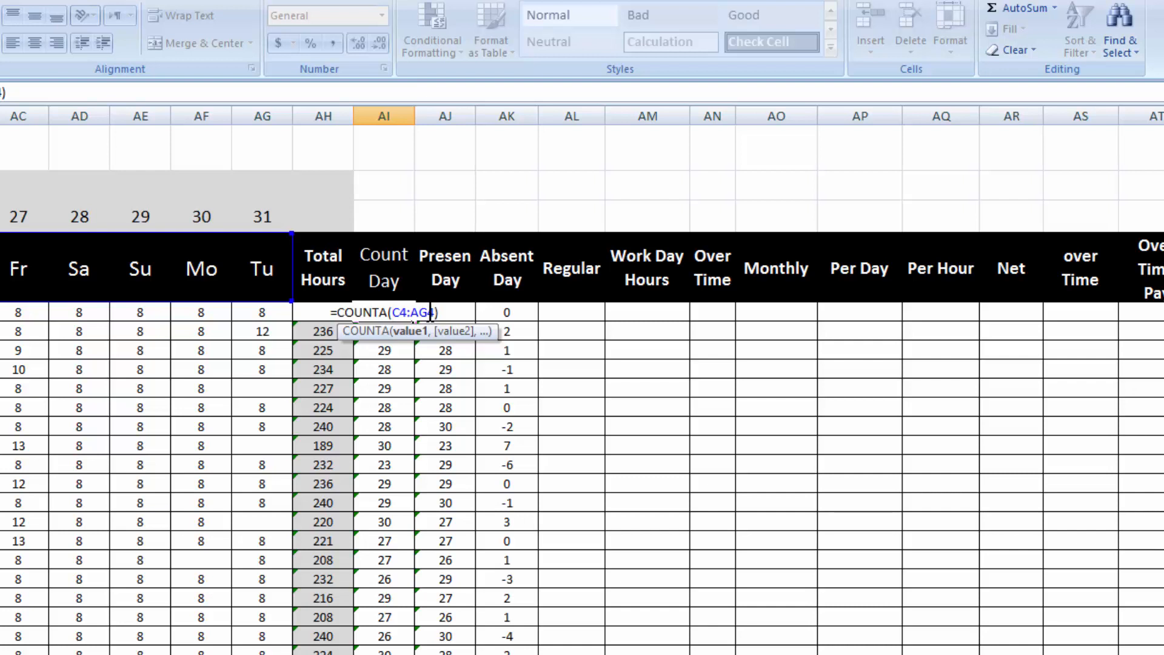
pyautogui.moveTo(430, 312); pyautogui.dragTo(392, 312)
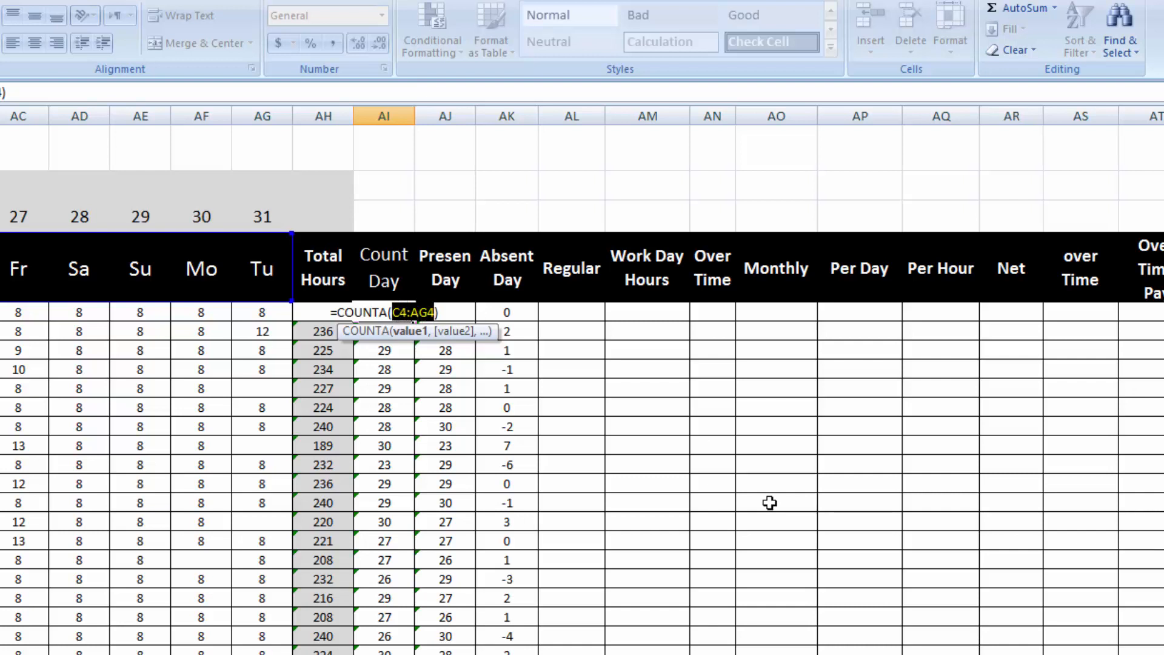
pyautogui.press('F4')
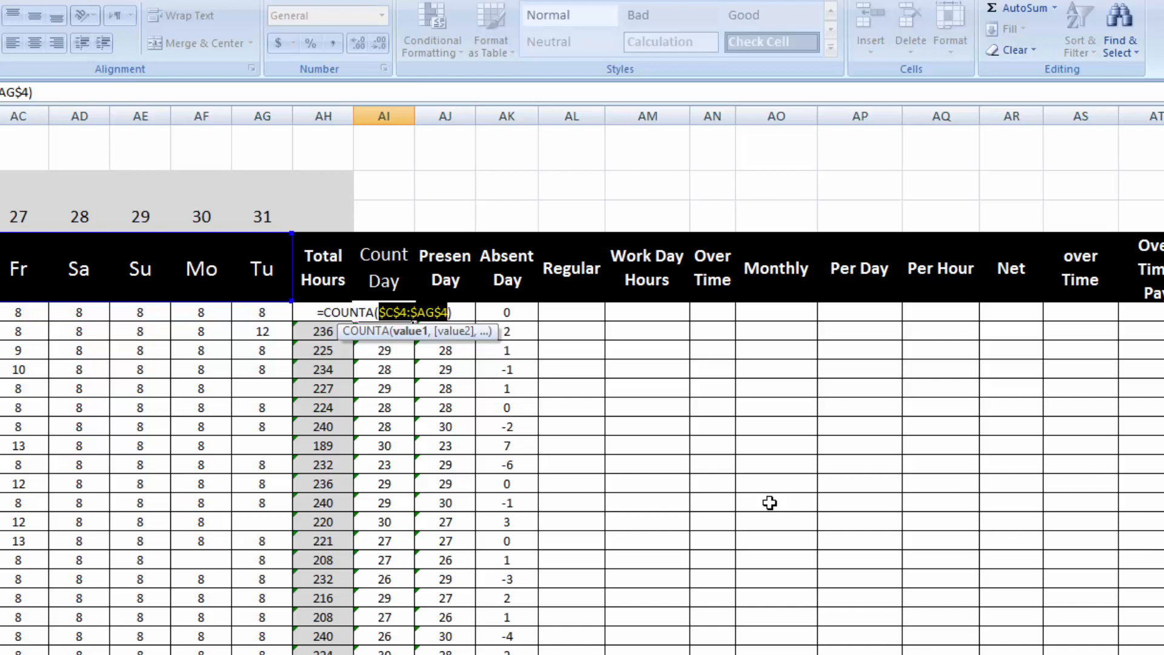
pyautogui.click(458, 312)
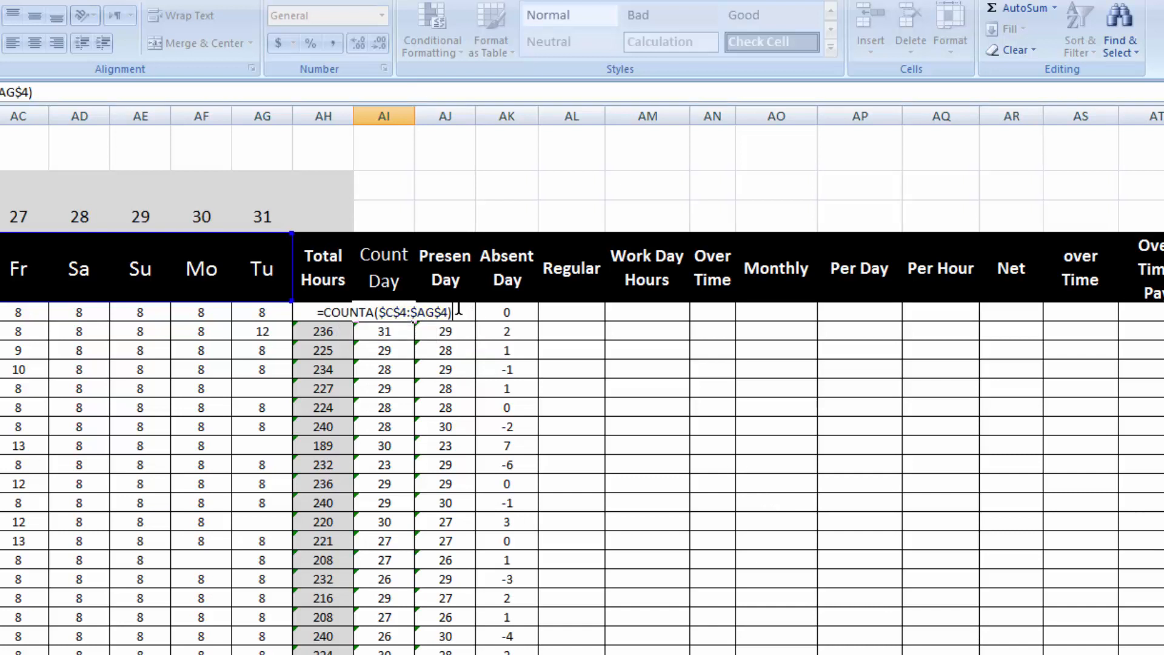
pyautogui.press('Return')
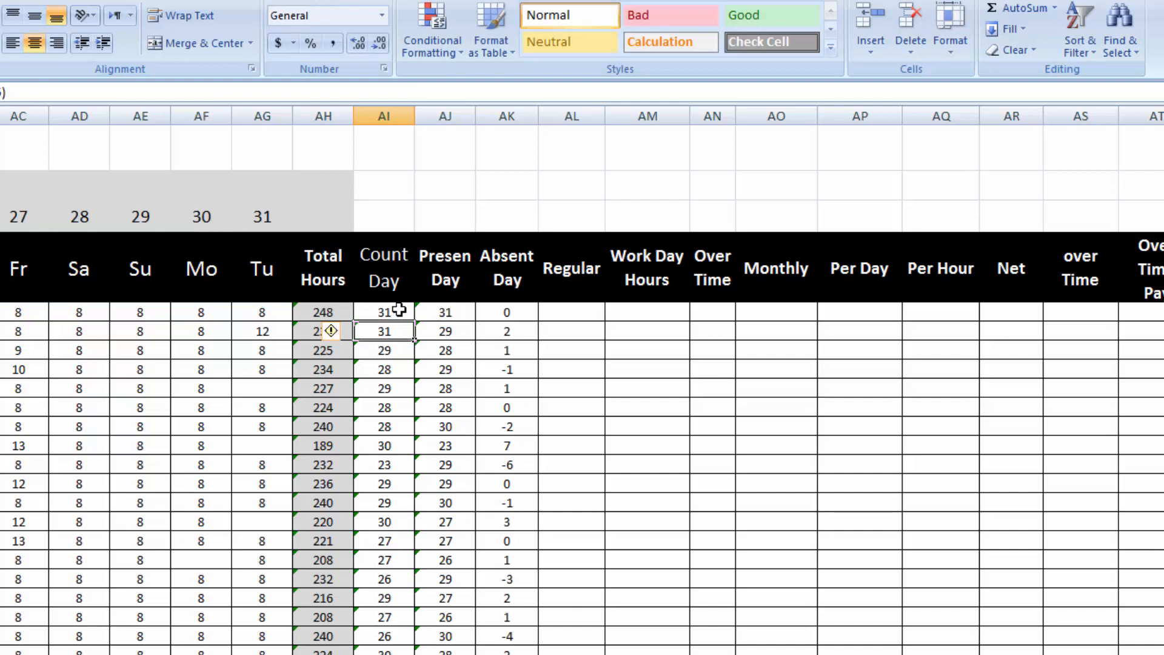
pyautogui.click(510, 313)
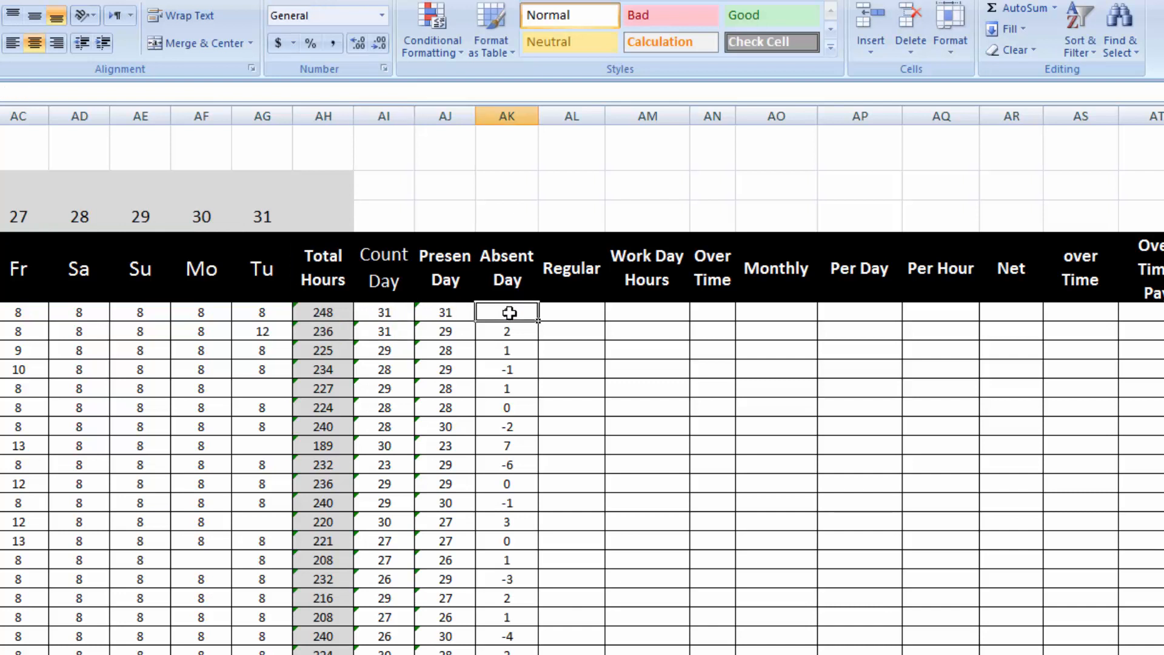
pyautogui.click(456, 311)
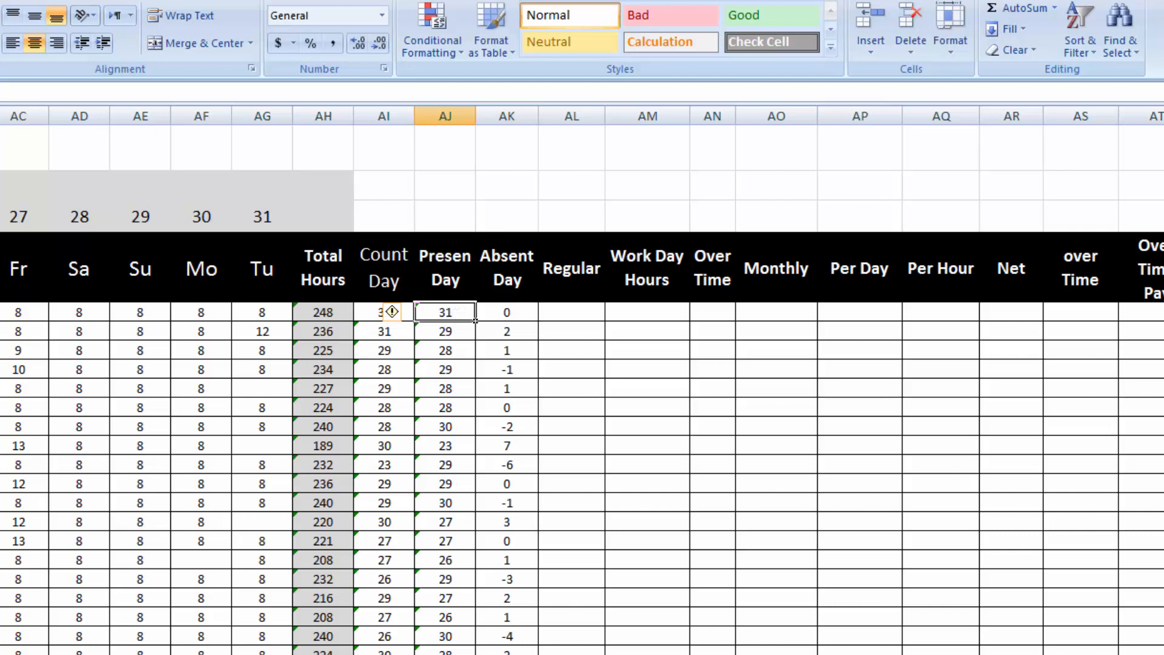
pyautogui.click(97, 653)
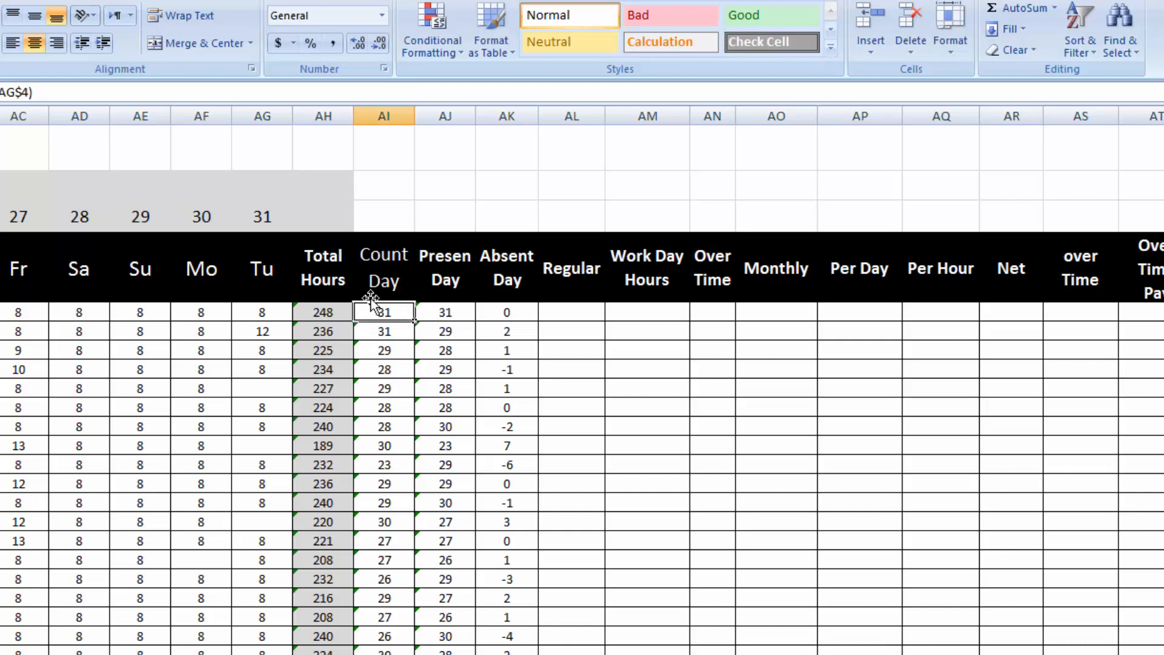
pyautogui.doubleClick(412, 322)
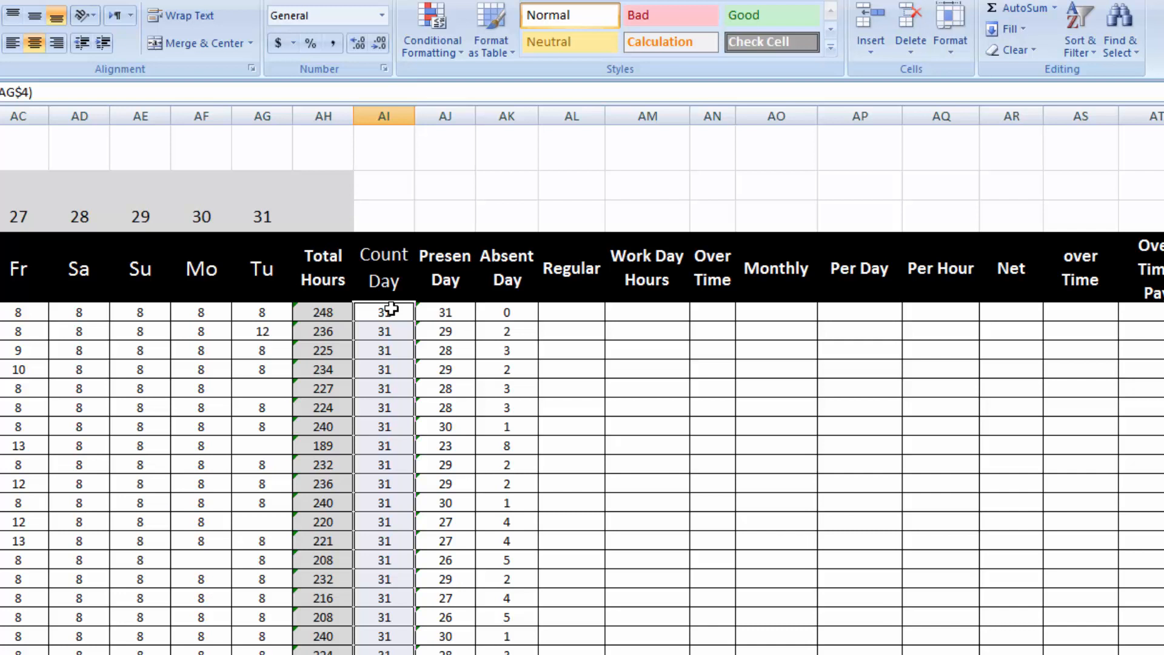
# - Calculate the first employee's Regular hours as Count Day times 8 with =AI5*8 and fill the formula down the column
pyautogui.click(573, 313)
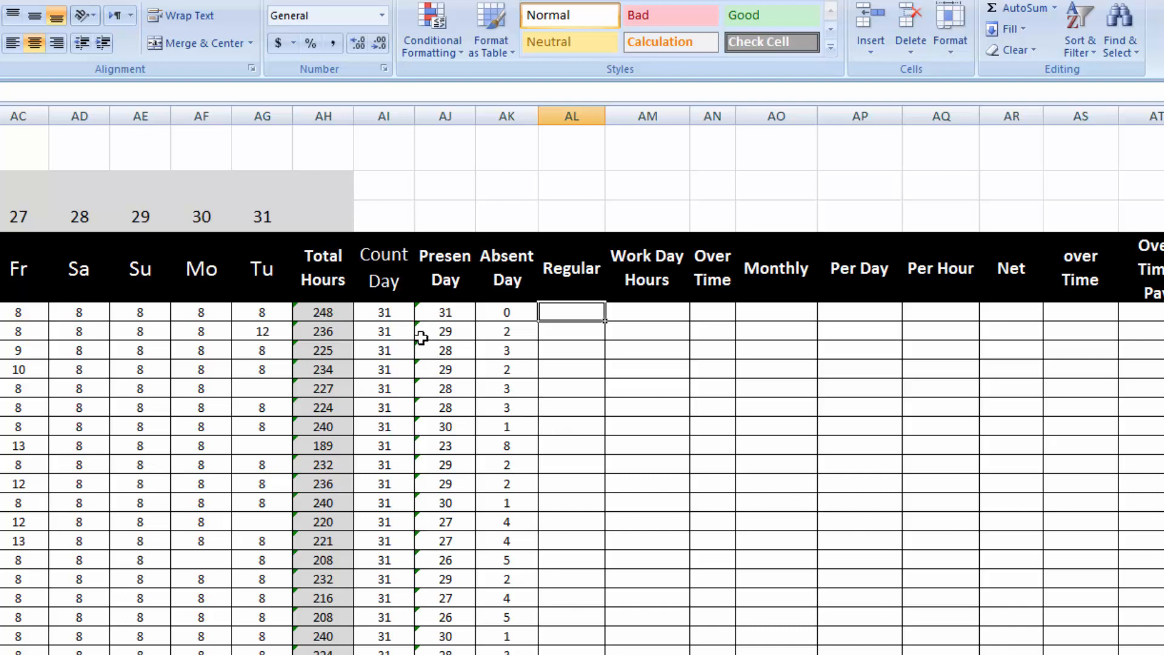
pyautogui.write('=')
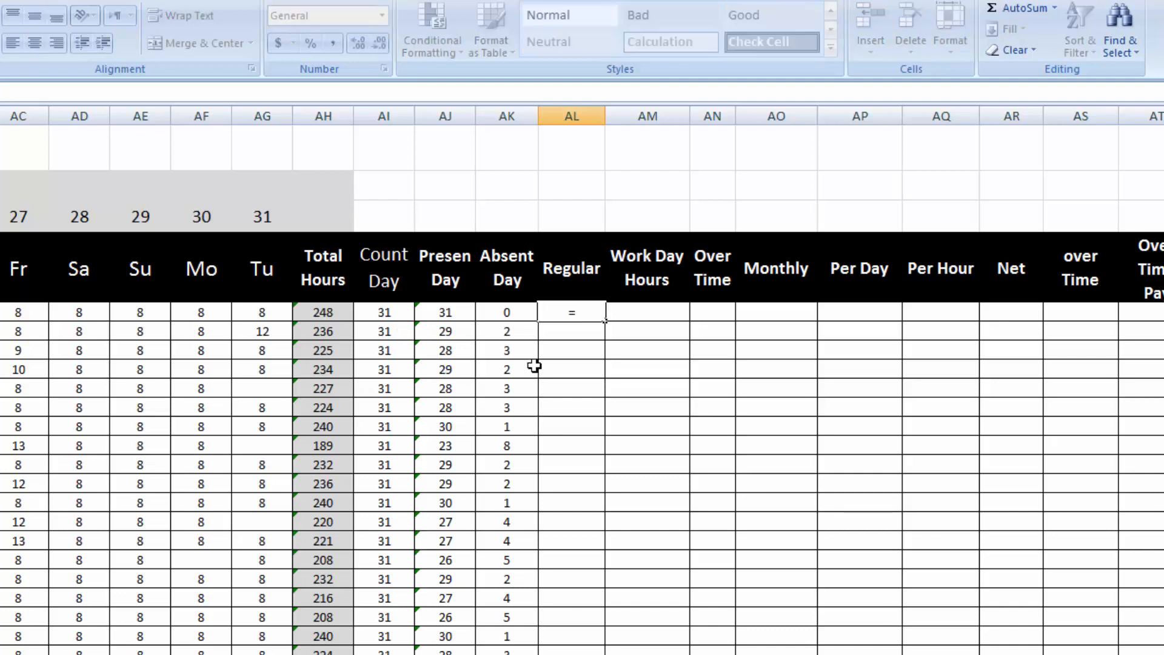
pyautogui.click(388, 311)
pyautogui.write('*8')
pyautogui.press('Return')
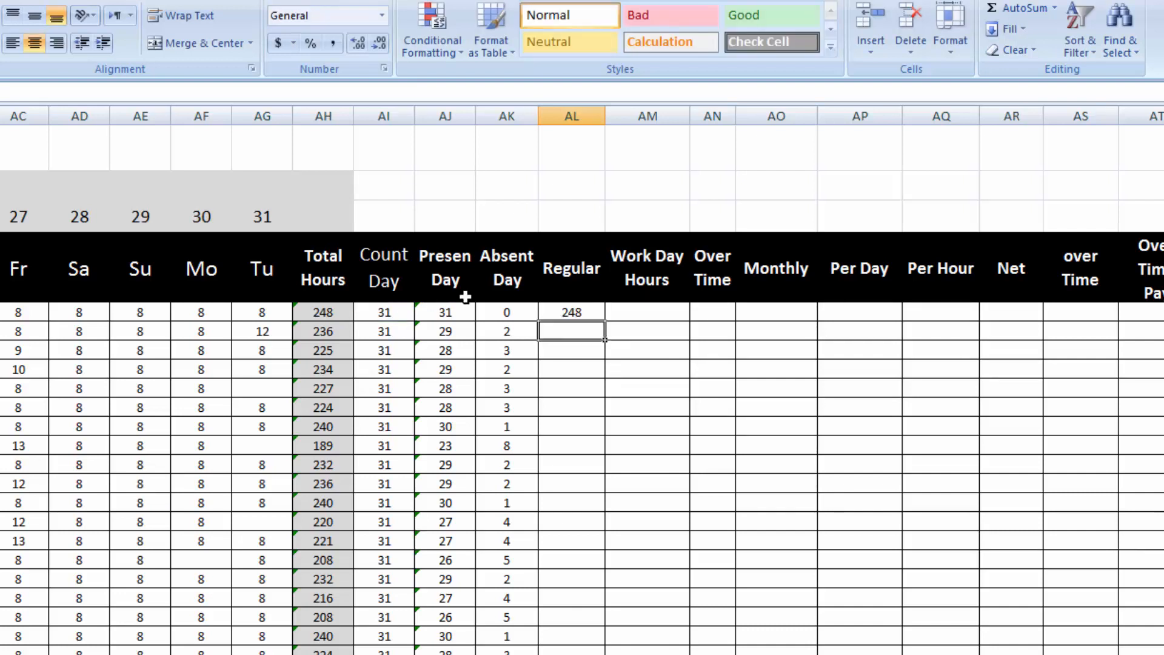
pyautogui.click(586, 305)
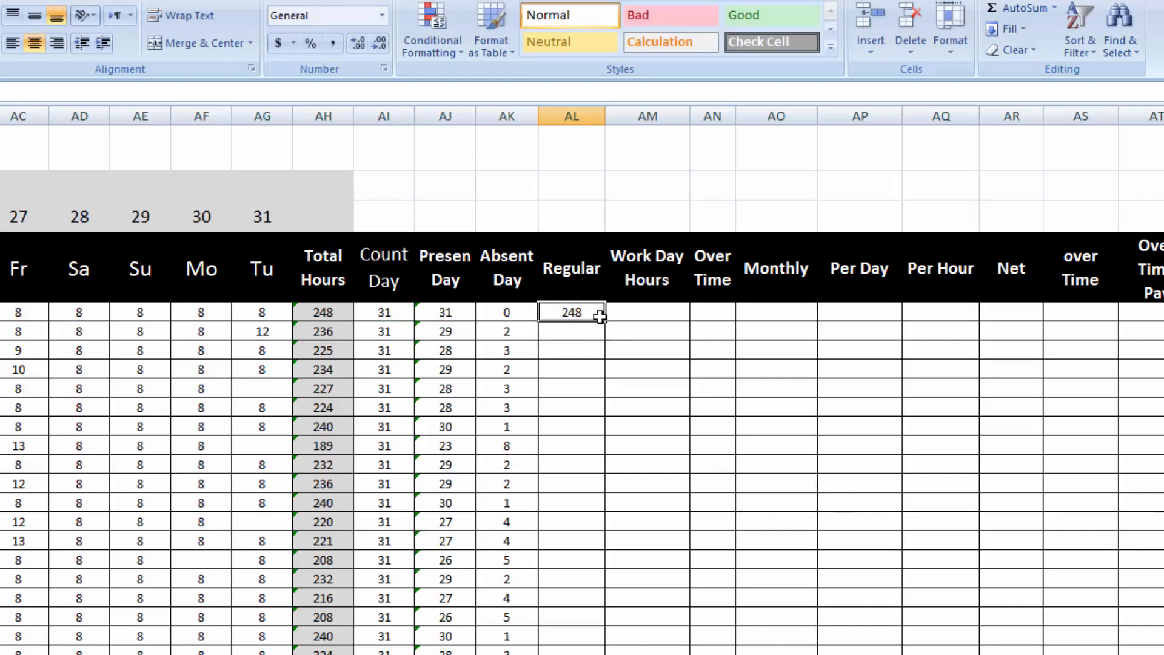
pyautogui.doubleClick(603, 320)
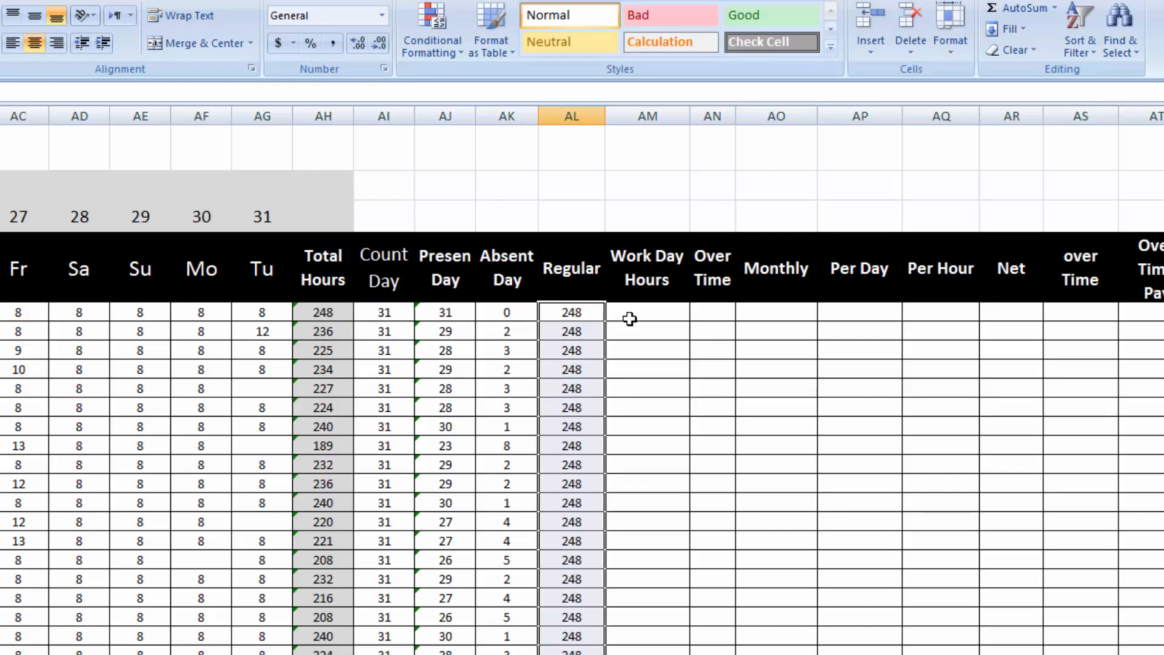
# - Calculate the first employee's Work Day Hours with =(AJ5*8)-(AK5*8) and fill the formula down the column
pyautogui.click(629, 318)
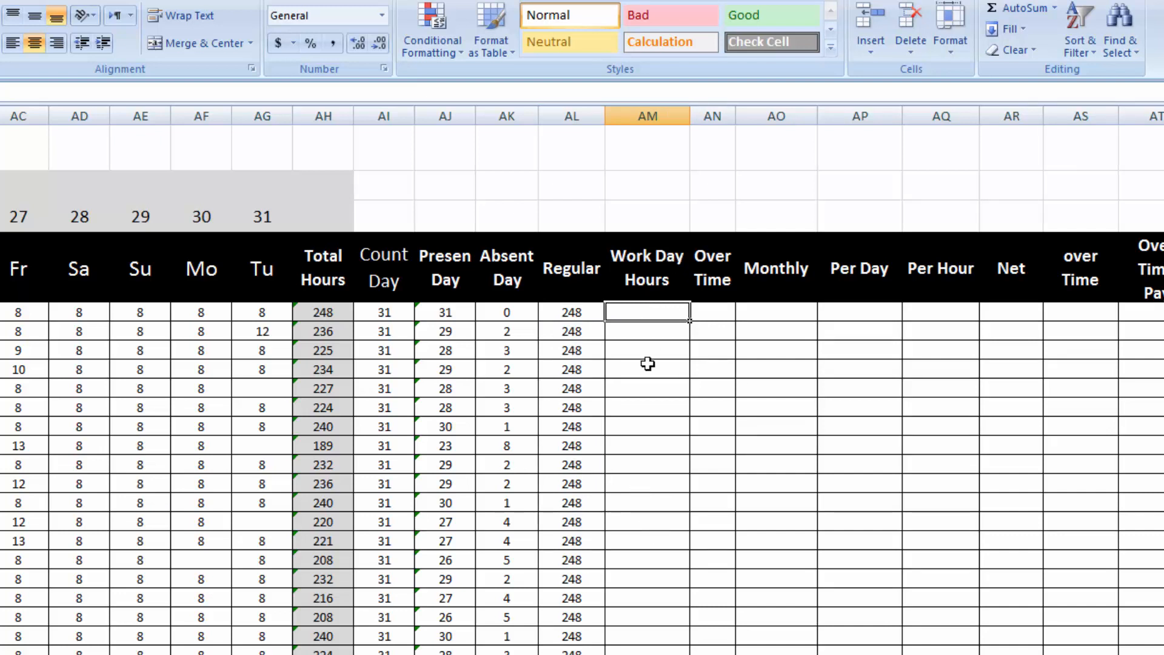
pyautogui.write('=')
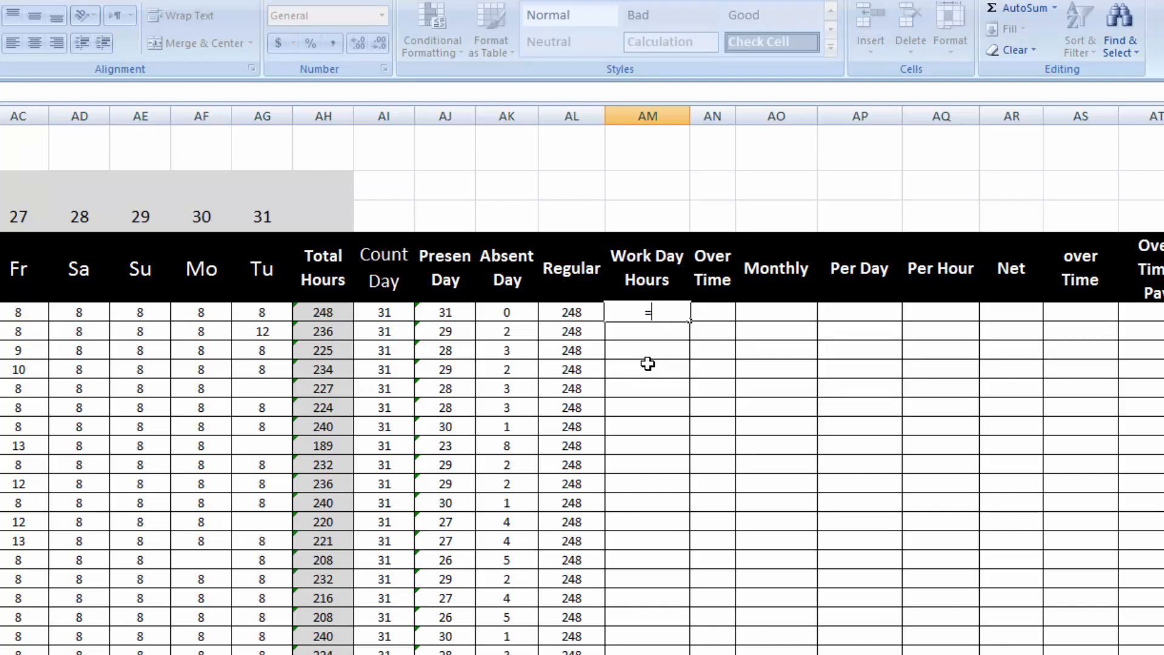
pyautogui.write('(')
pyautogui.click(443, 309)
pyautogui.write('*')
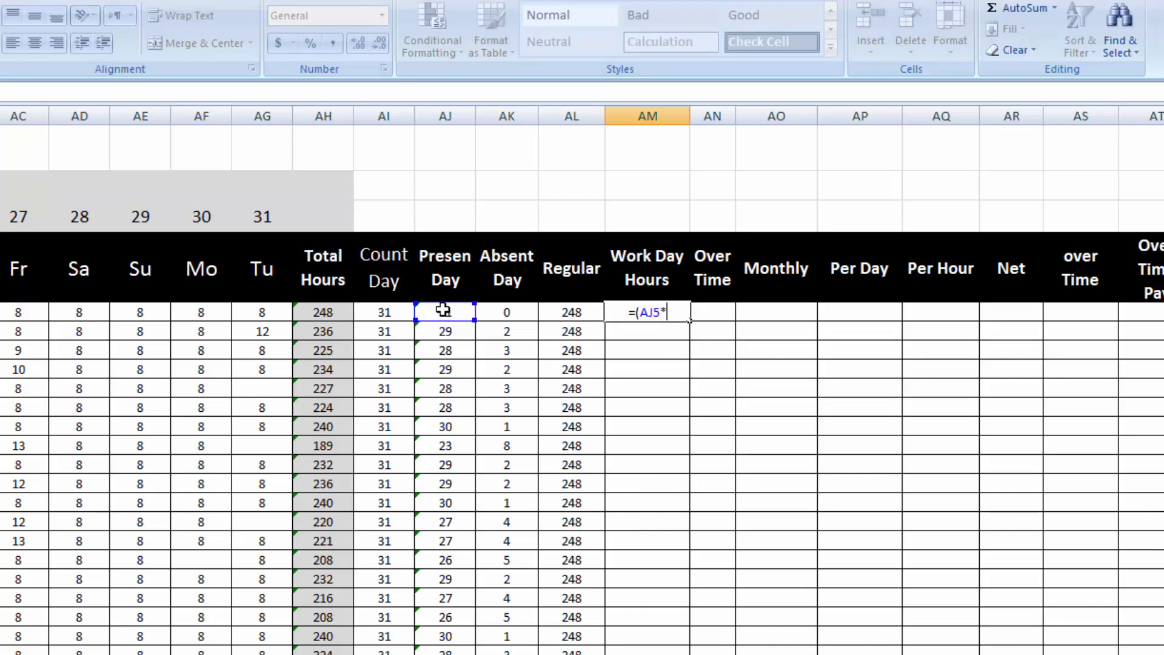
pyautogui.write('8)-')
pyautogui.click(488, 312)
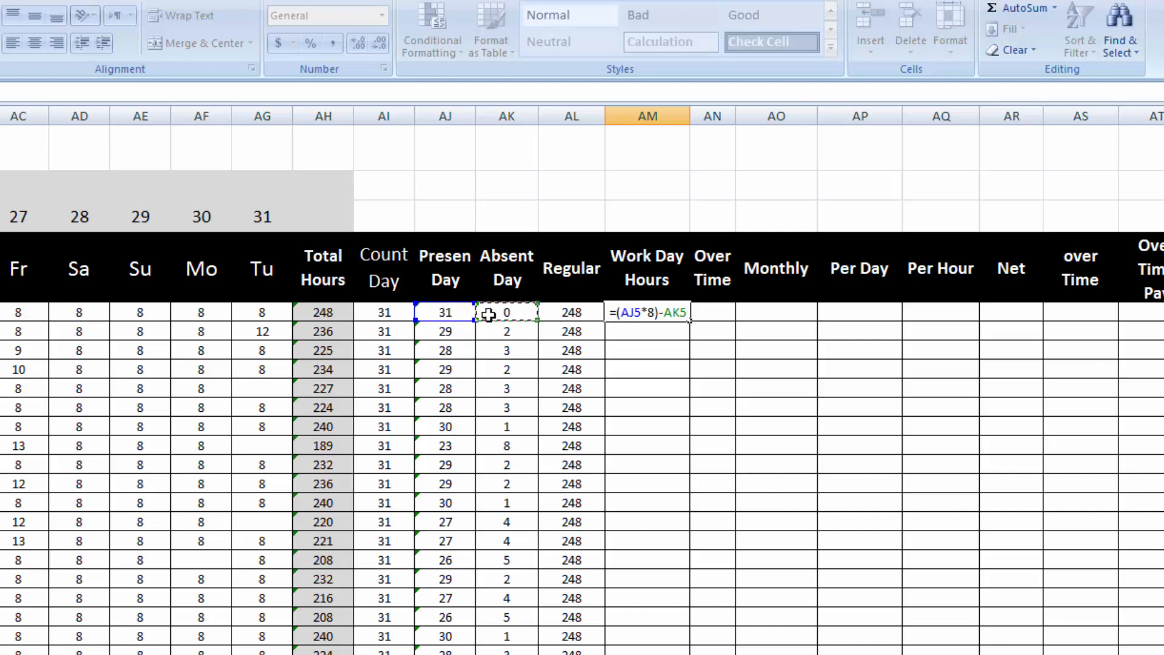
pyautogui.press('BackSpace')
pyautogui.press('BackSpace')
pyautogui.press('BackSpace')
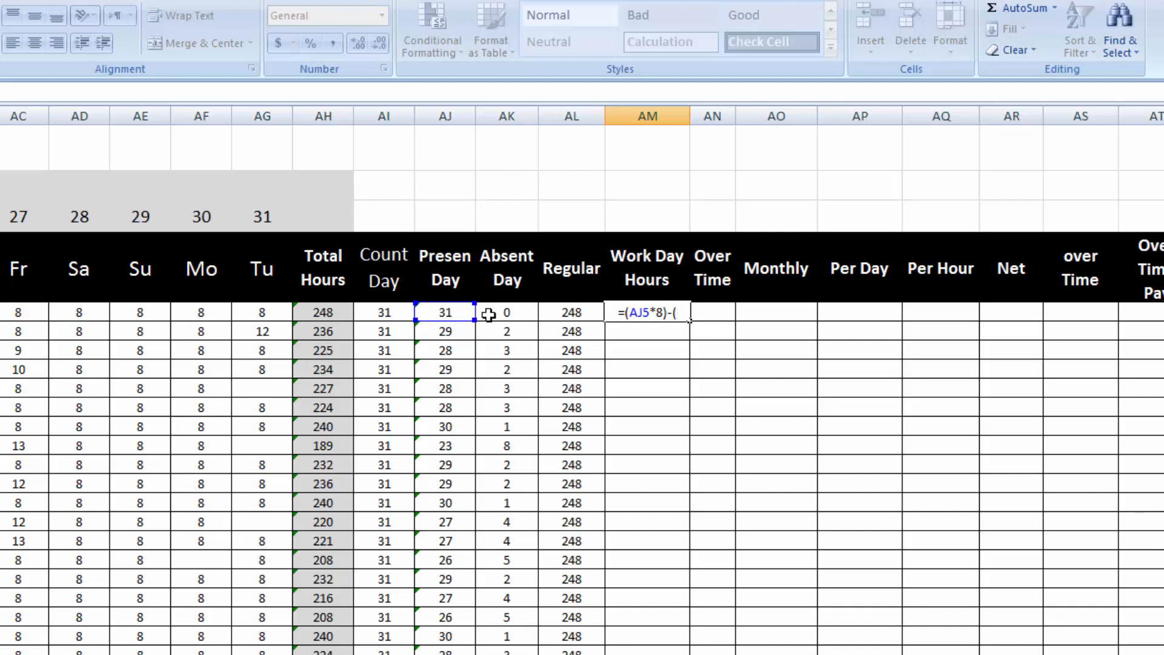
pyautogui.click(503, 314)
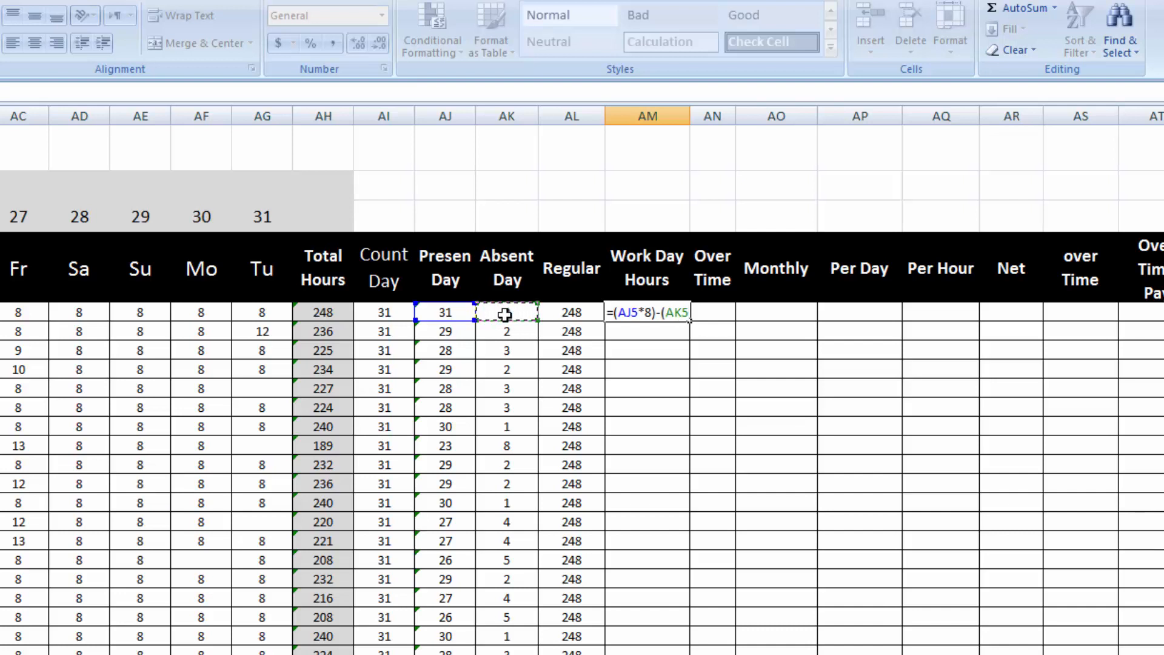
pyautogui.write('-')
pyautogui.press('BackSpace')
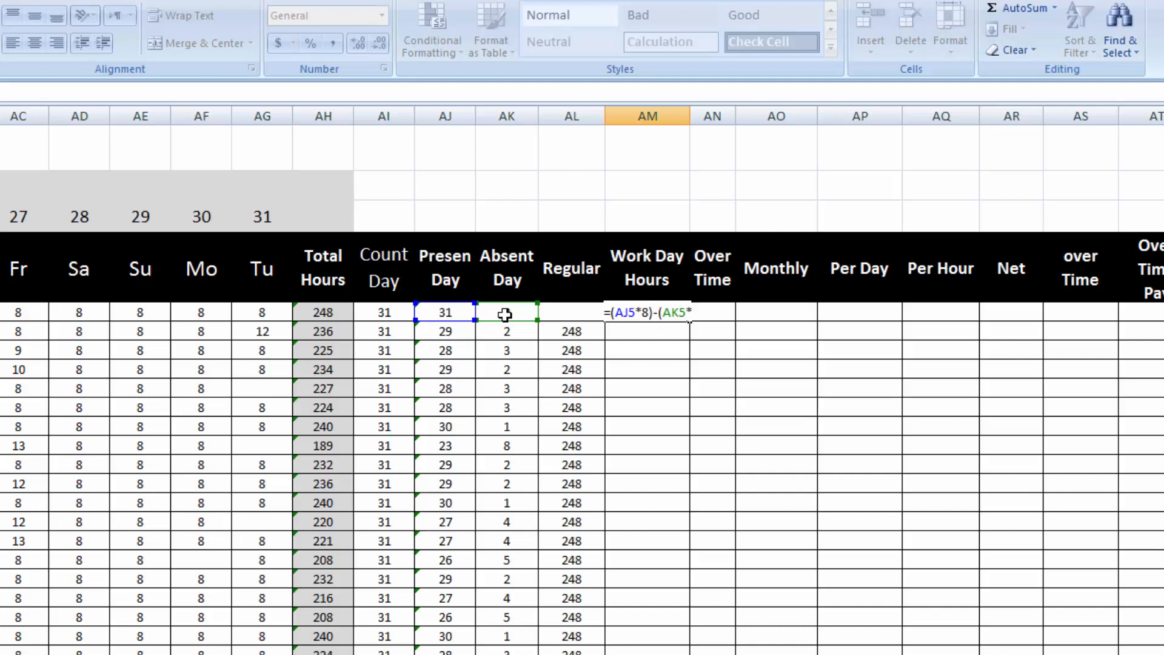
pyautogui.press('BackSpace')
pyautogui.press('BackSpace')
pyautogui.press('BackSpace')
pyautogui.click(505, 314)
pyautogui.write('*8)')
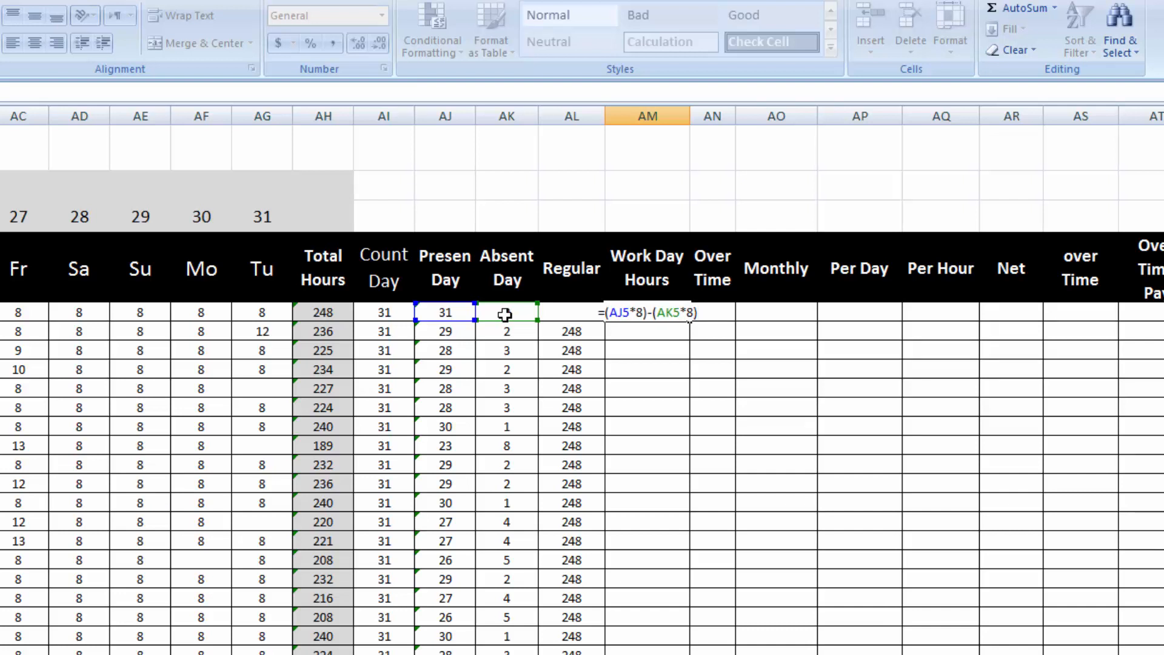
pyautogui.press('Return')
pyautogui.click(653, 310)
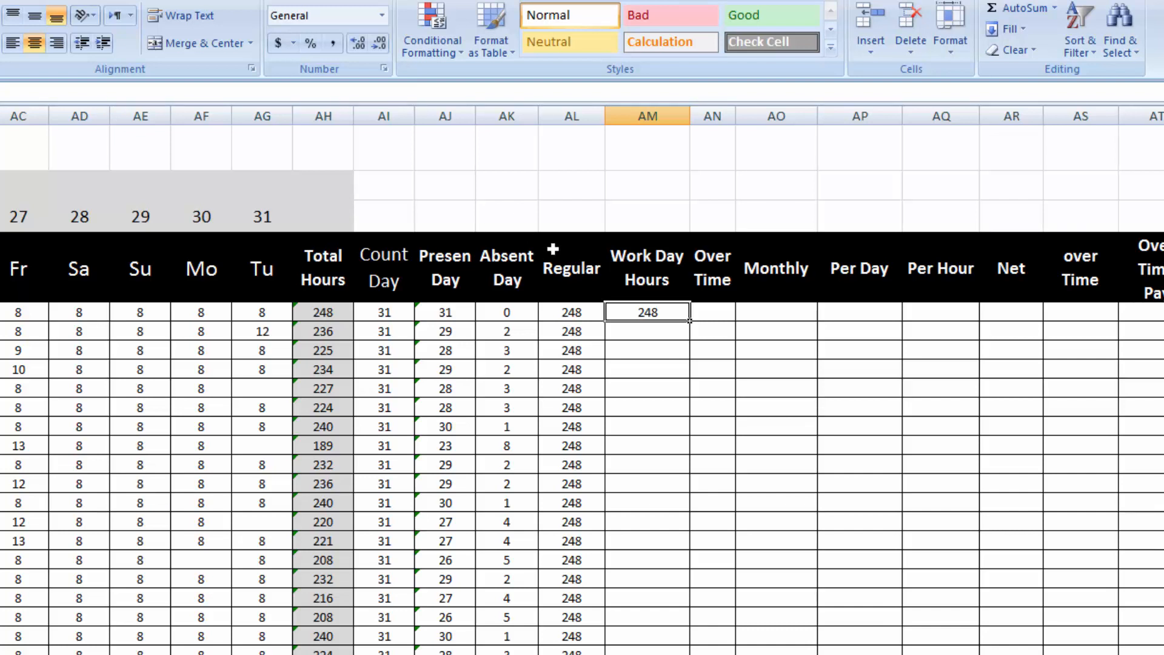
pyautogui.doubleClick(690, 325)
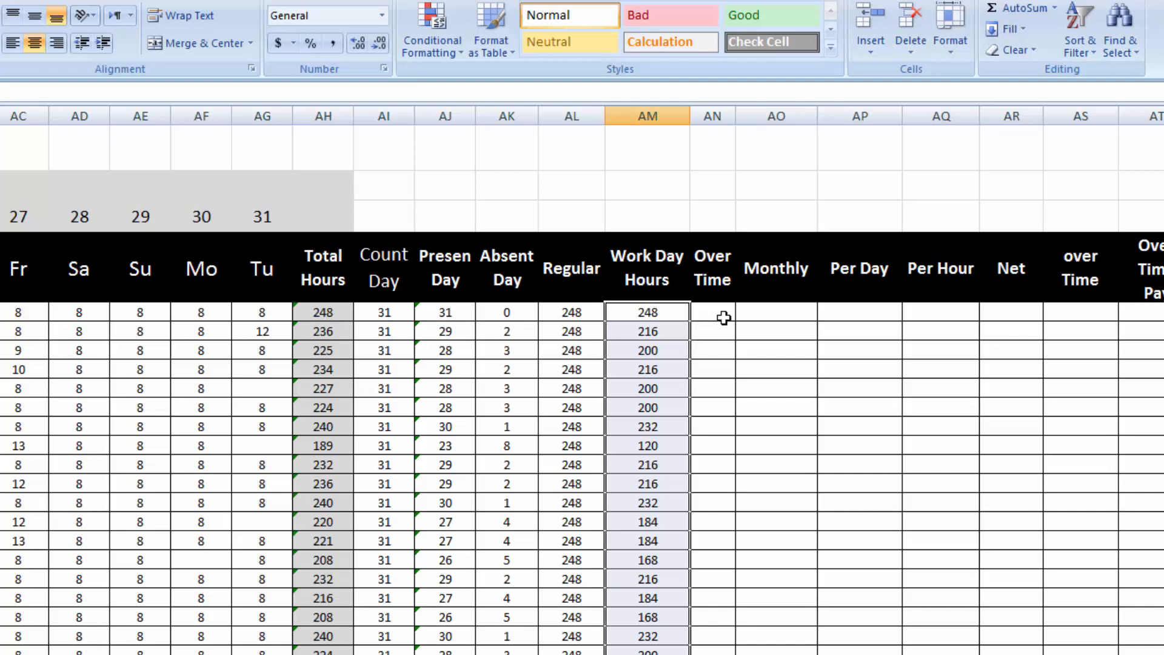
# - Calculate the first employee's Over Time with =IF(AH5>AL5,AH5-AL5,0) and fill the formula down the column
pyautogui.click(718, 315)
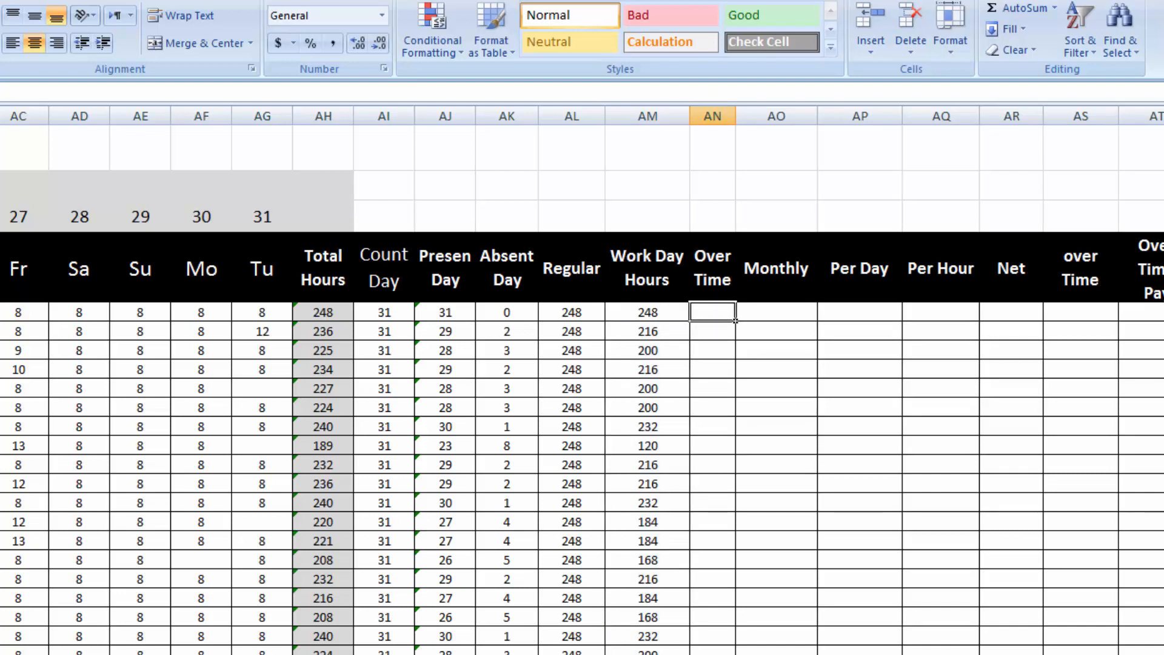
pyautogui.write('=if')
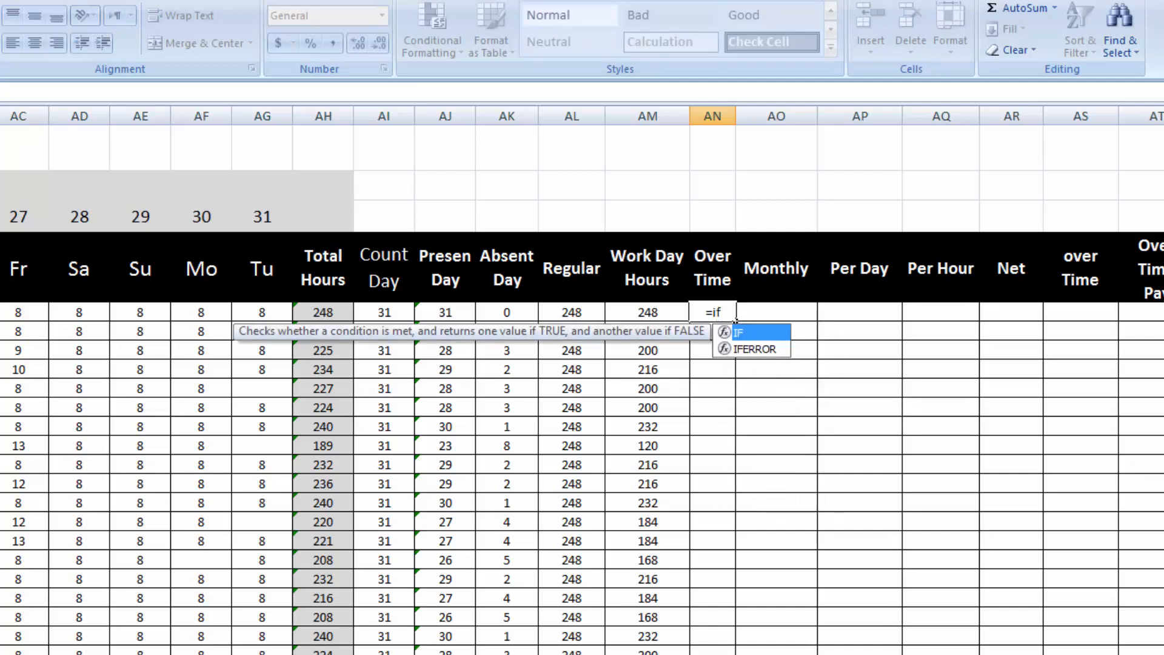
pyautogui.write('(')
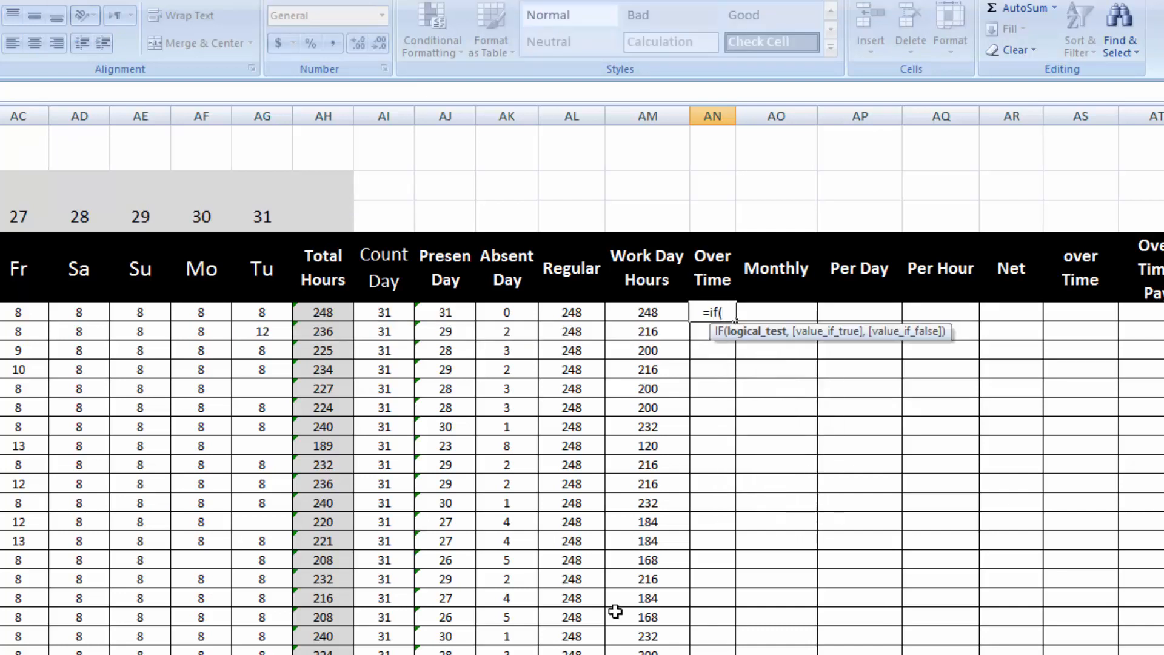
pyautogui.click(334, 313)
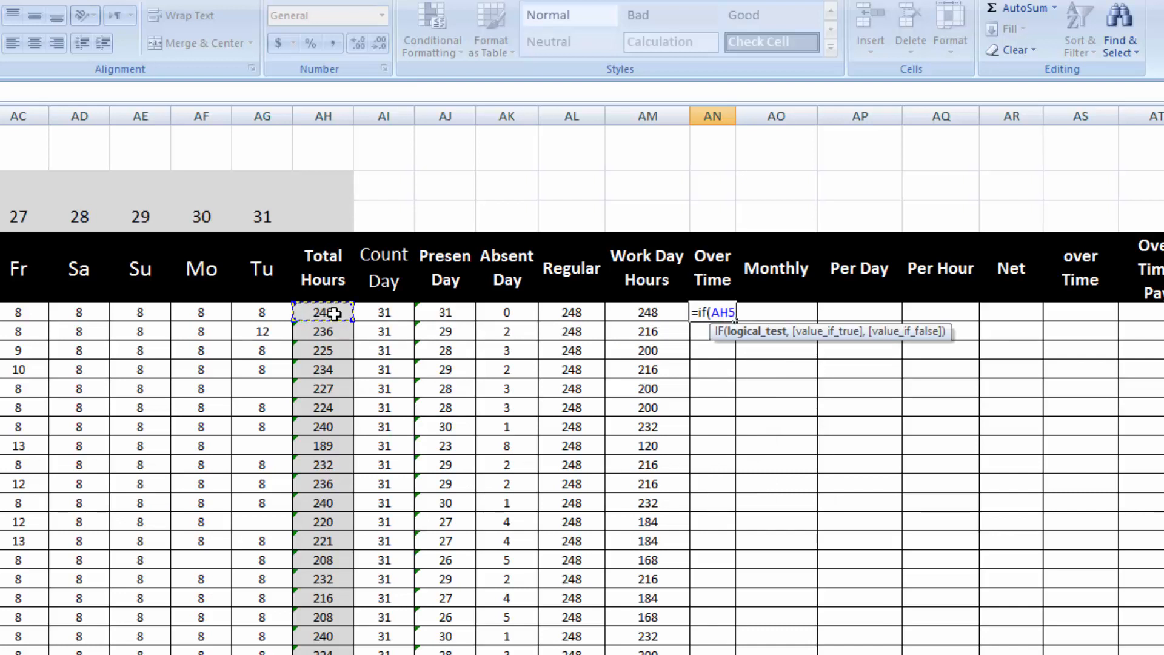
pyautogui.write('>')
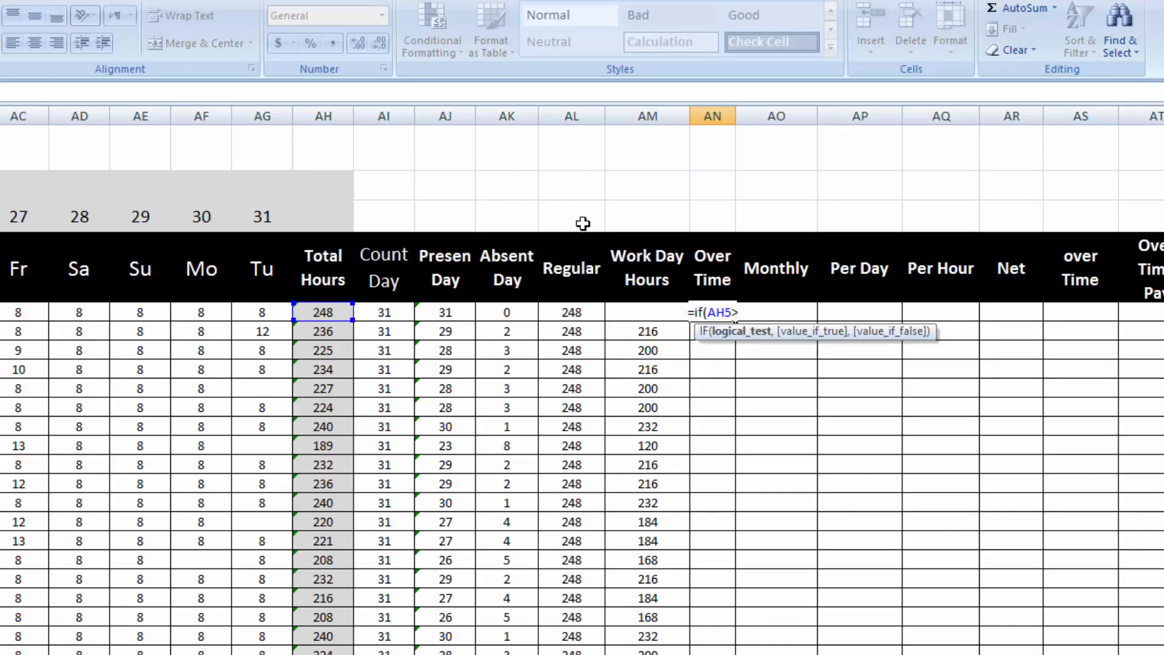
pyautogui.click(571, 311)
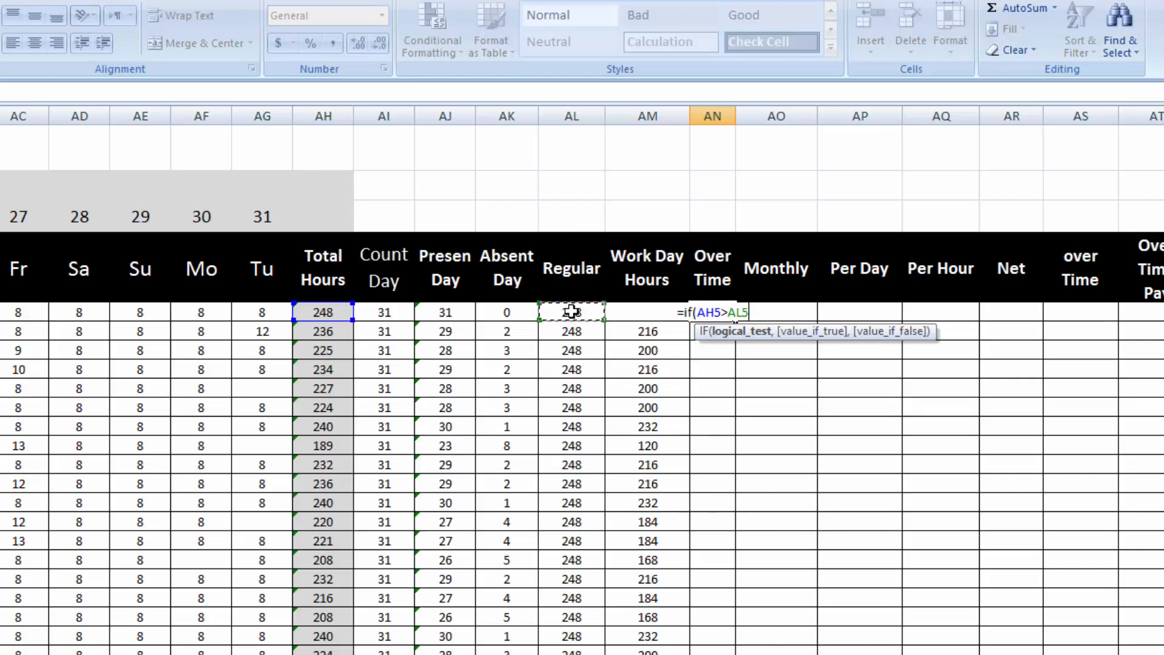
pyautogui.write(',')
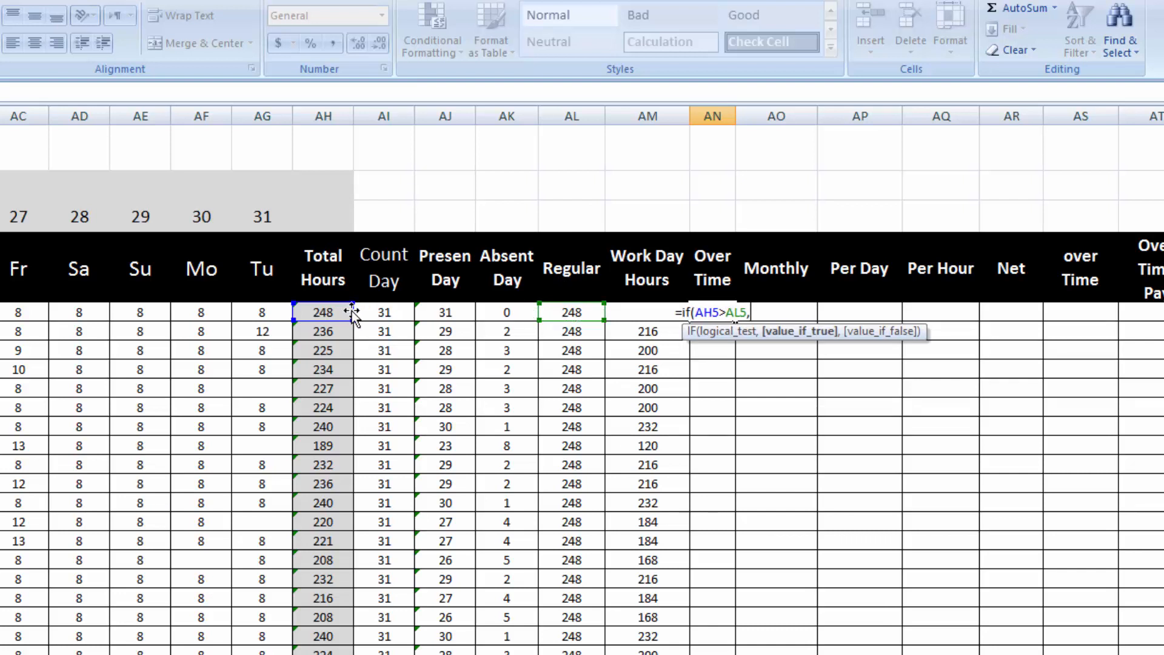
pyautogui.click(327, 314)
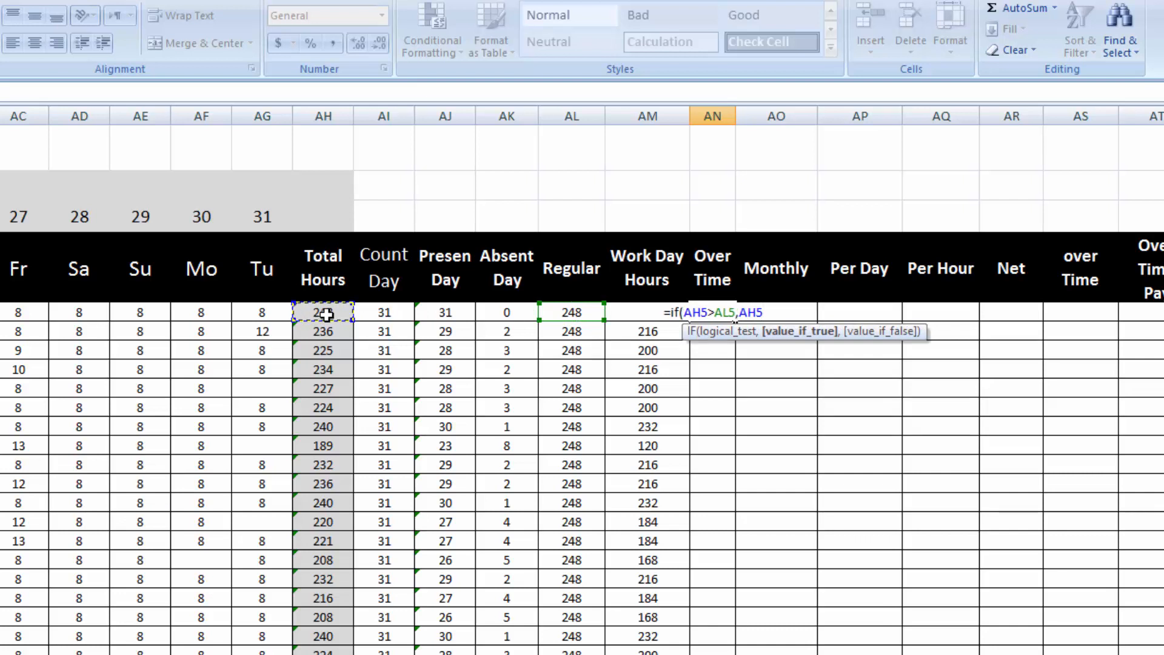
pyautogui.write('-')
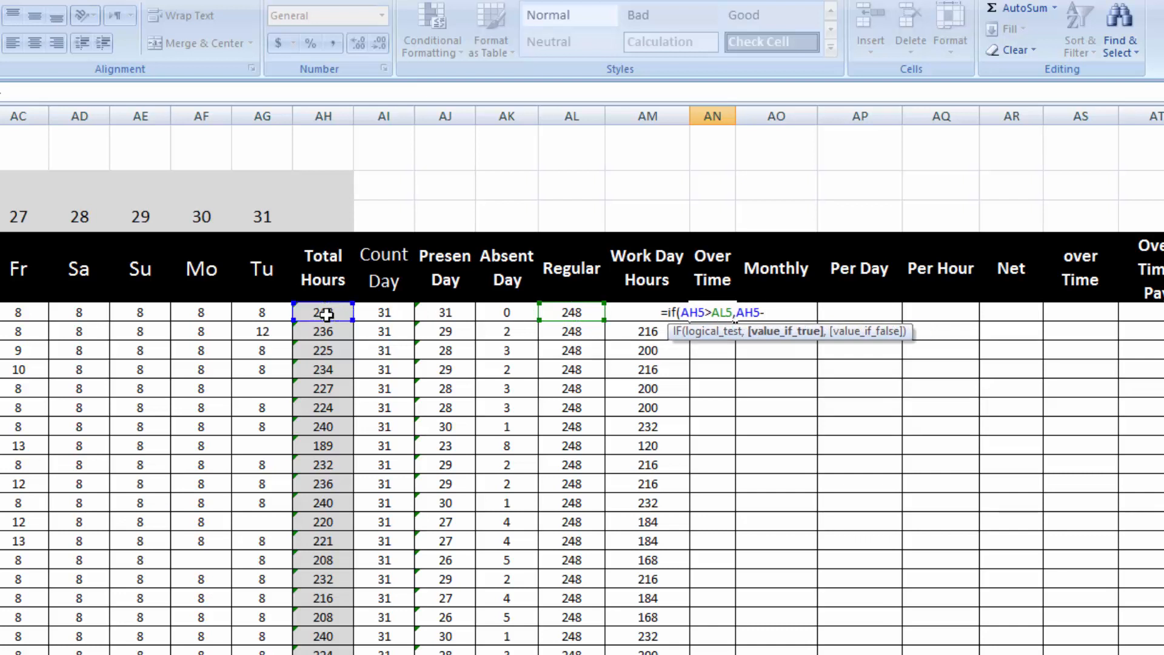
pyautogui.click(587, 313)
pyautogui.write(',')
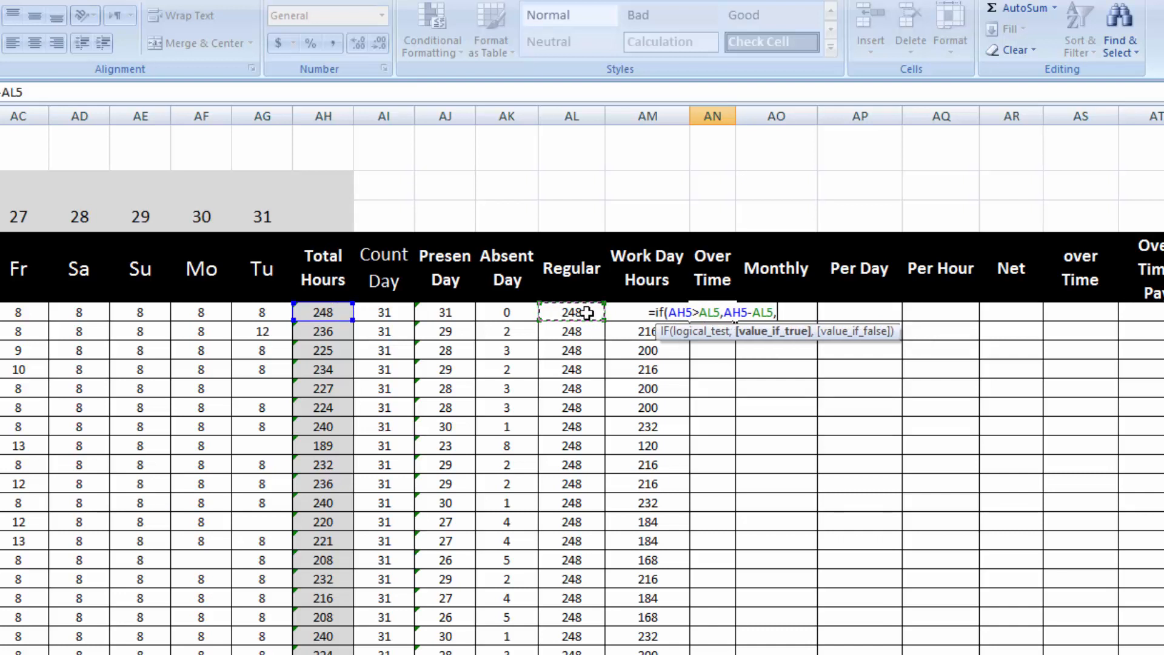
pyautogui.write('0')
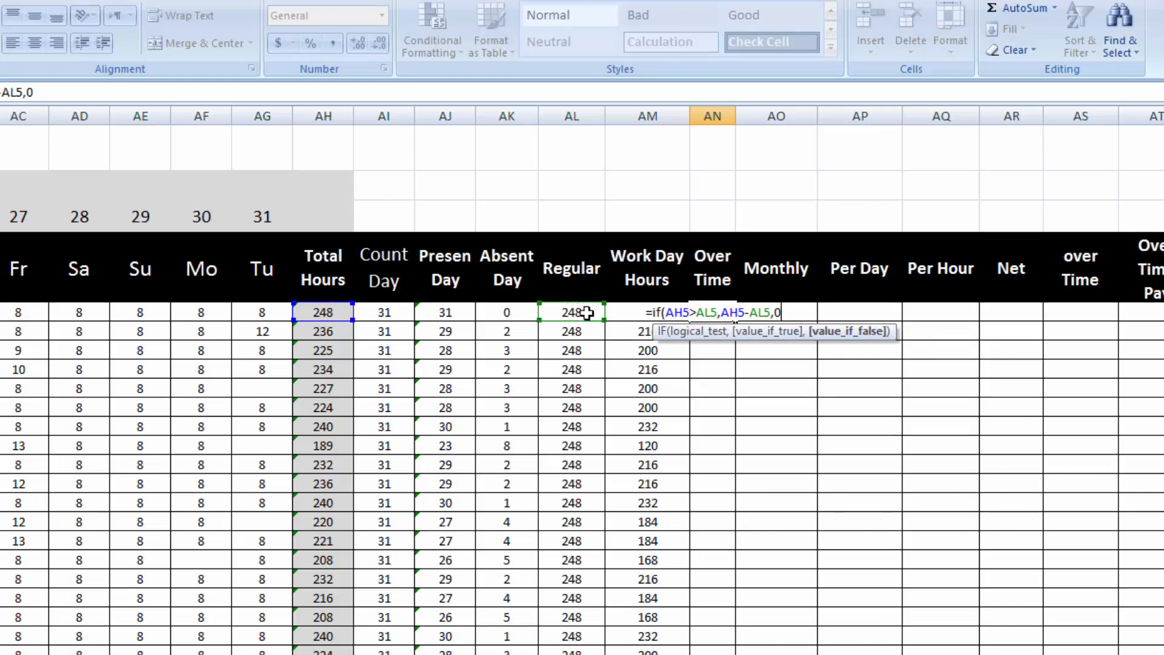
pyautogui.write(')')
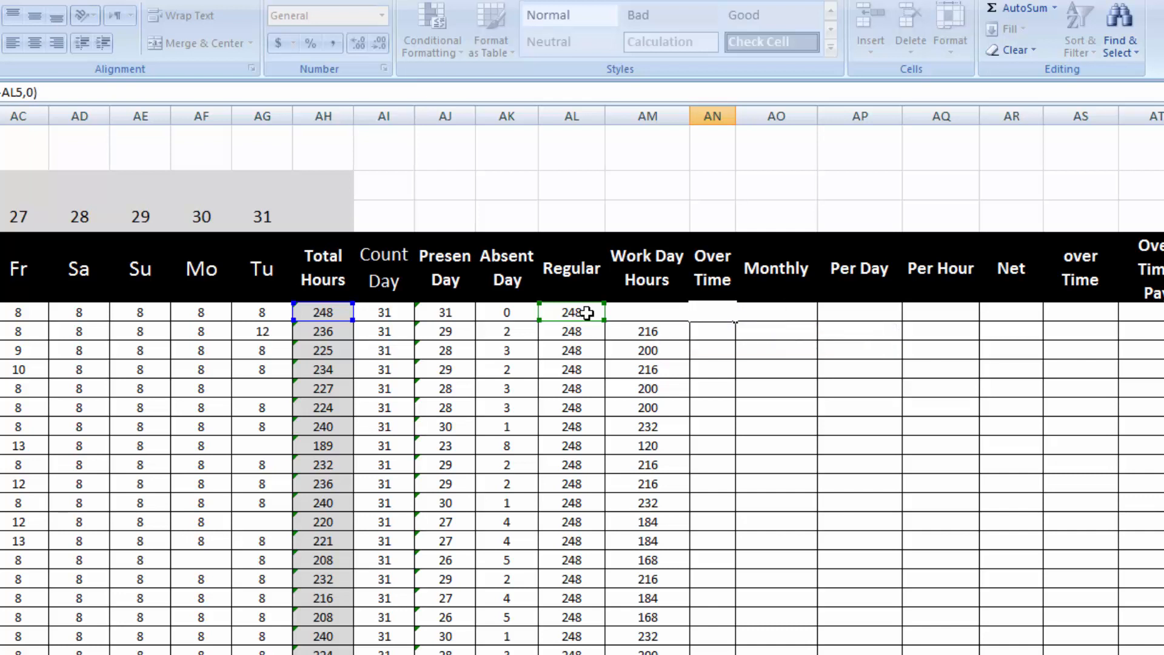
pyautogui.press('Return')
pyautogui.click(724, 312)
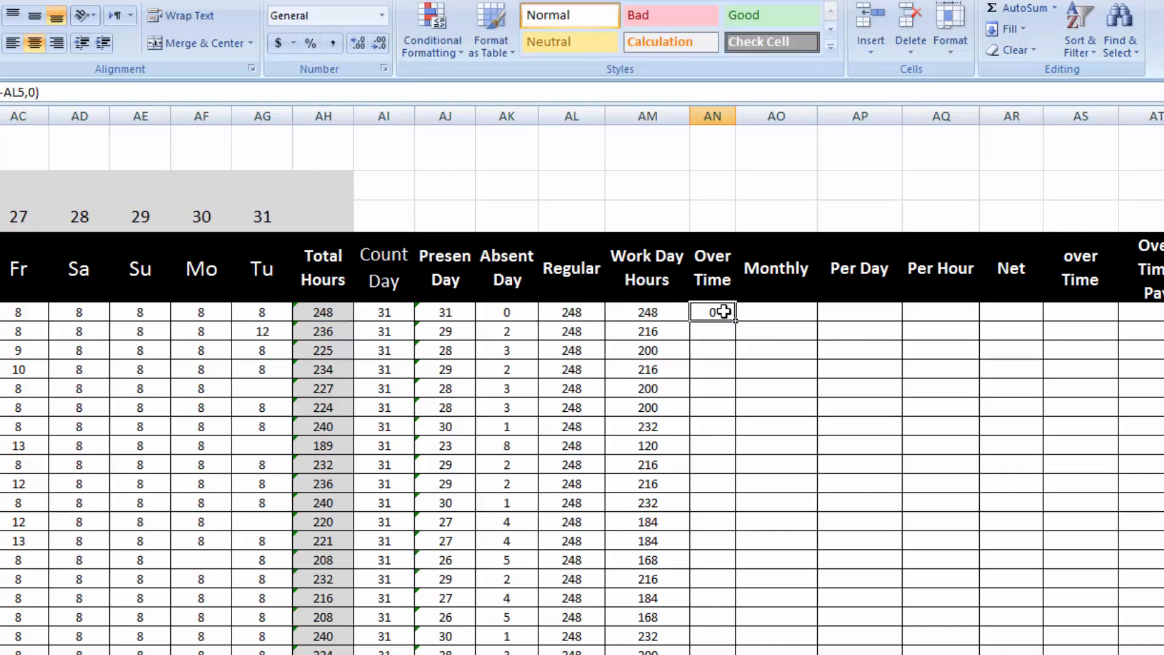
pyautogui.doubleClick(734, 320)
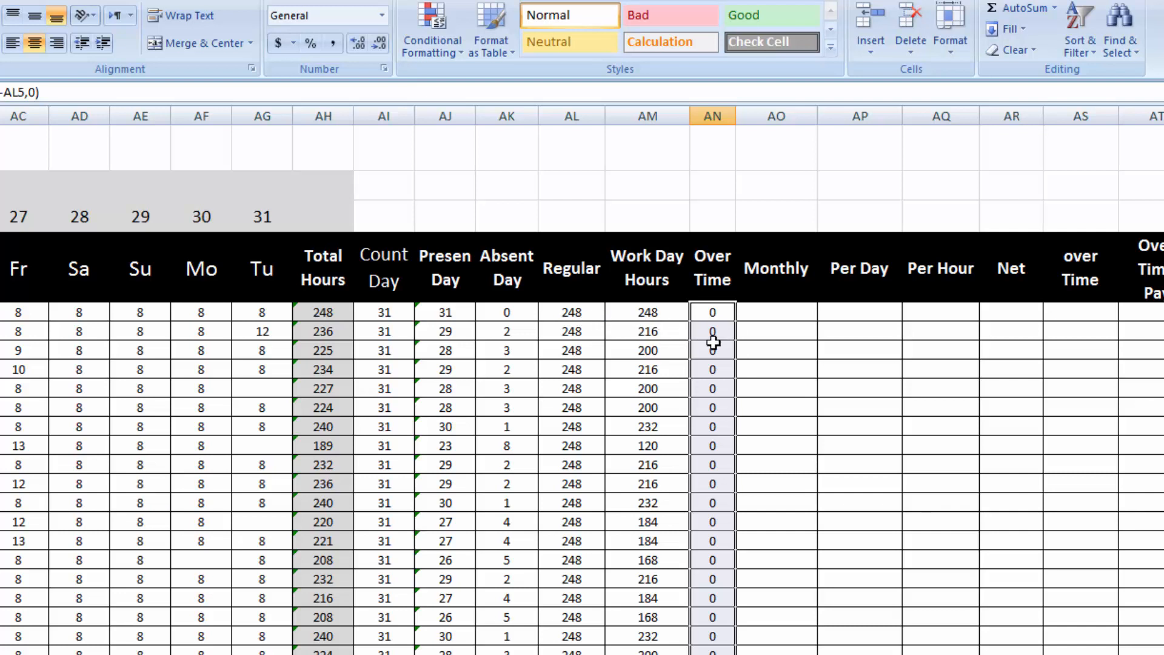
# - Enter Monthly pay amounts of 50000, 23000 and 35000 for the first three employees
pyautogui.click(782, 317)
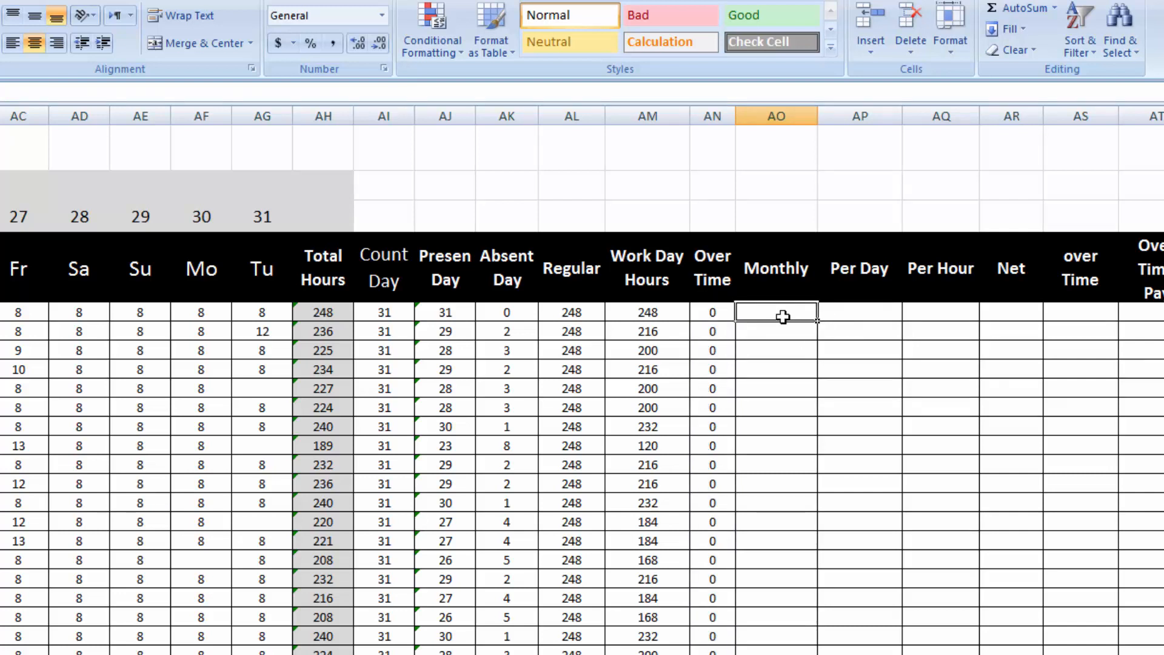
pyautogui.write('50000')
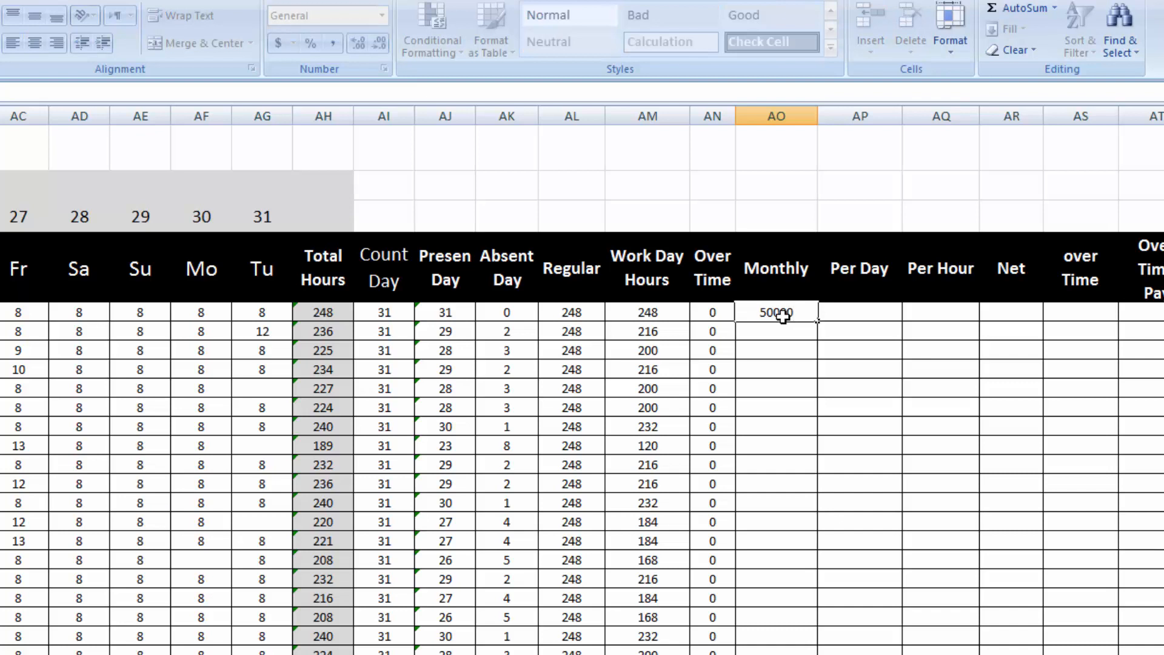
pyautogui.press('Return')
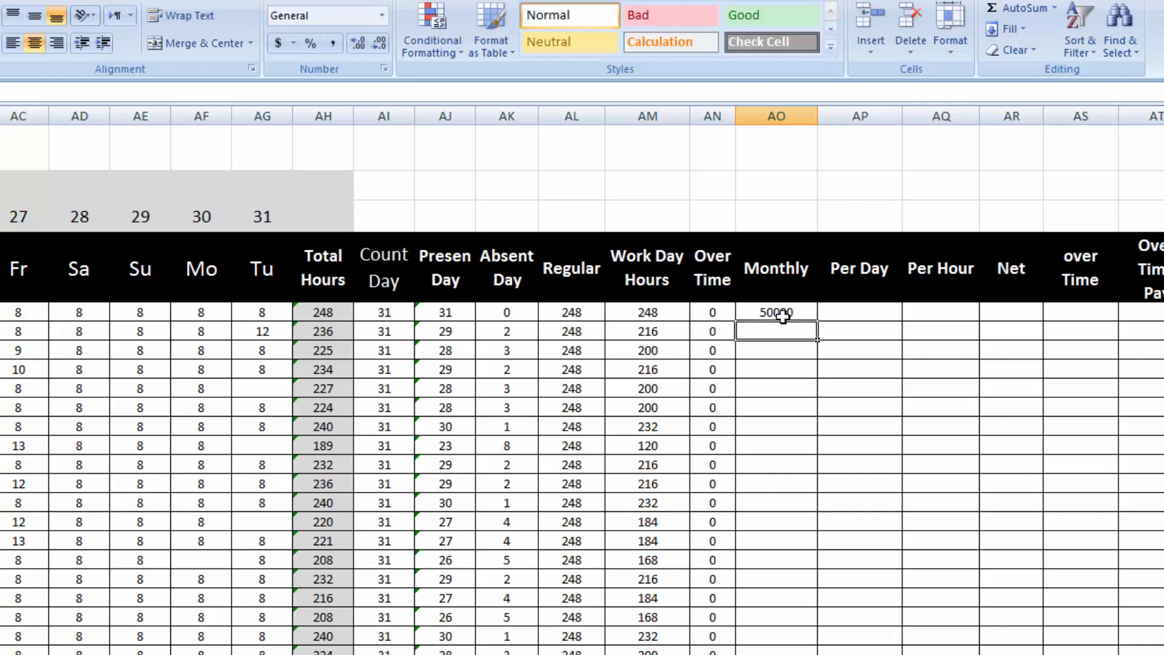
pyautogui.write('23000')
pyautogui.press('Return')
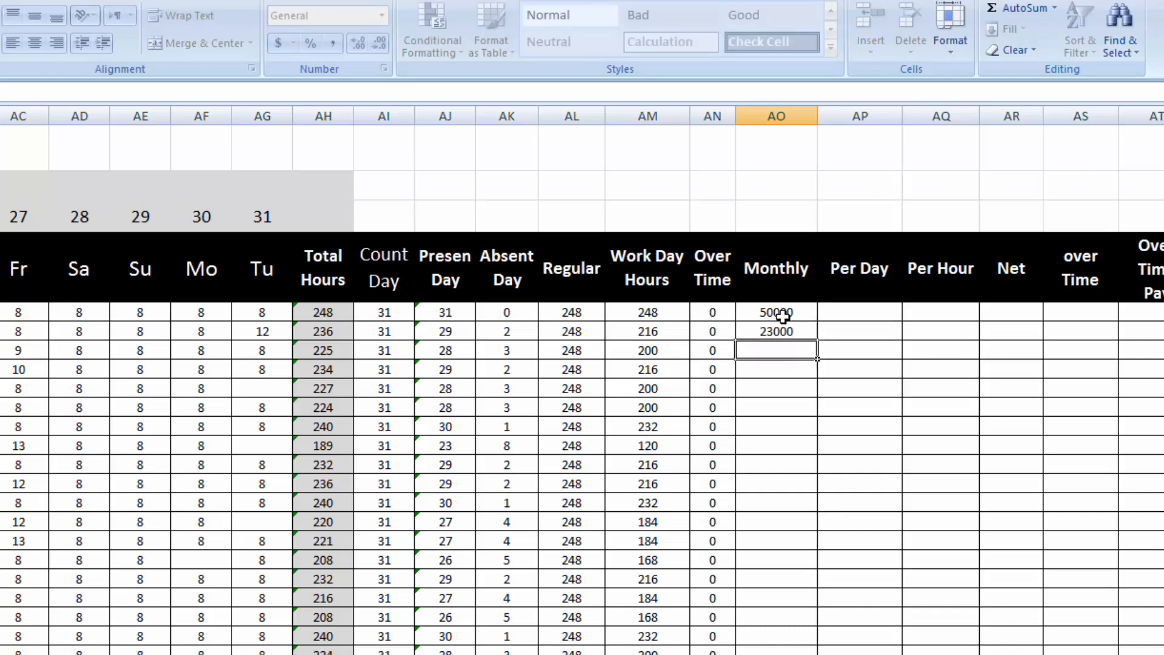
pyautogui.write('35000')
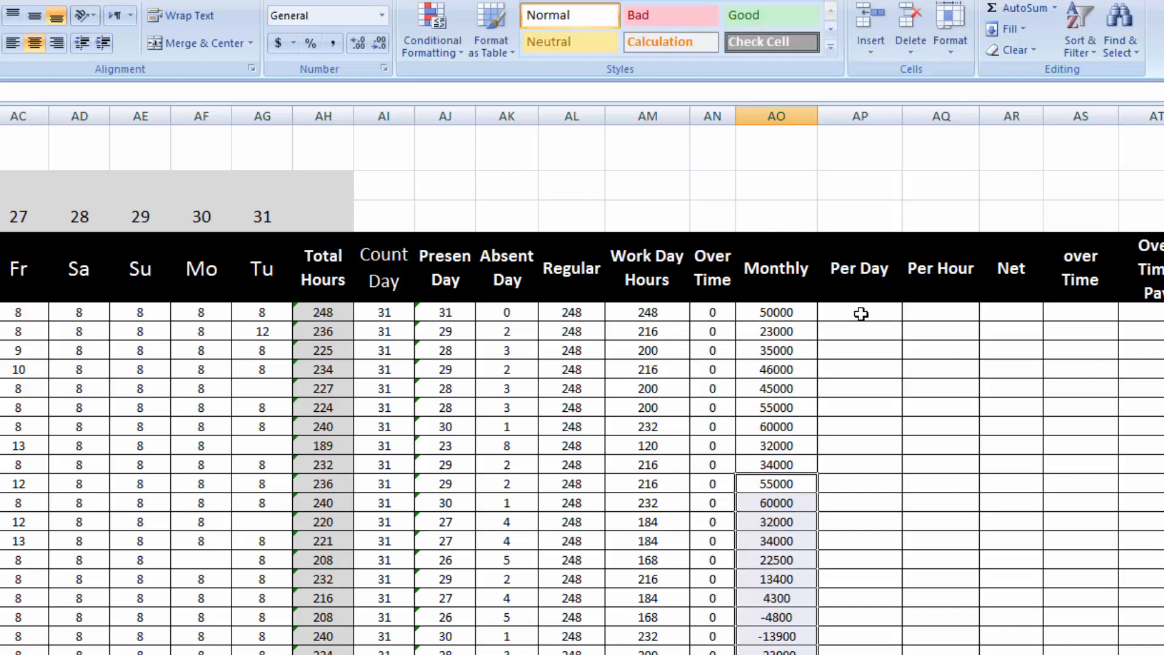
pyautogui.click(861, 313)
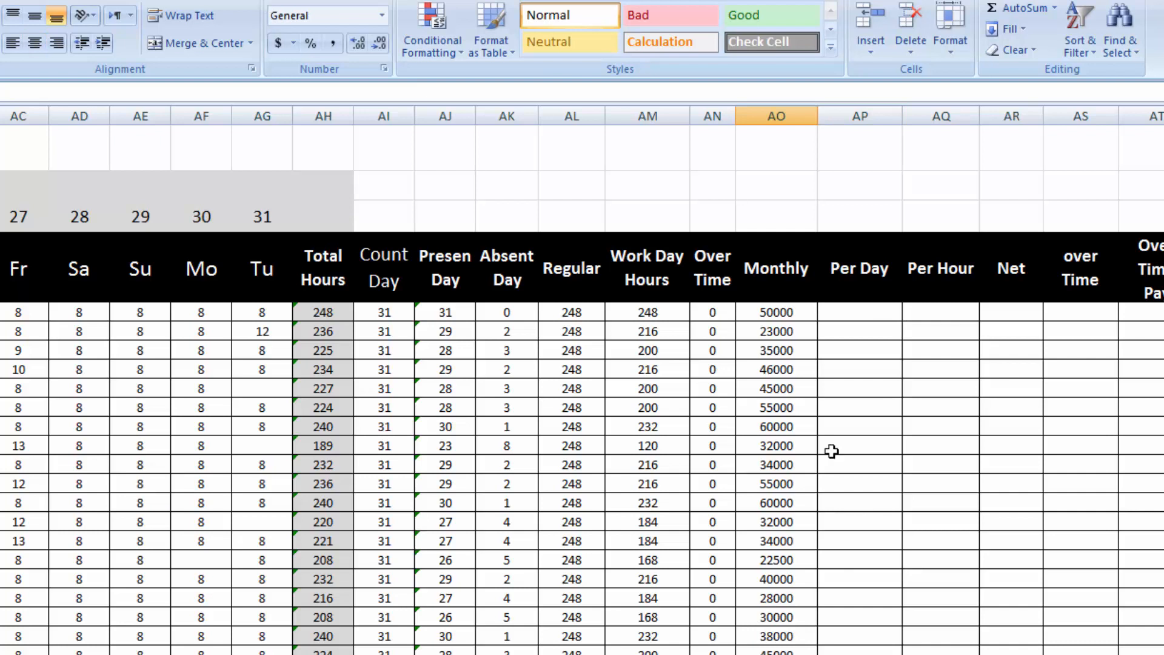
# - Calculate the first employee's Per Day pay with =AO5/AI5 and fill the formula down the column
pyautogui.click(862, 307)
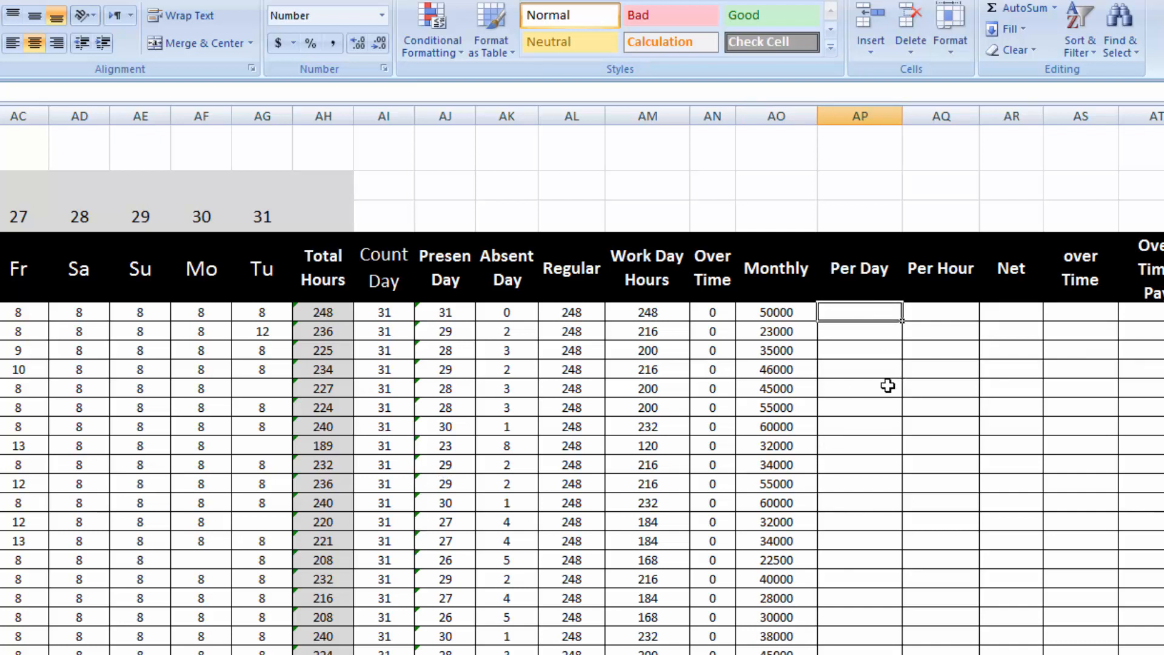
pyautogui.write('=')
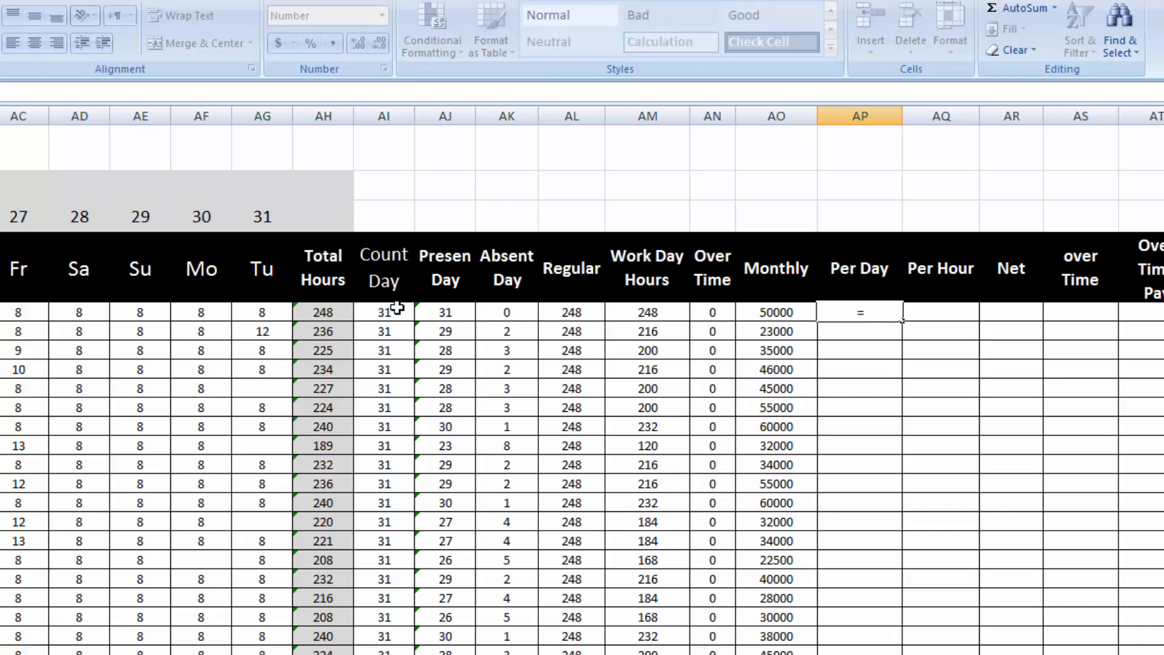
pyautogui.click(786, 314)
pyautogui.write('/')
pyautogui.click(387, 313)
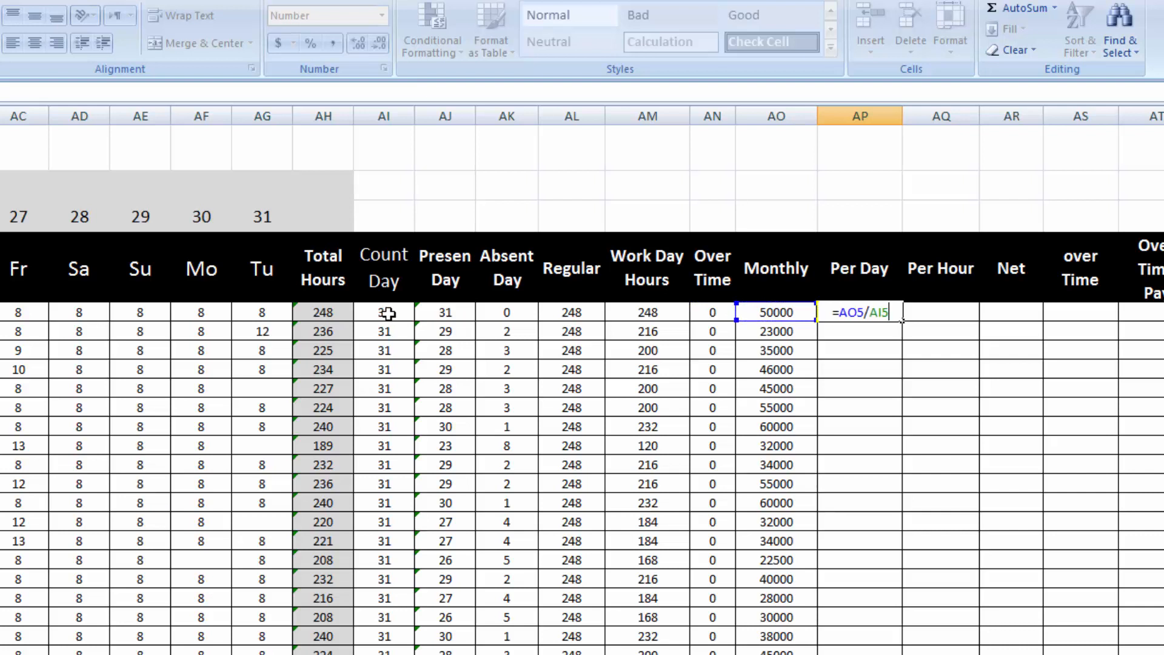
pyautogui.press('Return')
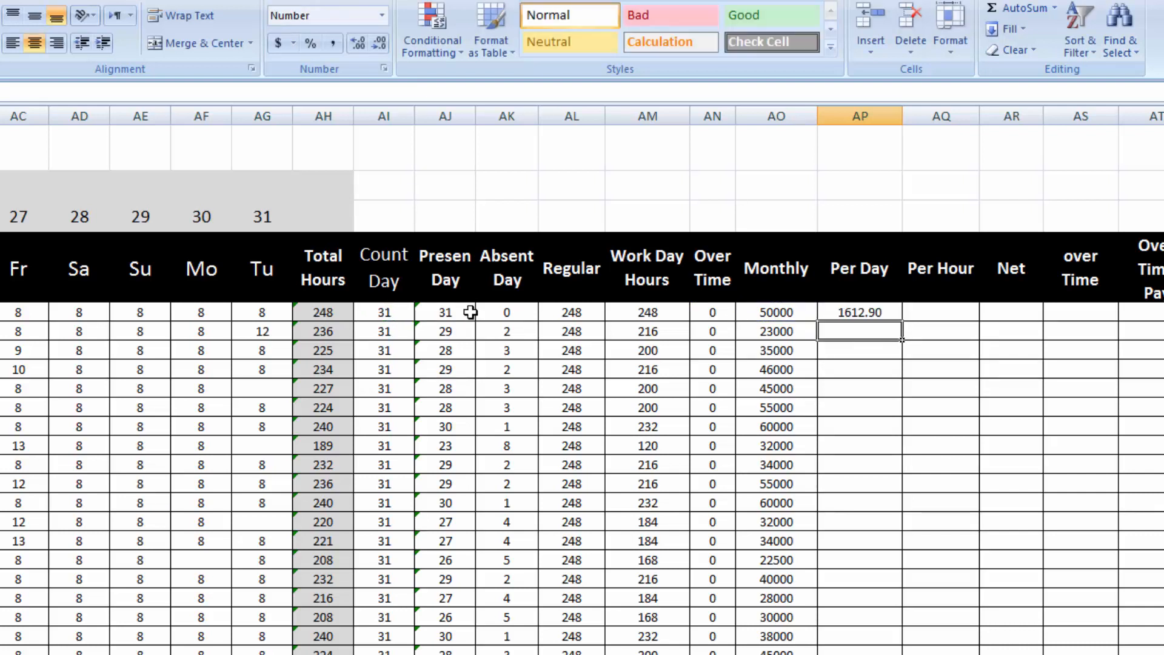
pyautogui.click(854, 314)
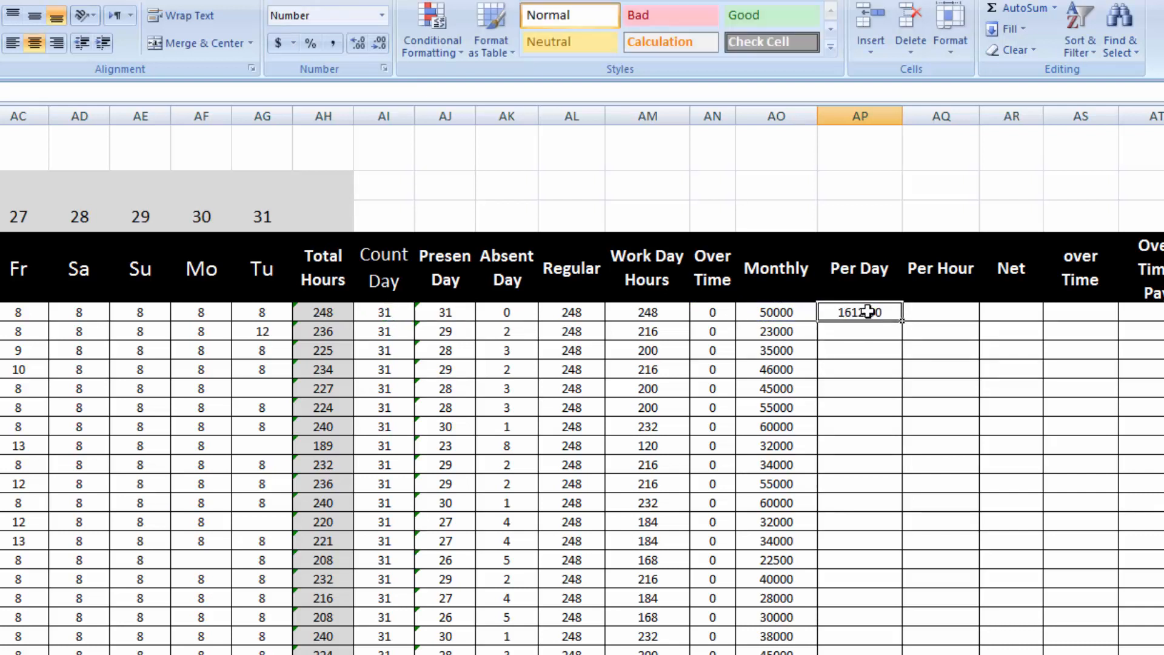
pyautogui.doubleClick(902, 321)
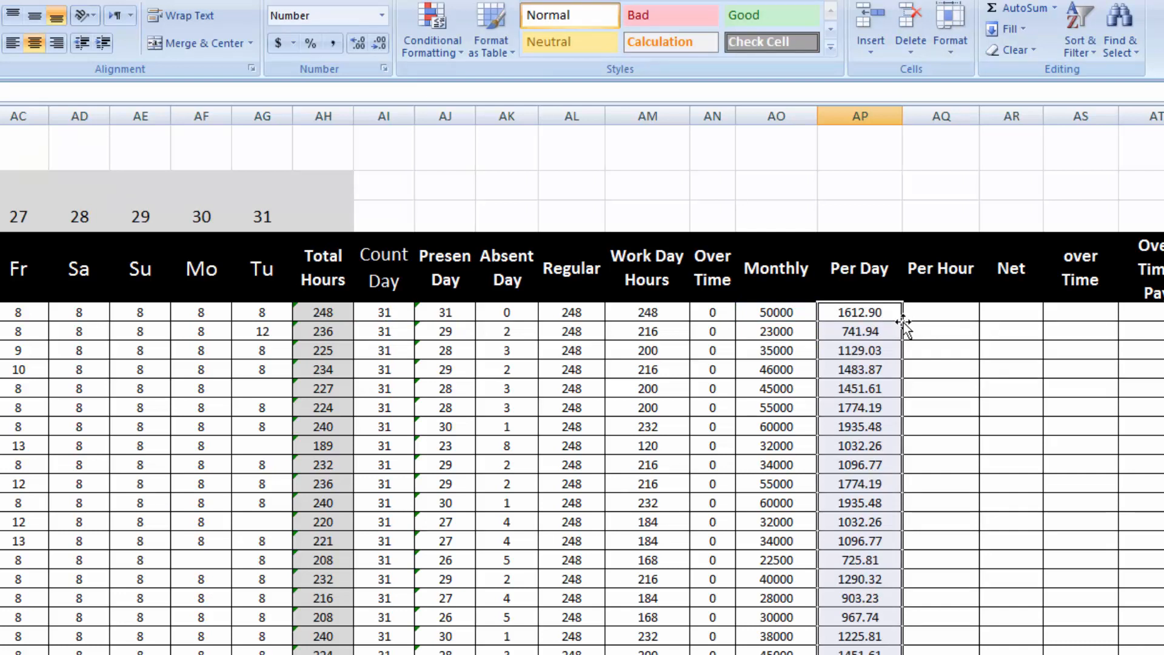
# - Calculate the first employee's Per Hour pay as Per Day divided by 8 with =AP5/8 and fill the formula down the column
pyautogui.click(910, 312)
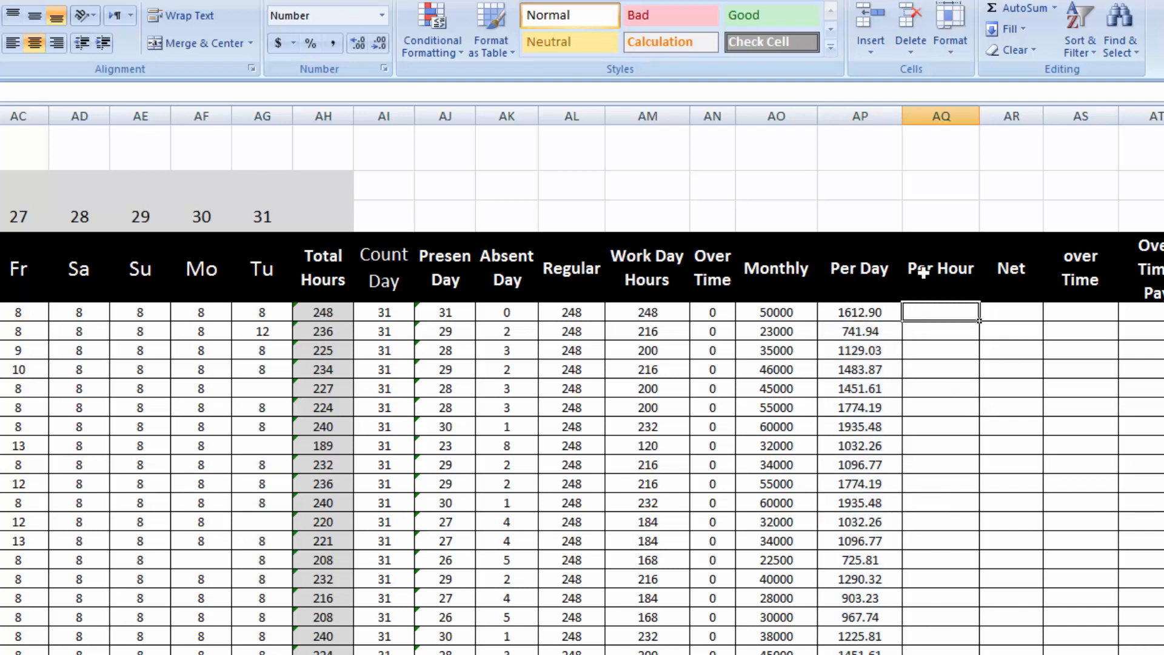
pyautogui.write('=')
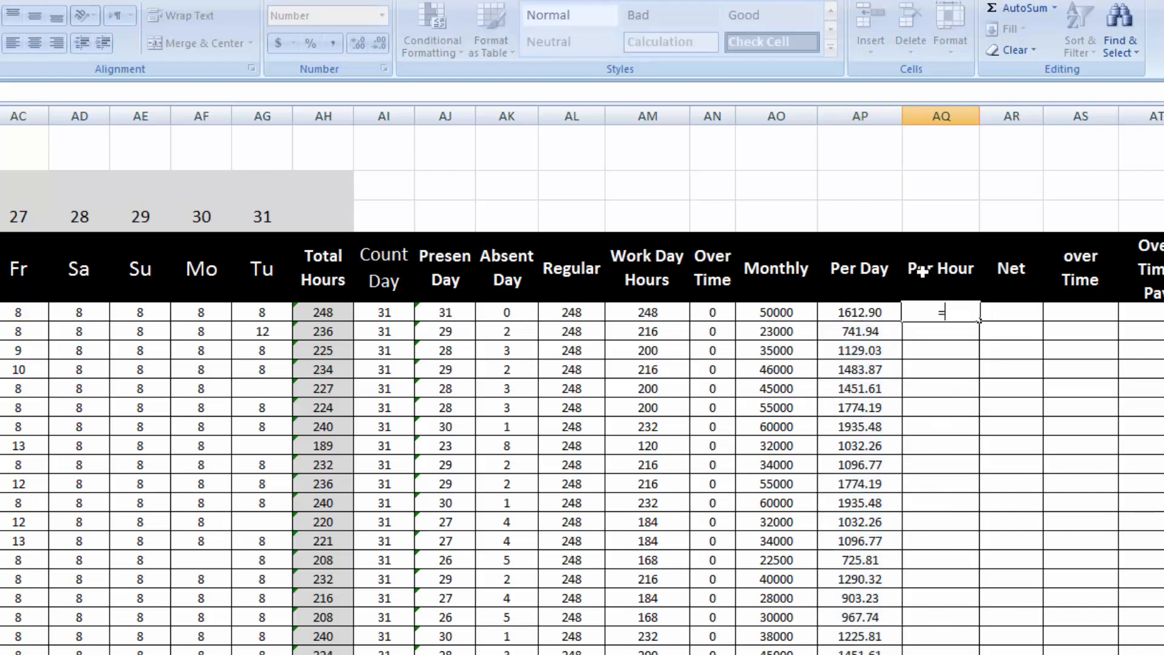
pyautogui.click(830, 313)
pyautogui.write('/8')
pyautogui.press('Return')
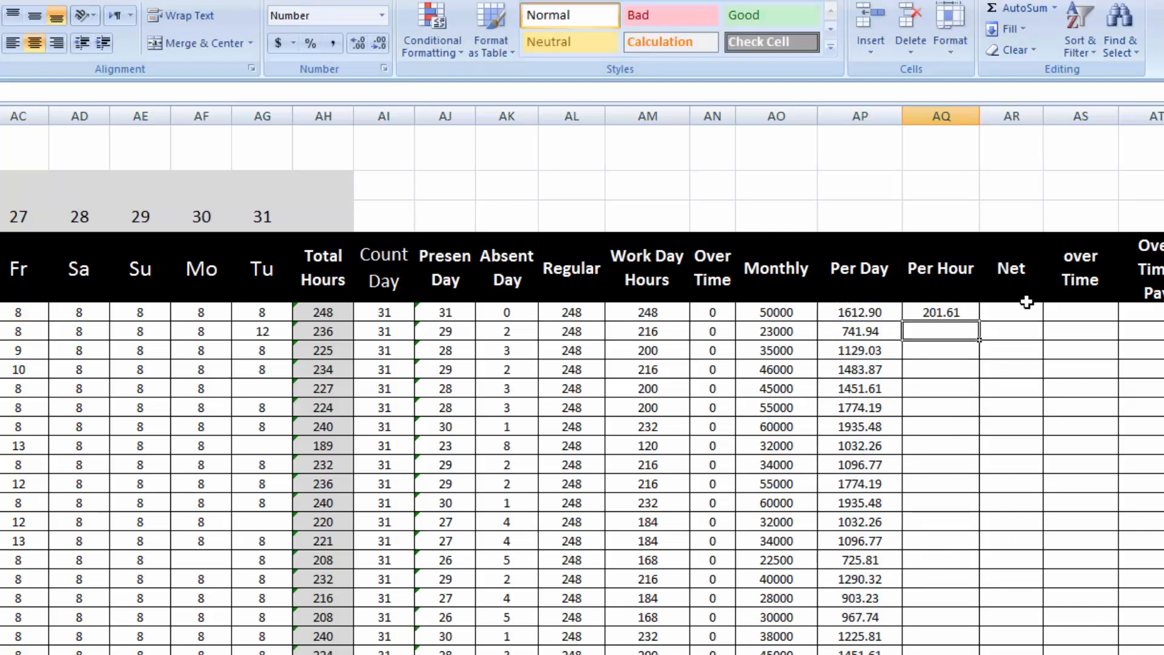
pyautogui.click(963, 313)
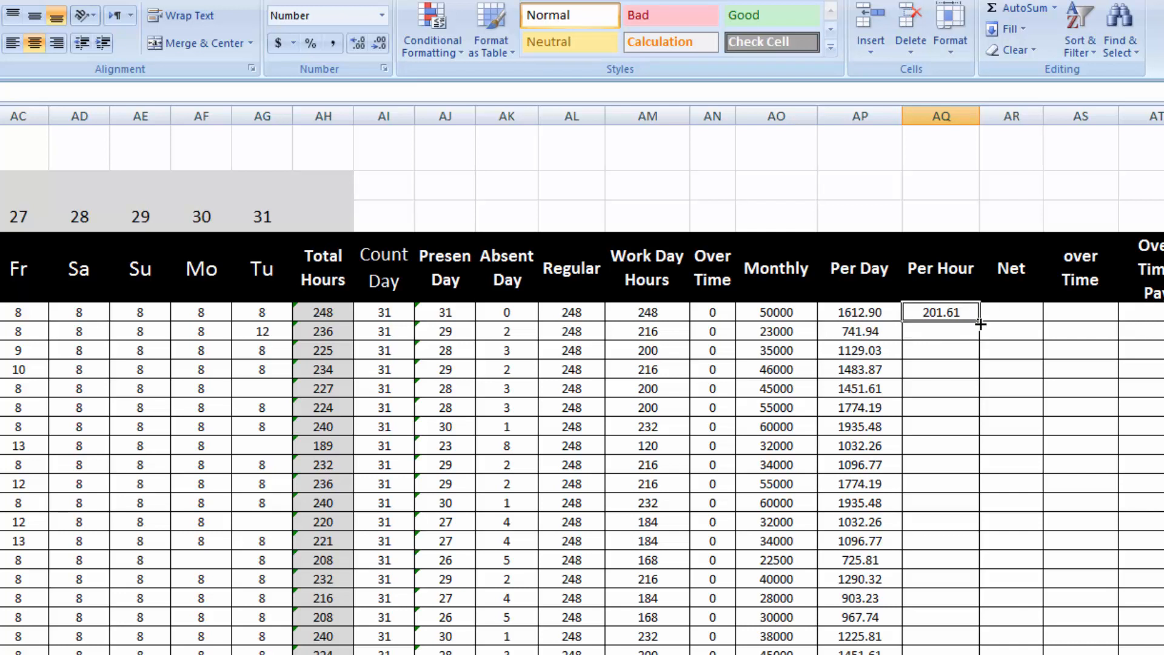
pyautogui.doubleClick(980, 325)
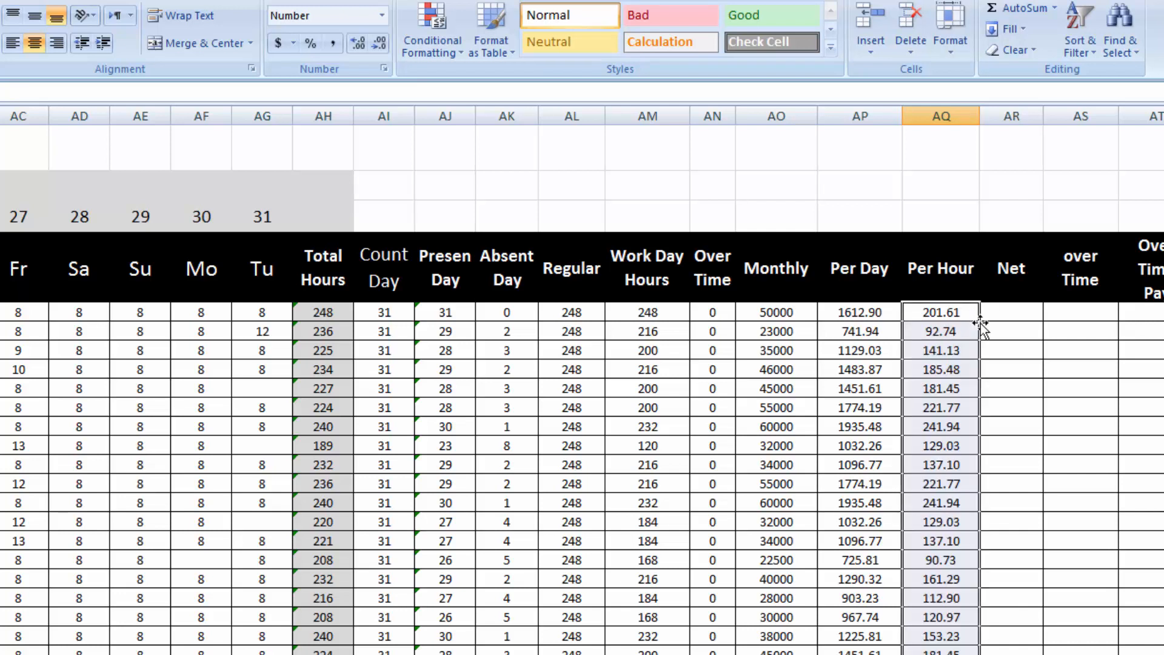
# - Calculate the first employee's Net pay from Work Day Hours and Per Hour with =AM5*AQ5 and fill the formula down the column
pyautogui.click(1017, 310)
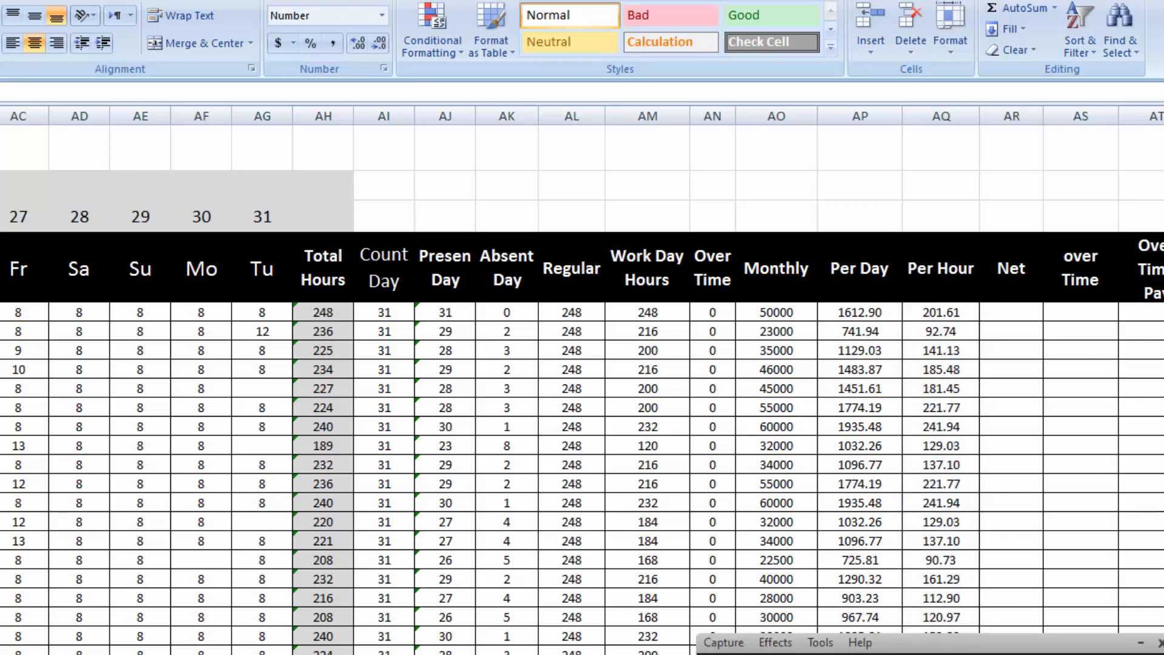
pyautogui.write('=')
pyautogui.click(1033, 438)
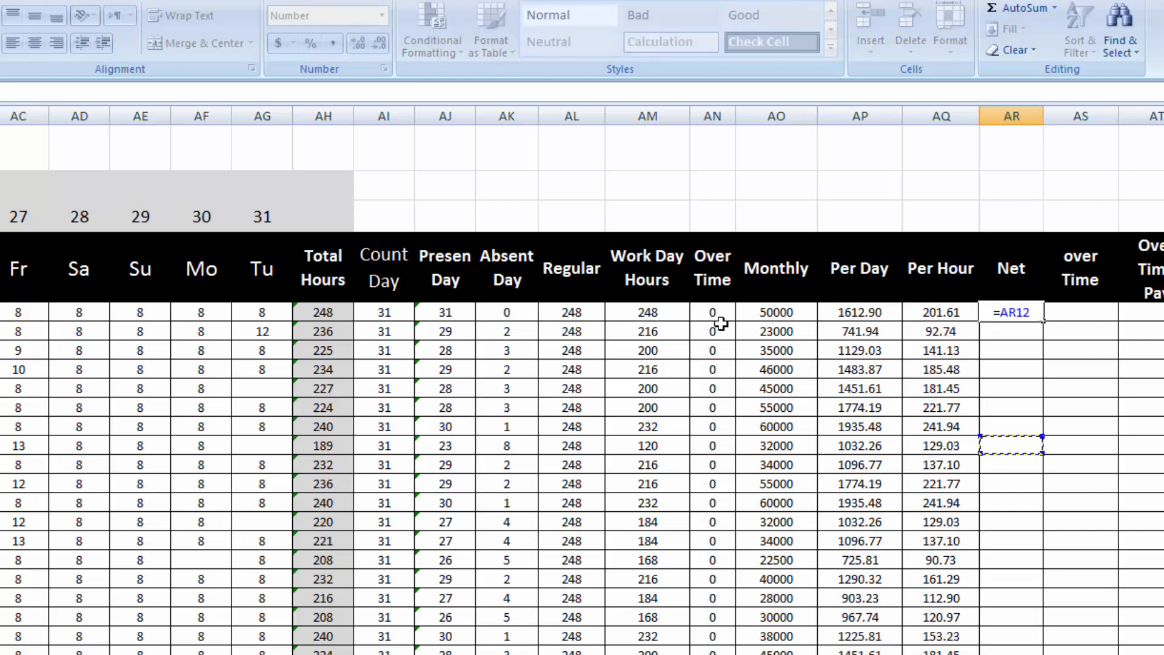
pyautogui.click(657, 311)
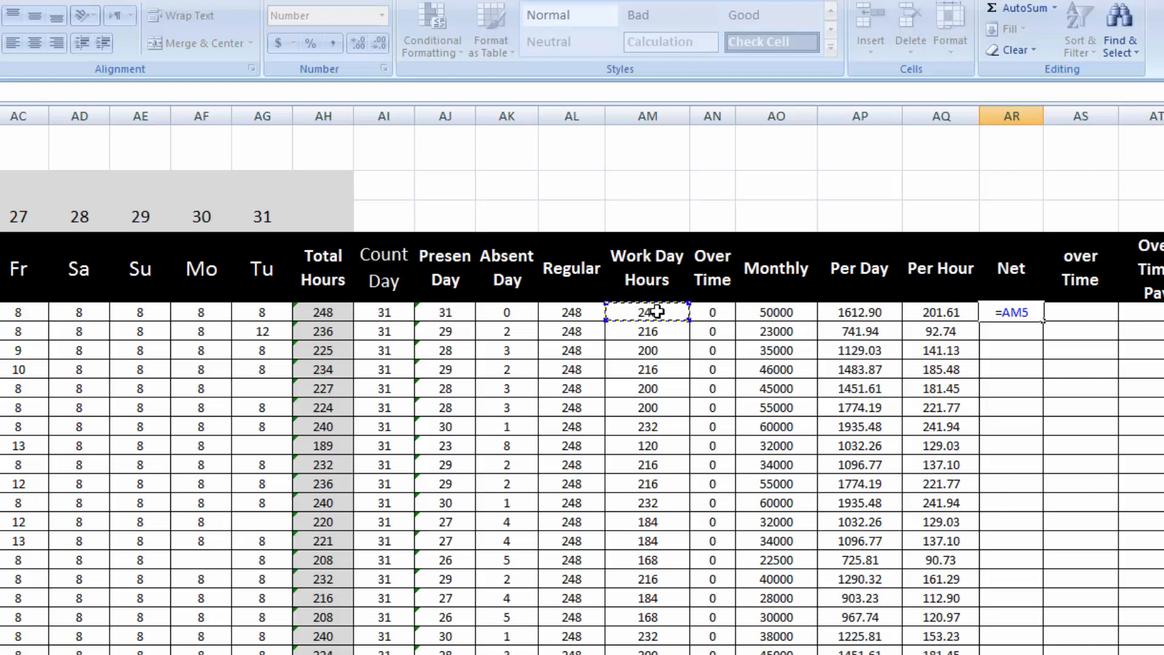
pyautogui.write('*')
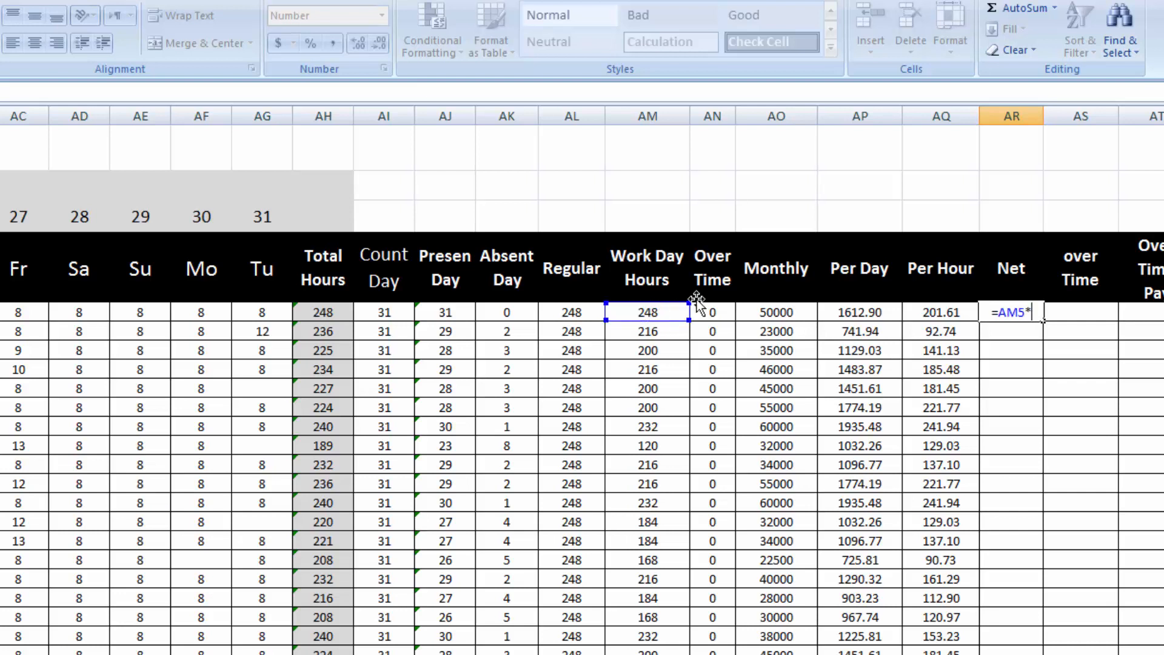
pyautogui.click(957, 311)
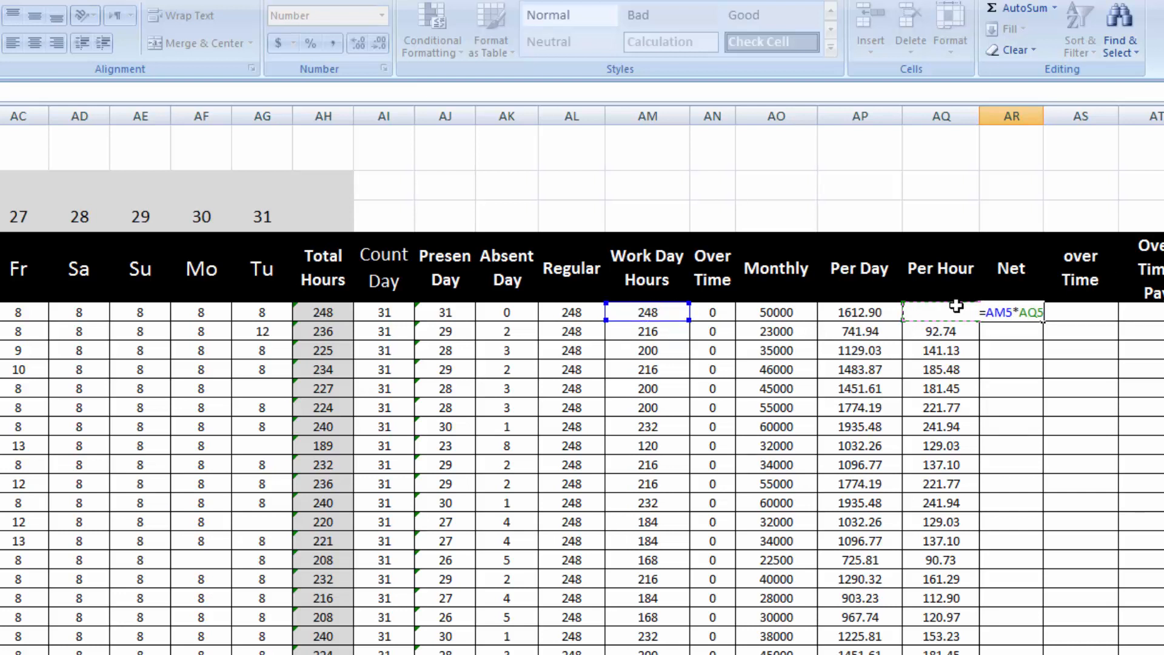
pyautogui.press('Return')
pyautogui.click(1008, 311)
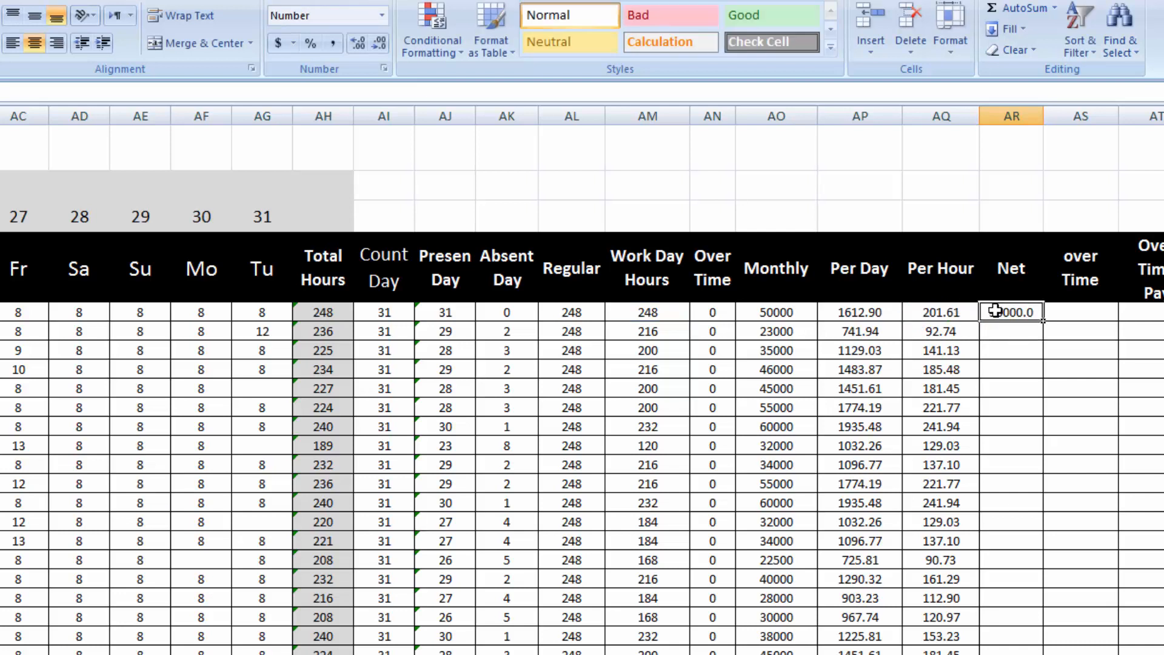
pyautogui.doubleClick(1042, 325)
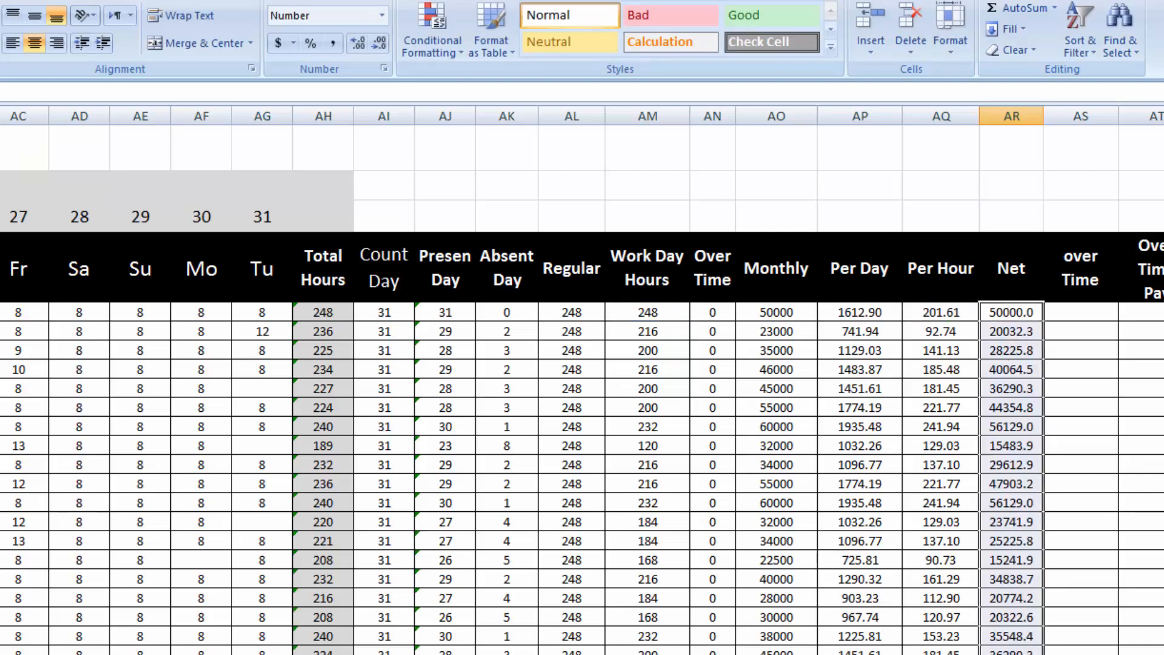
# - Delete the duplicate over Time column AS between Net and Over Time Pay
pyautogui.hscroll(3, 582, 424)
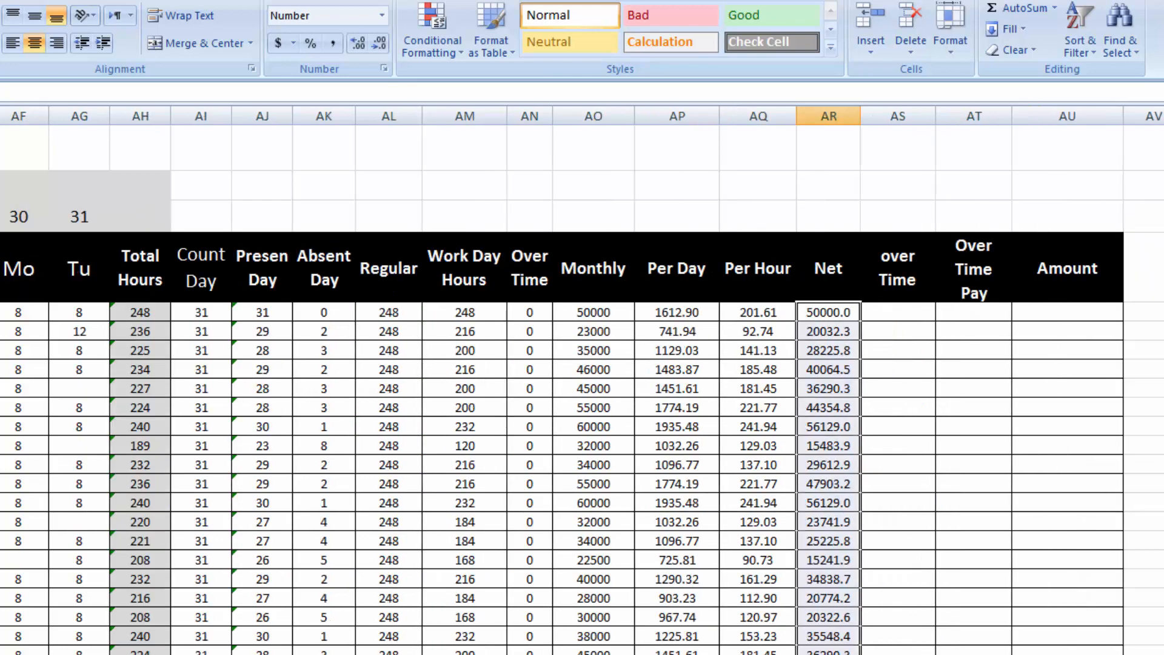
pyautogui.click(889, 110)
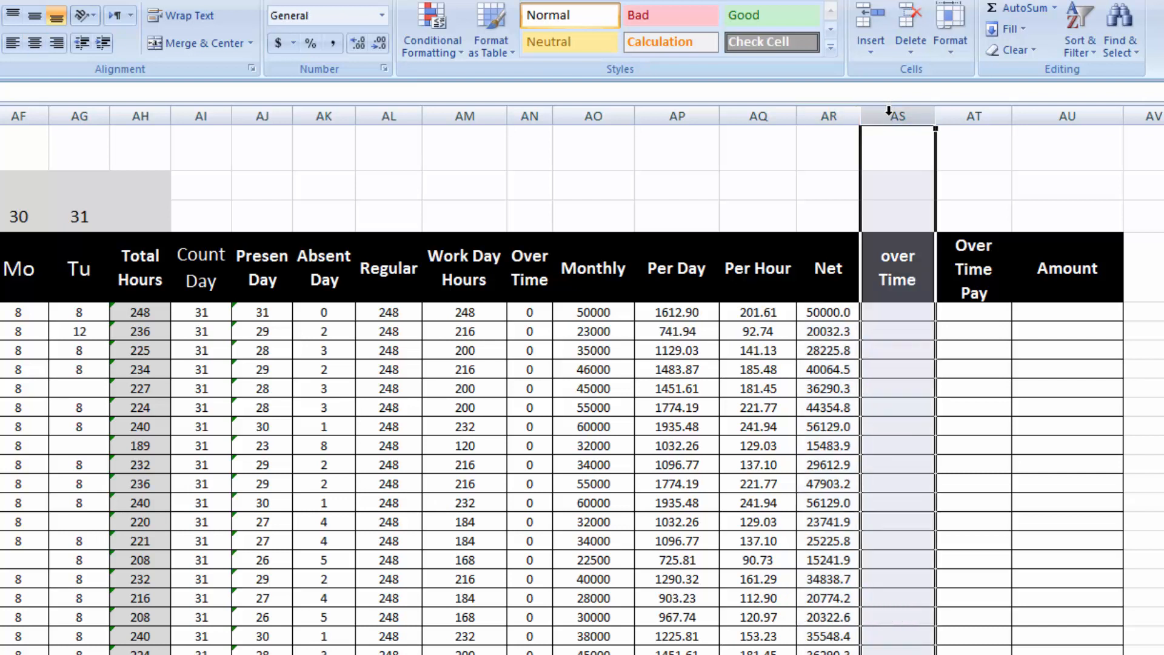
pyautogui.rightClick(889, 111)
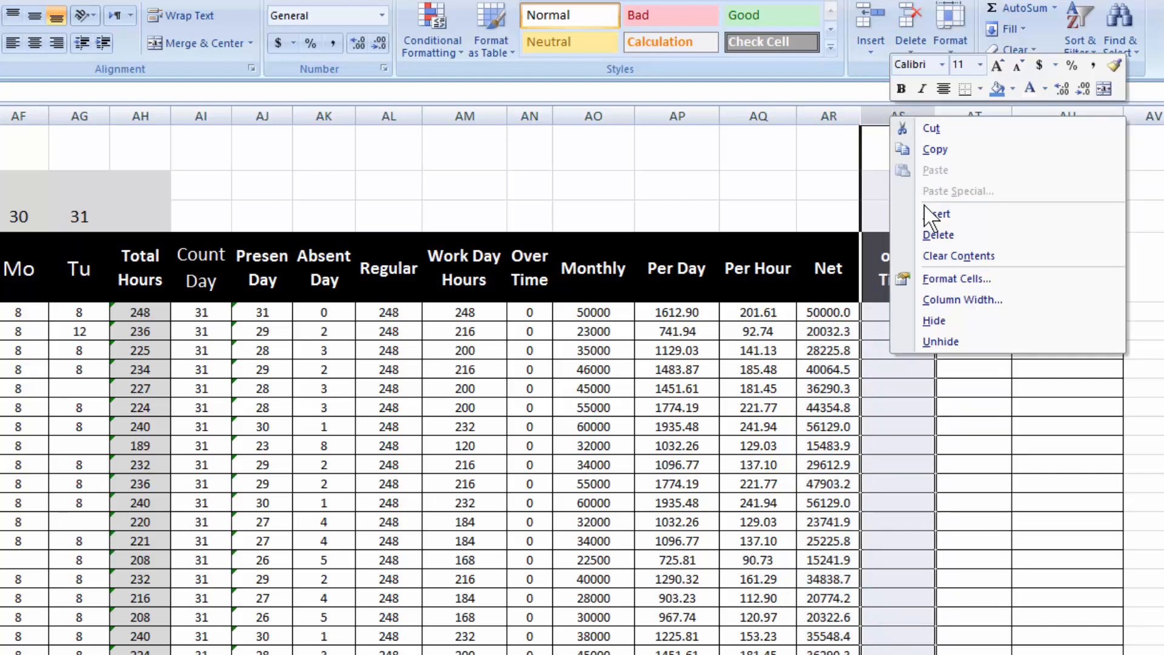
pyautogui.click(932, 239)
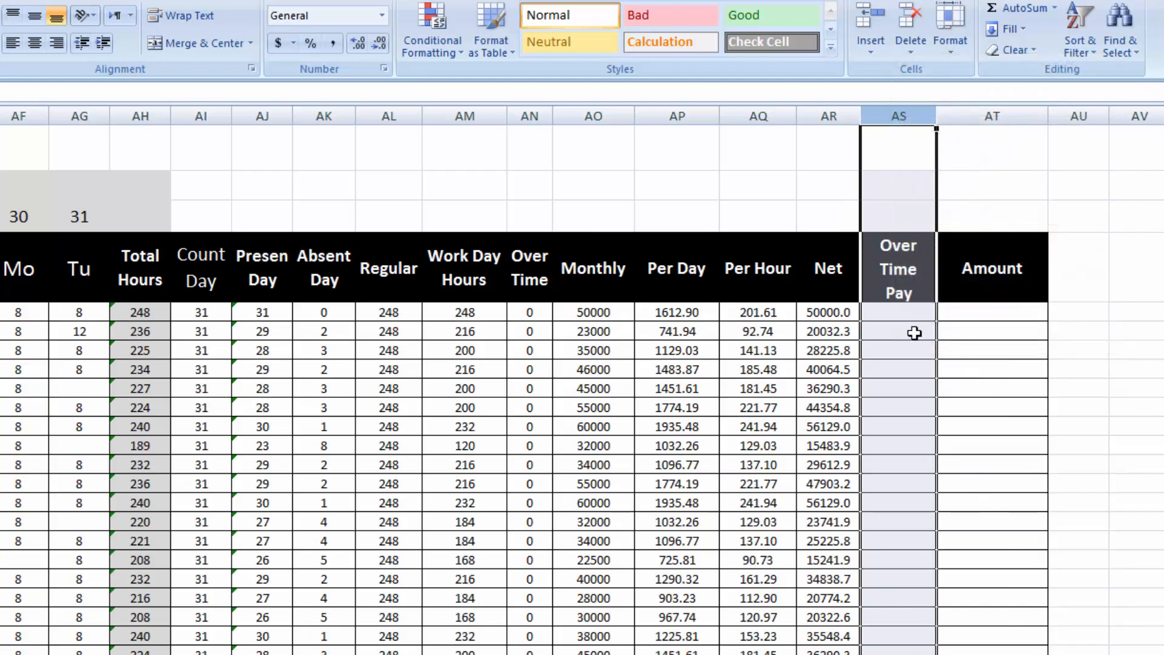
# - Try to calculate the first employee's Over Time Pay from the Per Hour rate with =(AQ5*1.5)
pyautogui.click(910, 318)
pyautogui.click(911, 317)
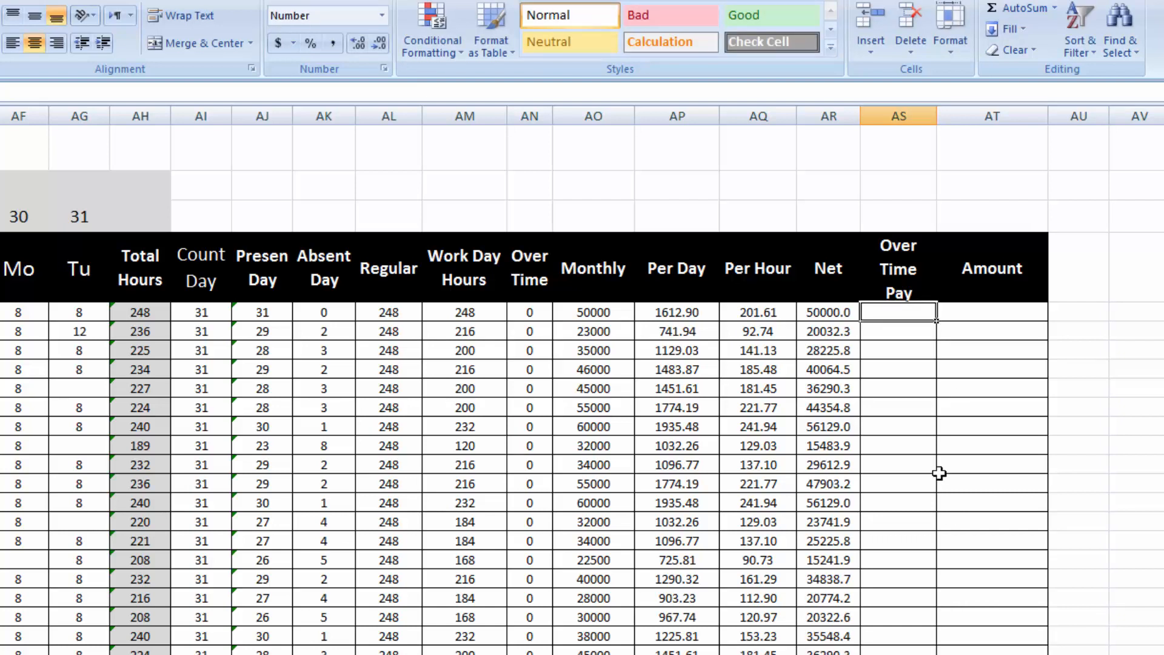
pyautogui.write('=(')
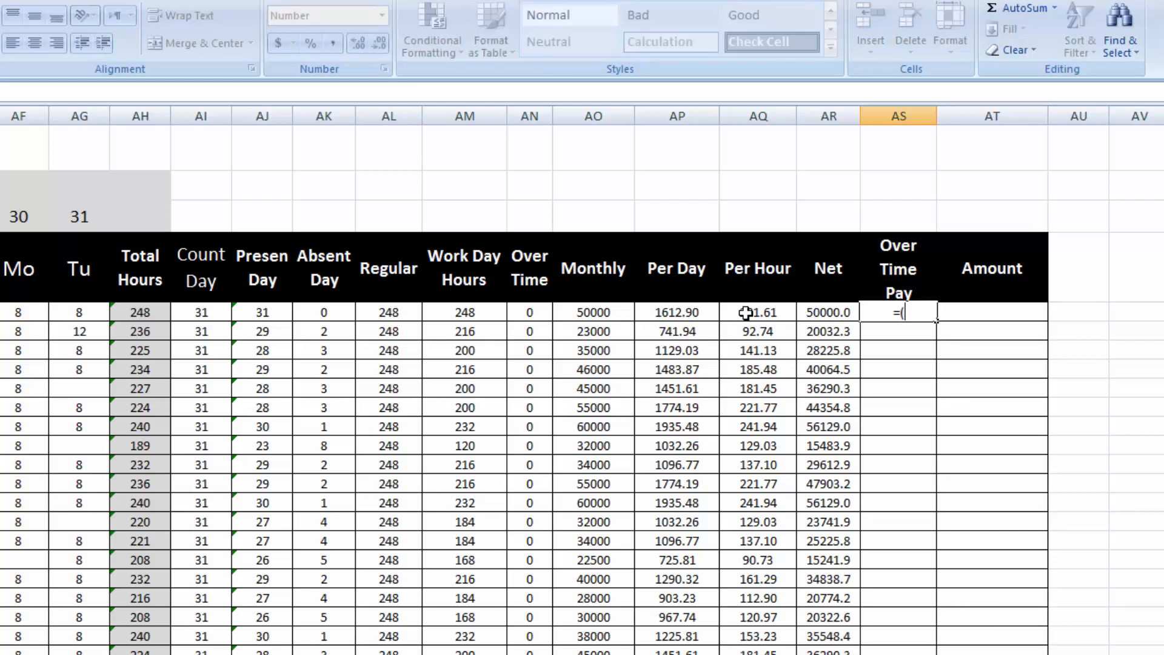
pyautogui.click(745, 312)
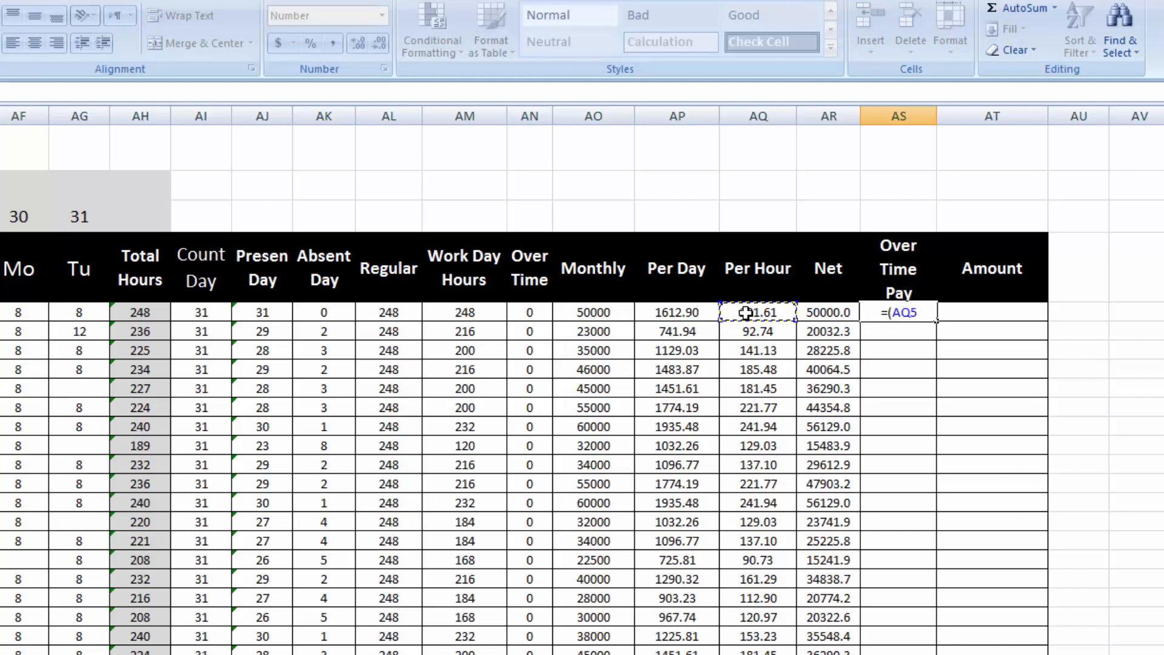
pyautogui.write('*1.5)')
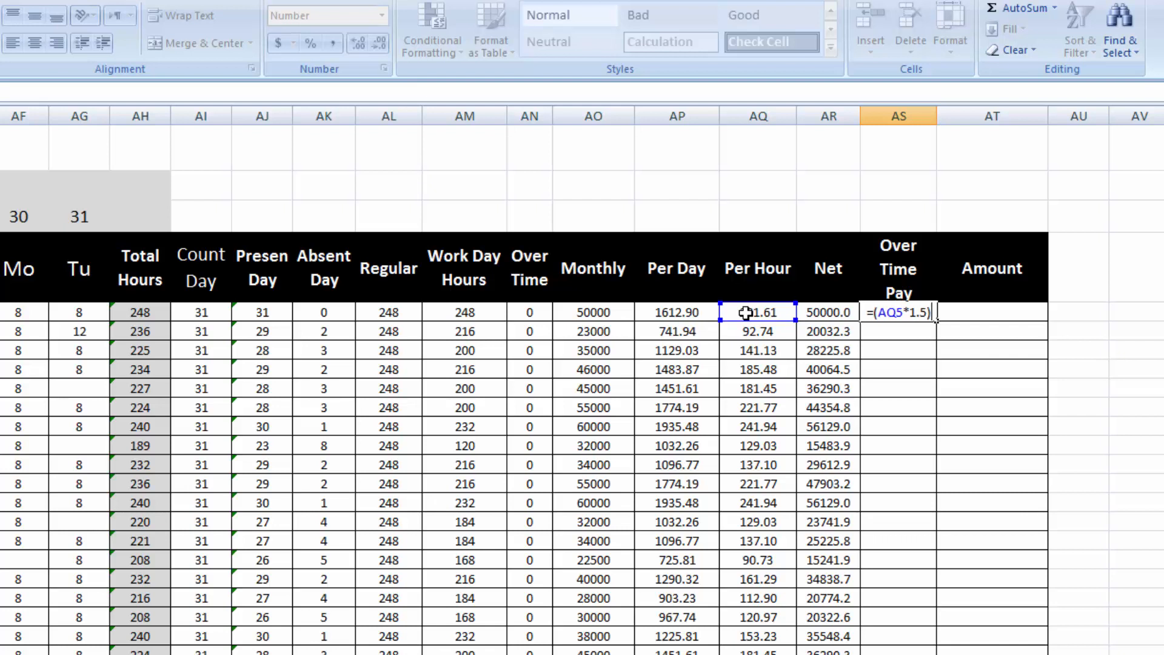
pyautogui.write('*')
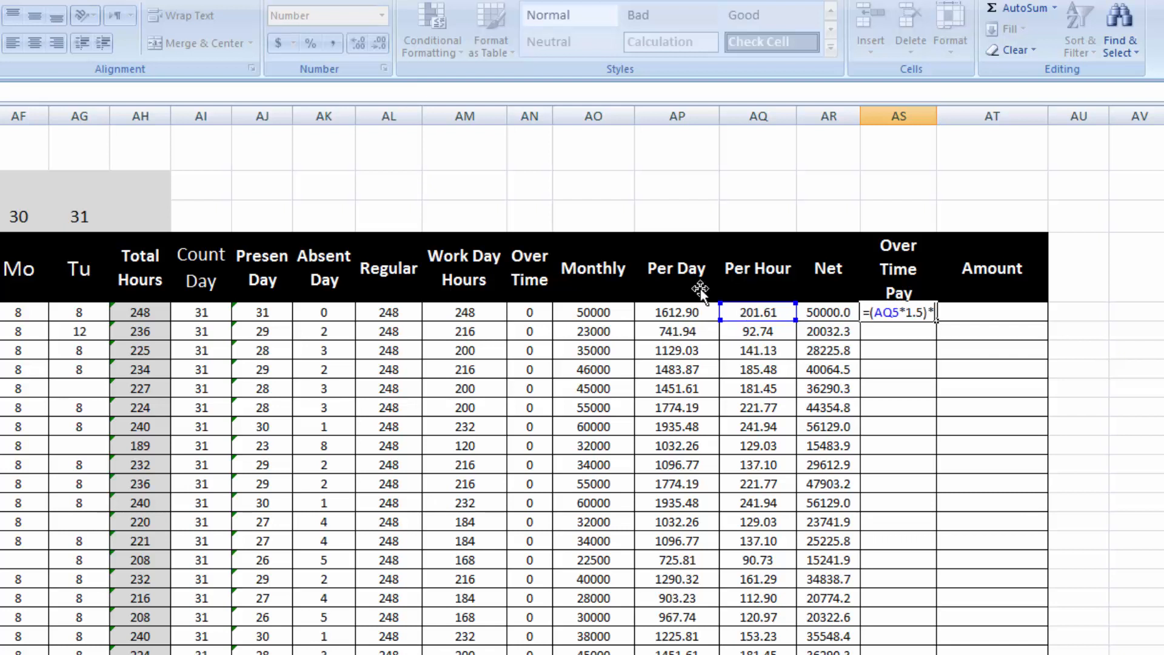
pyautogui.click(532, 313)
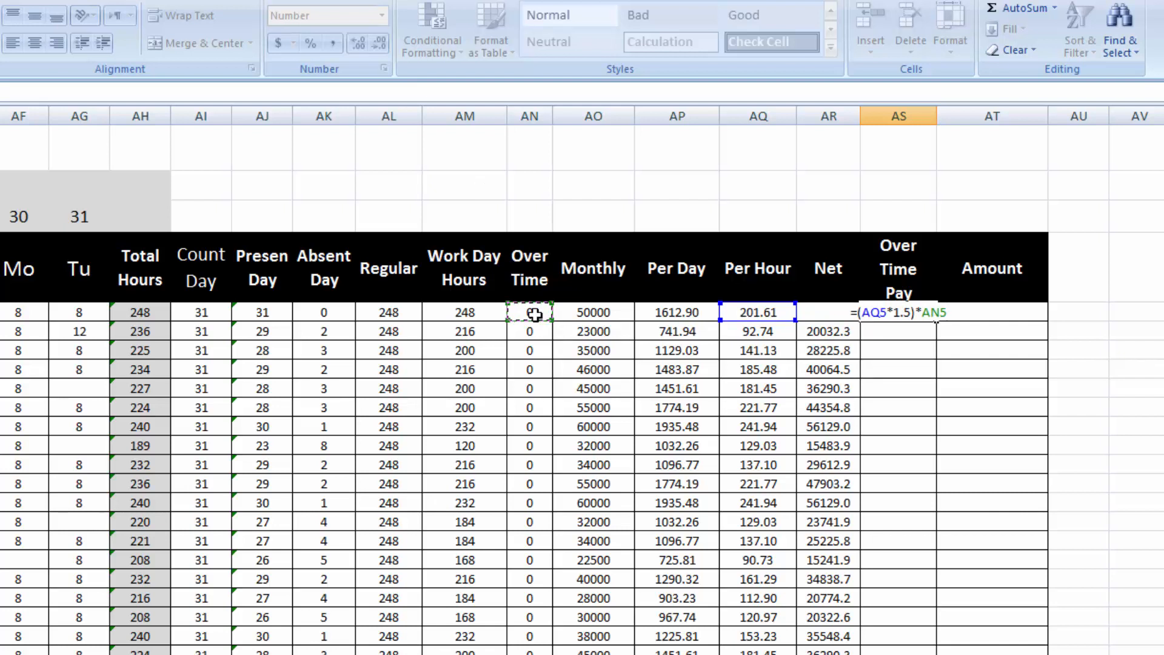
pyautogui.press('BackSpace')
pyautogui.press('BackSpace')
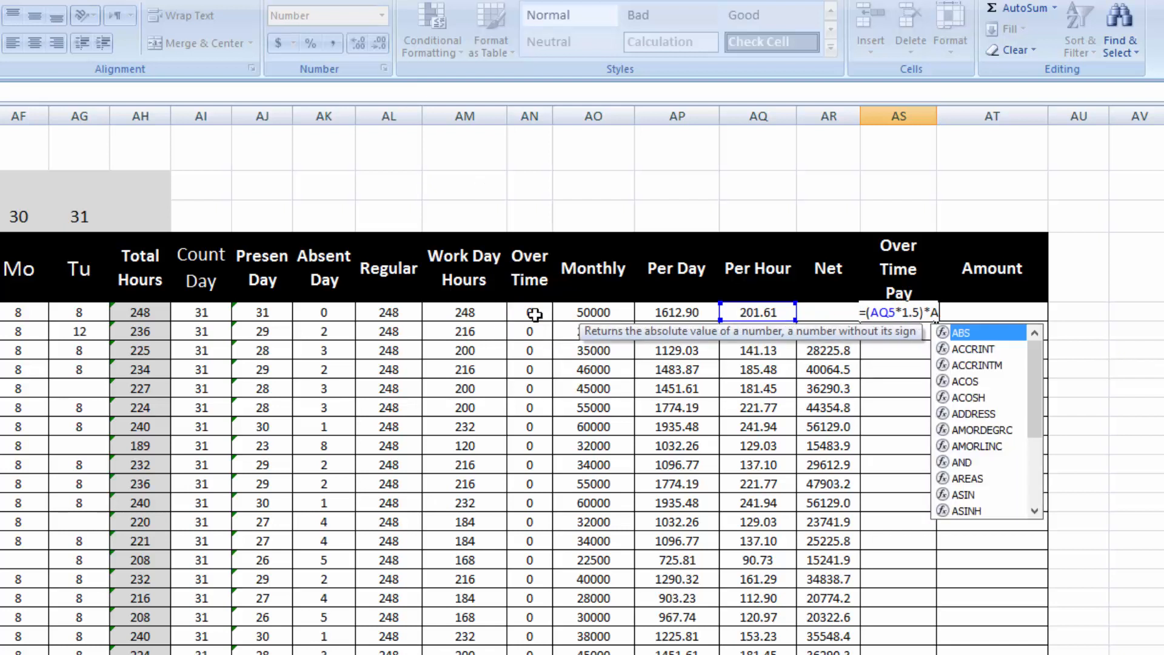
pyautogui.press('BackSpace')
pyautogui.press('BackSpace')
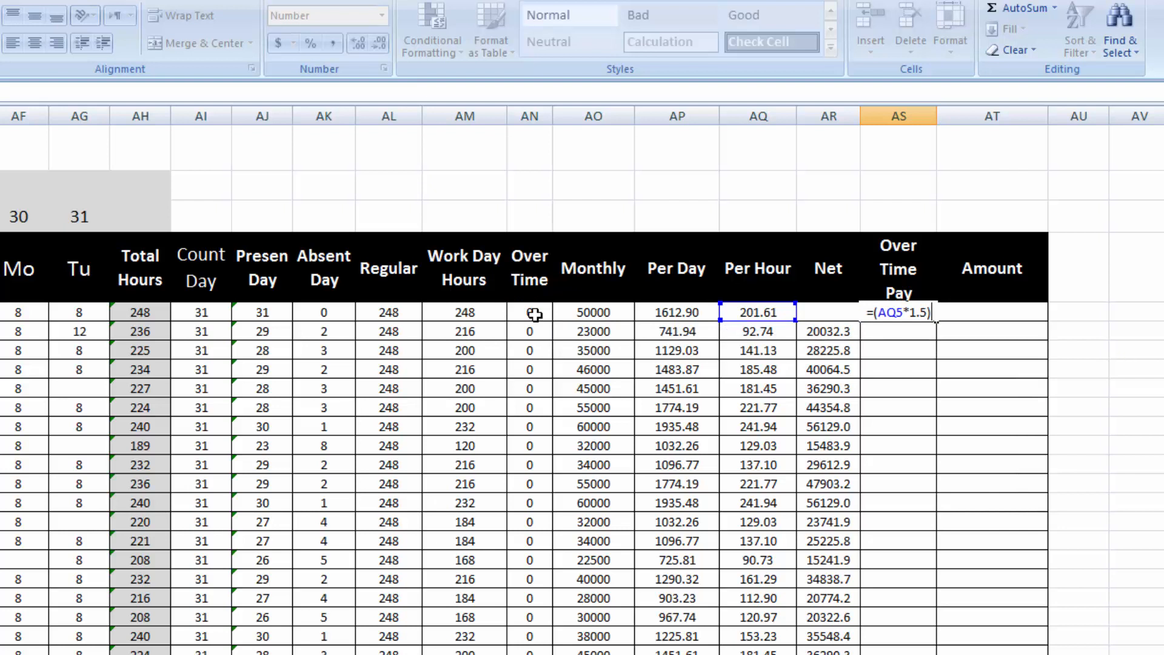
pyautogui.click(534, 314)
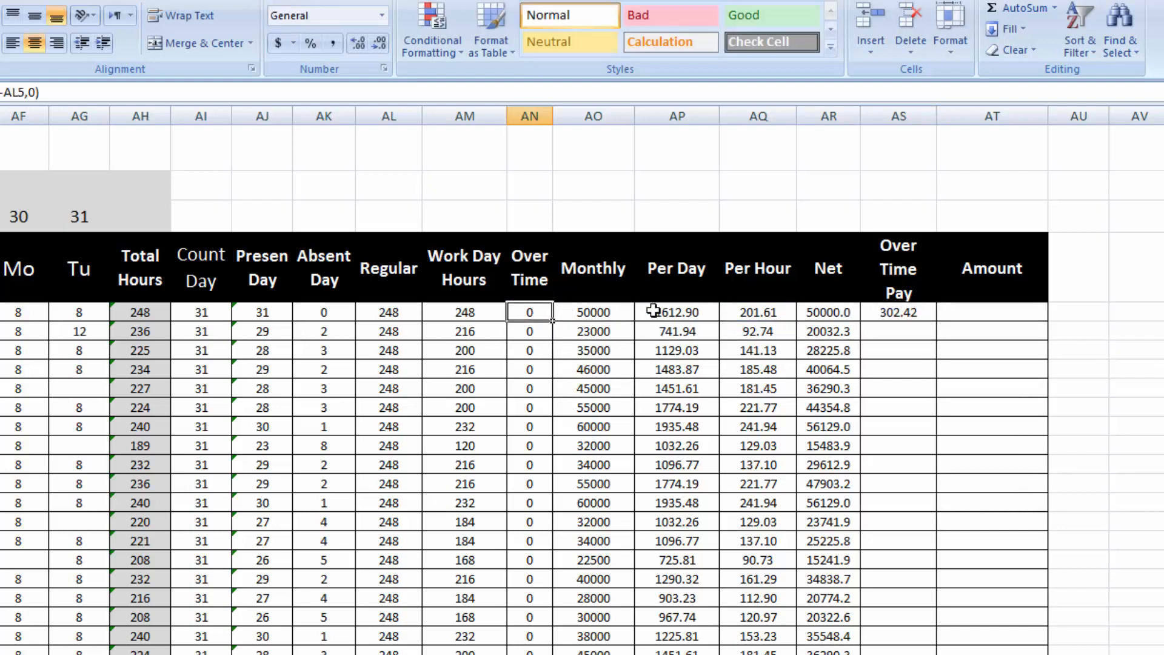
pyautogui.write('=')
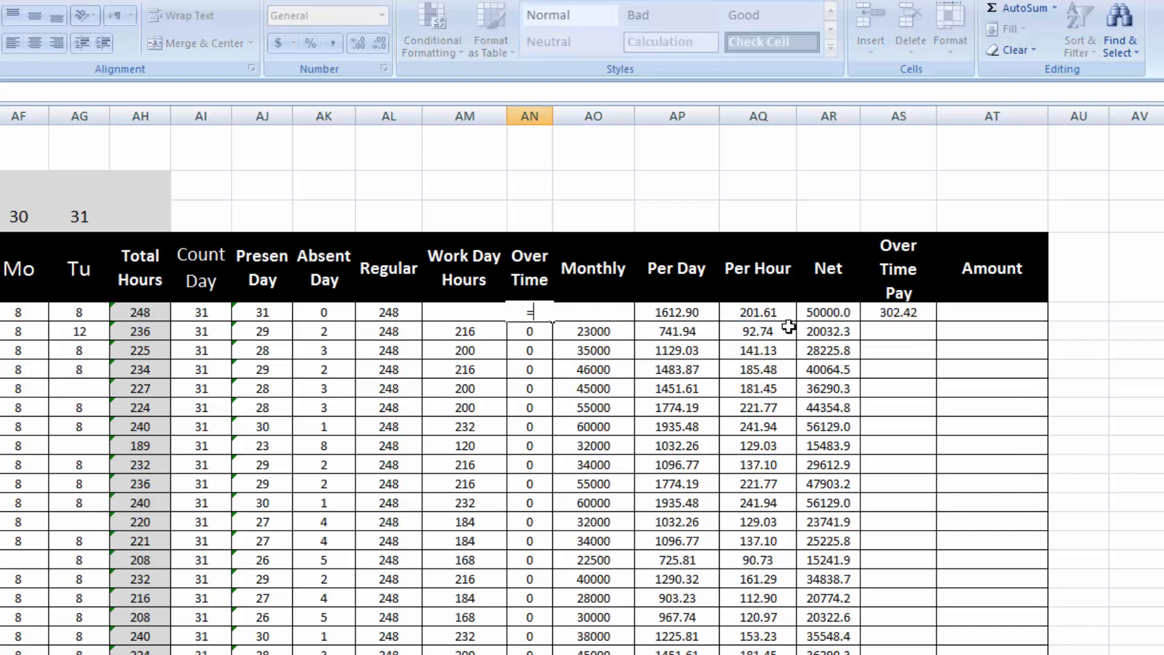
pyautogui.press('Escape')
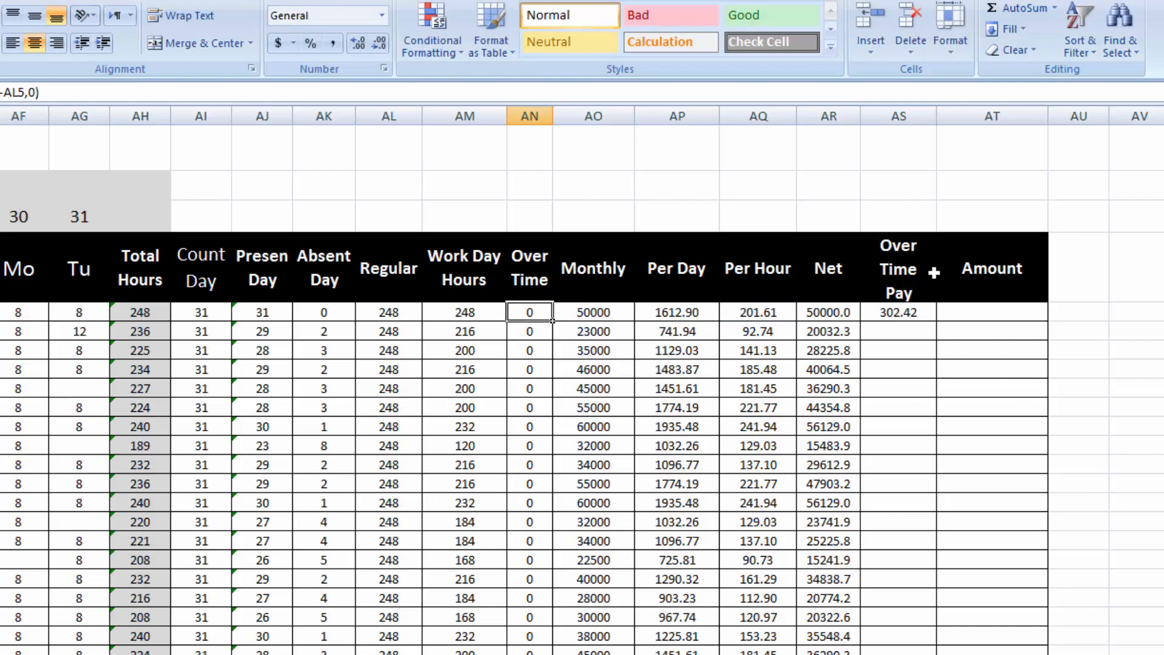
# - Calculate the first employee's Over Time Pay at 1.5 times Per Hour with =(AQ5*1.5)*AN5 and fill the formula down the column
pyautogui.click(921, 314)
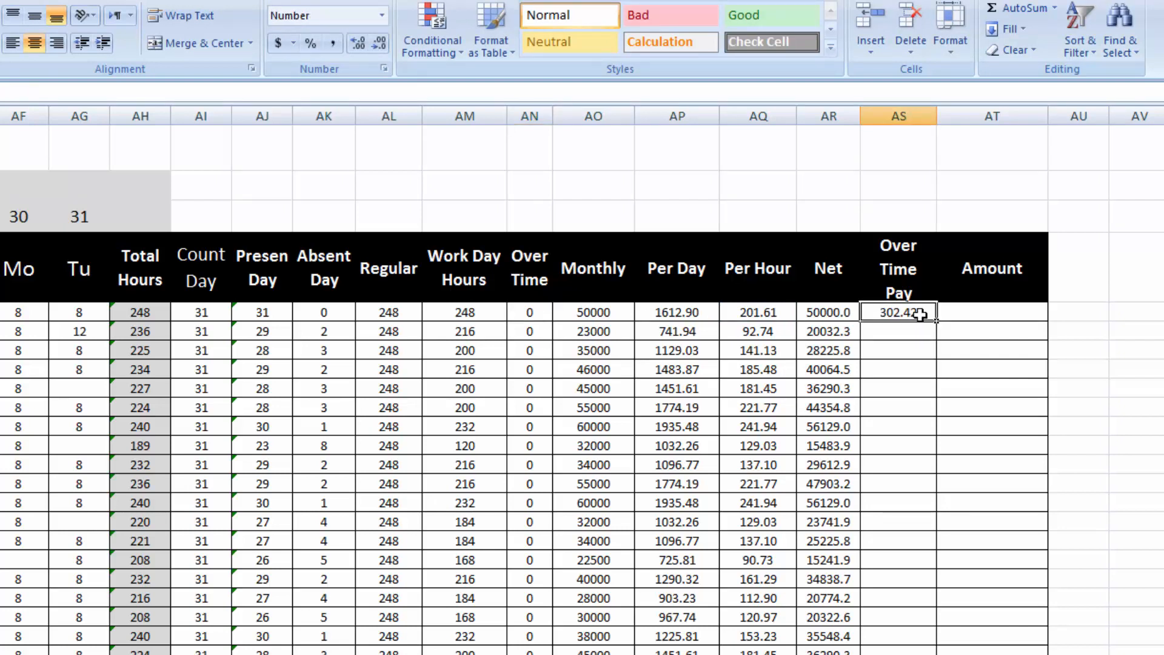
pyautogui.write('=(')
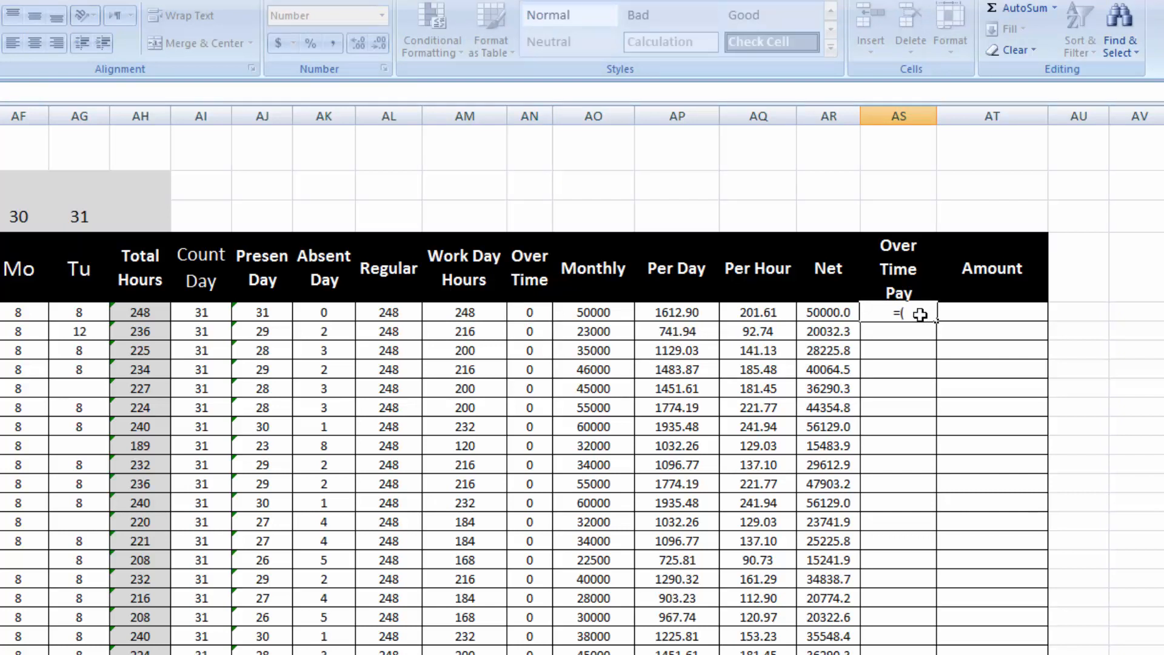
pyautogui.click(746, 313)
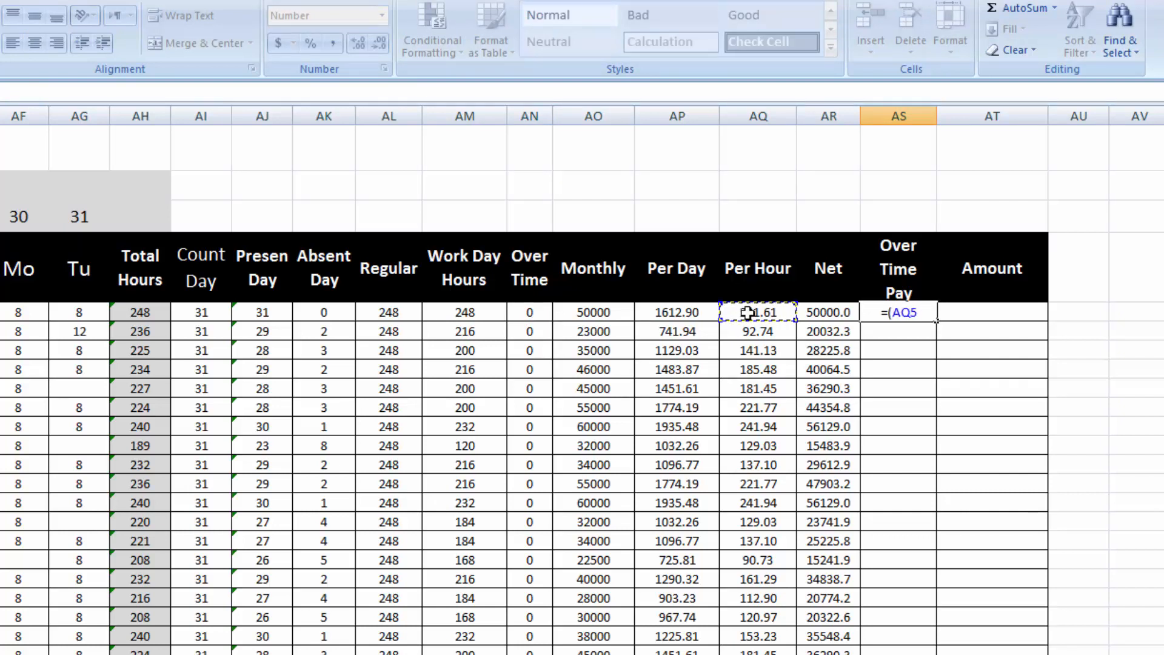
pyautogui.write('*')
pyautogui.click(528, 312)
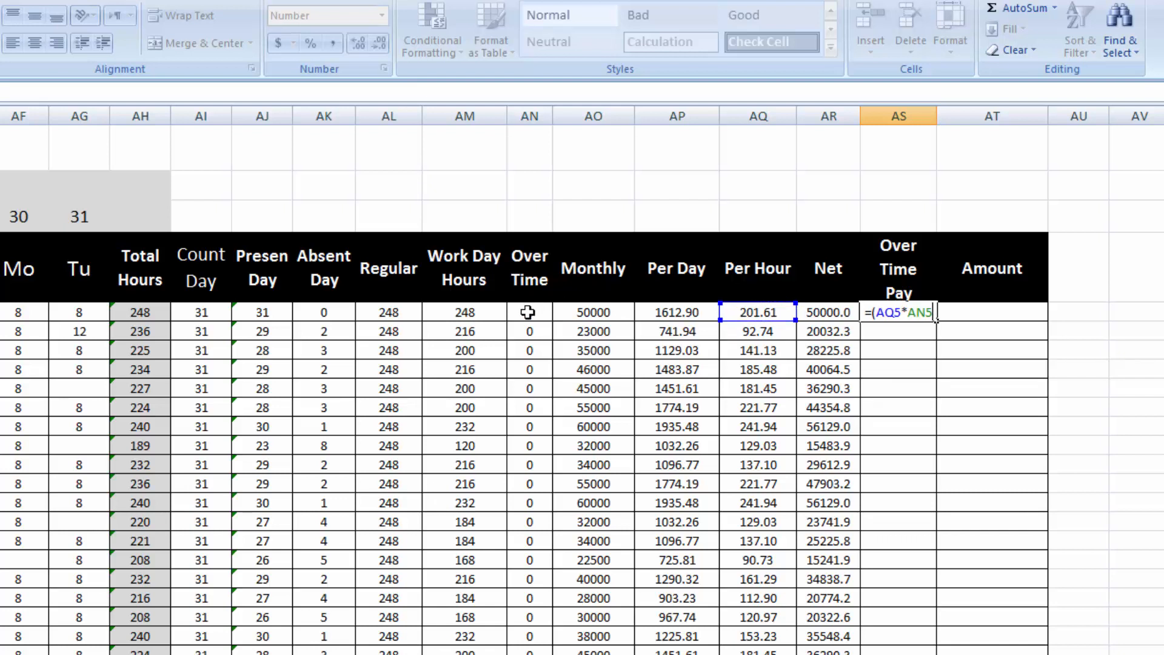
pyautogui.write(')')
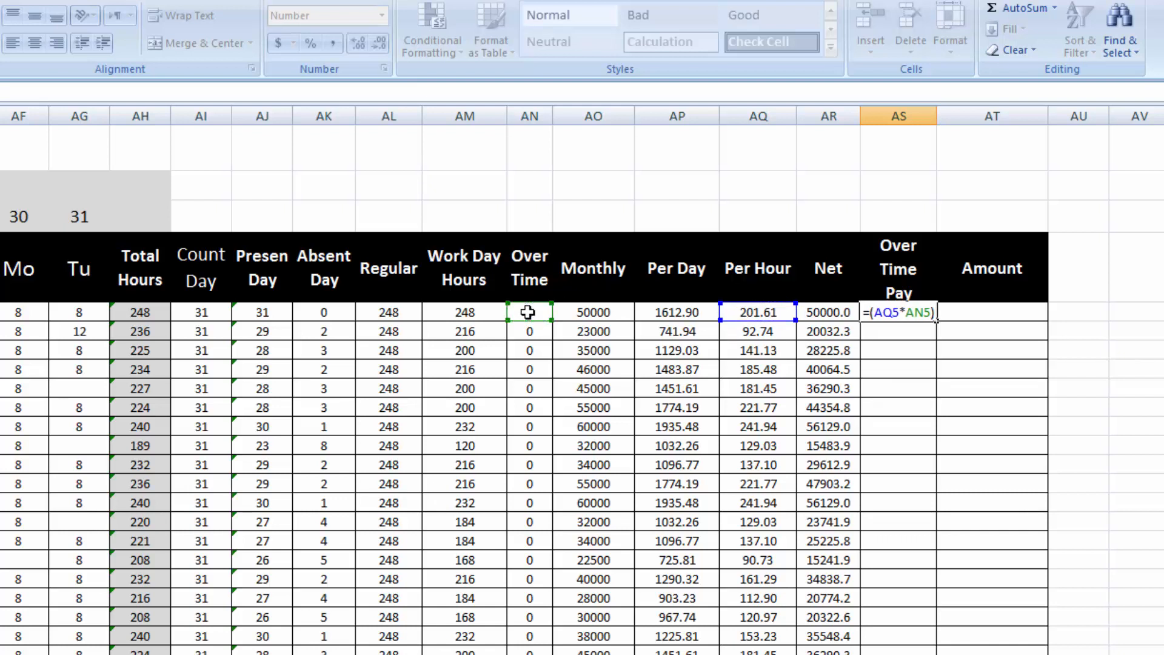
pyautogui.press('BackSpace')
pyautogui.press('BackSpace')
pyautogui.press('BackSpace')
pyautogui.press('BackSpace')
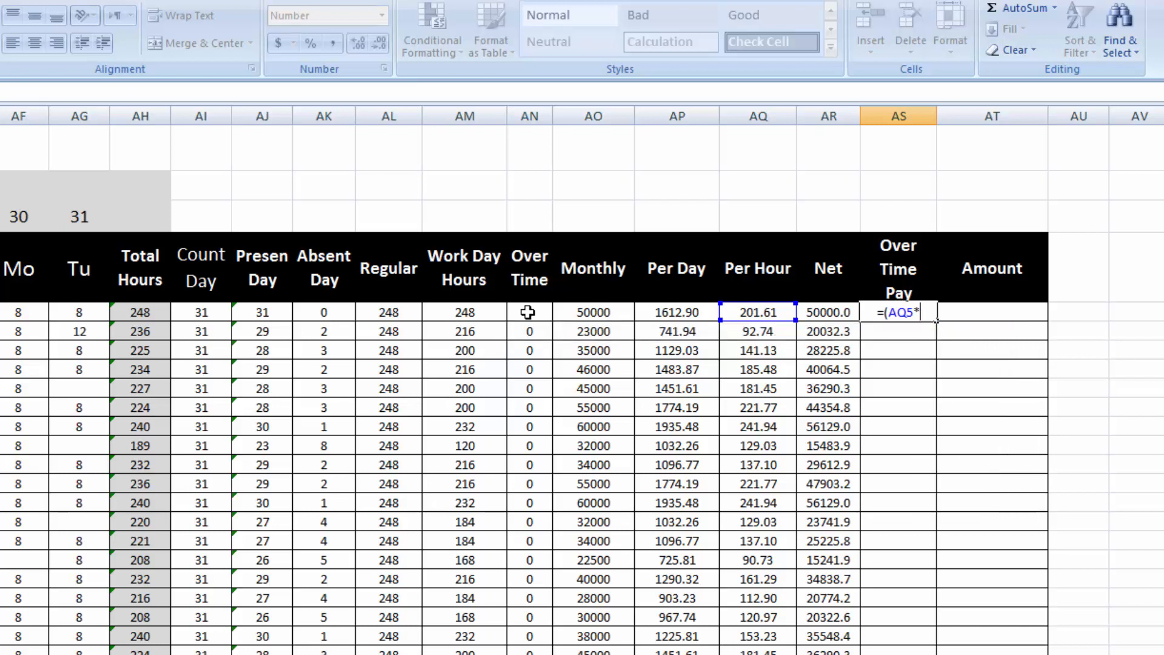
pyautogui.write('1.5)*')
pyautogui.click(528, 312)
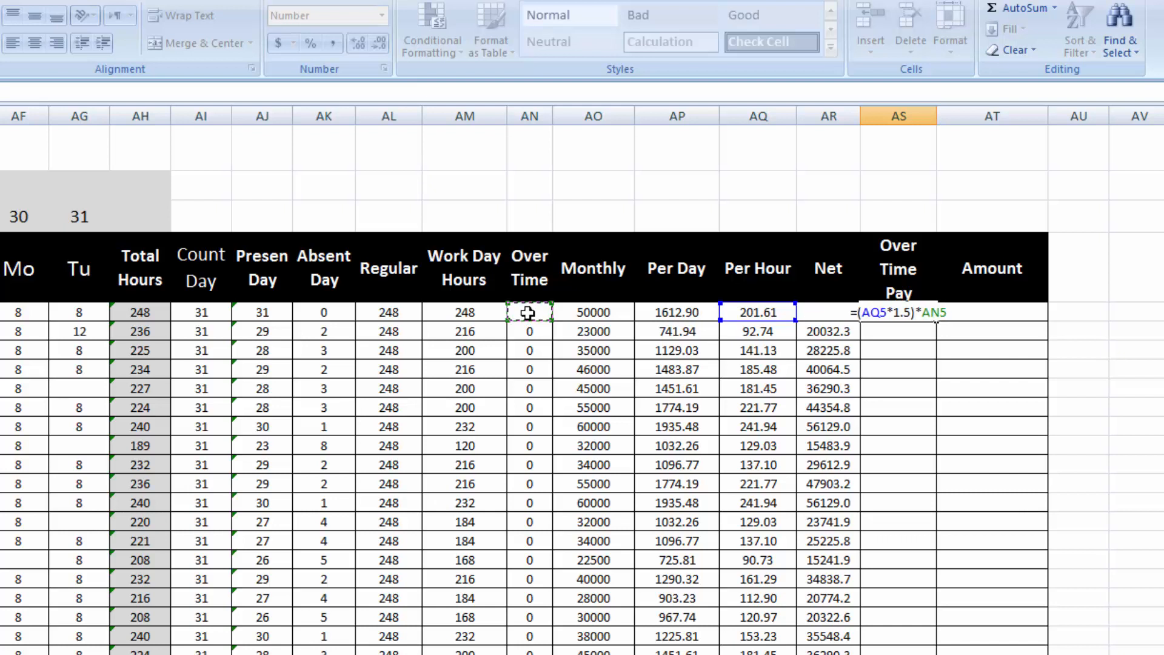
pyautogui.press('Return')
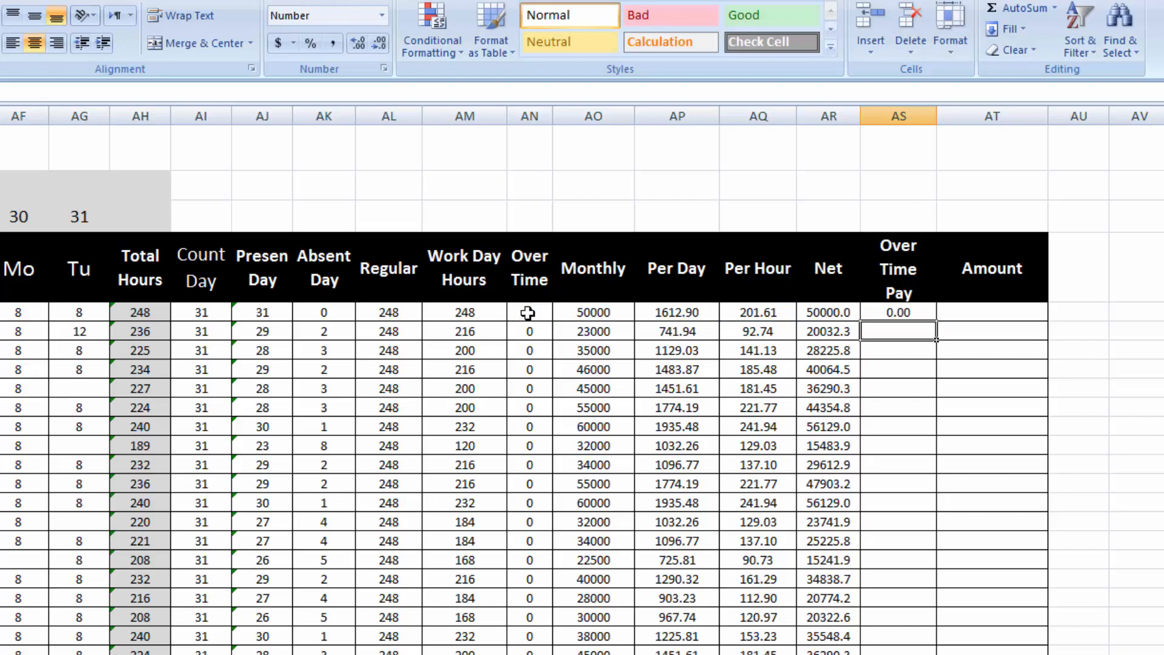
pyautogui.click(894, 310)
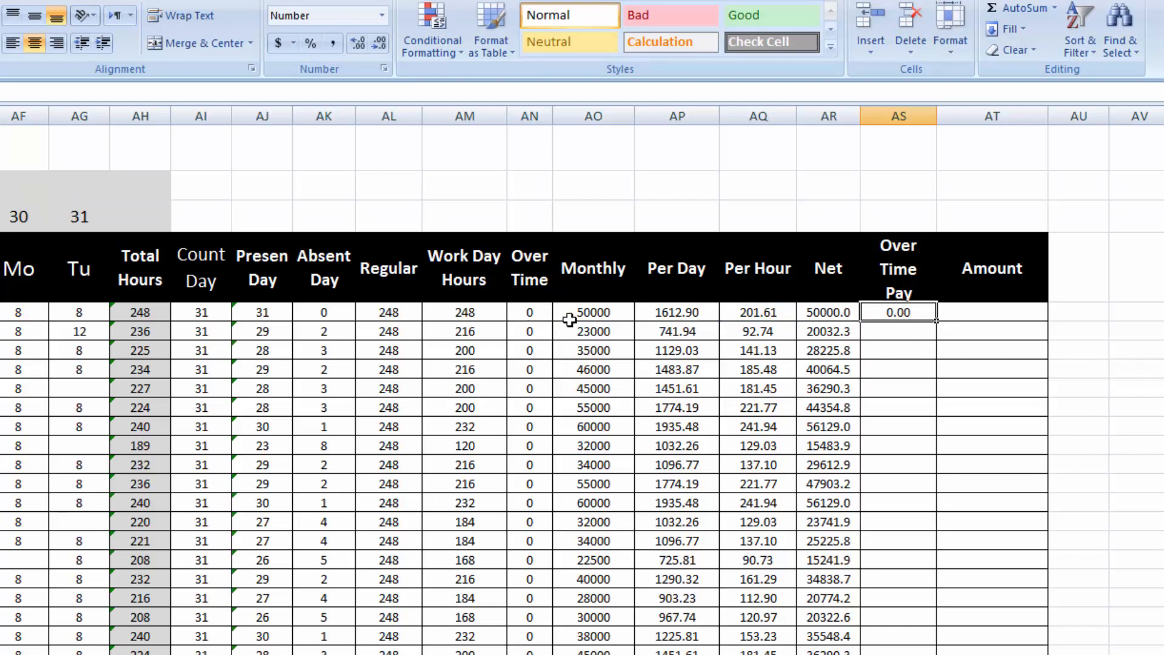
pyautogui.doubleClick(937, 322)
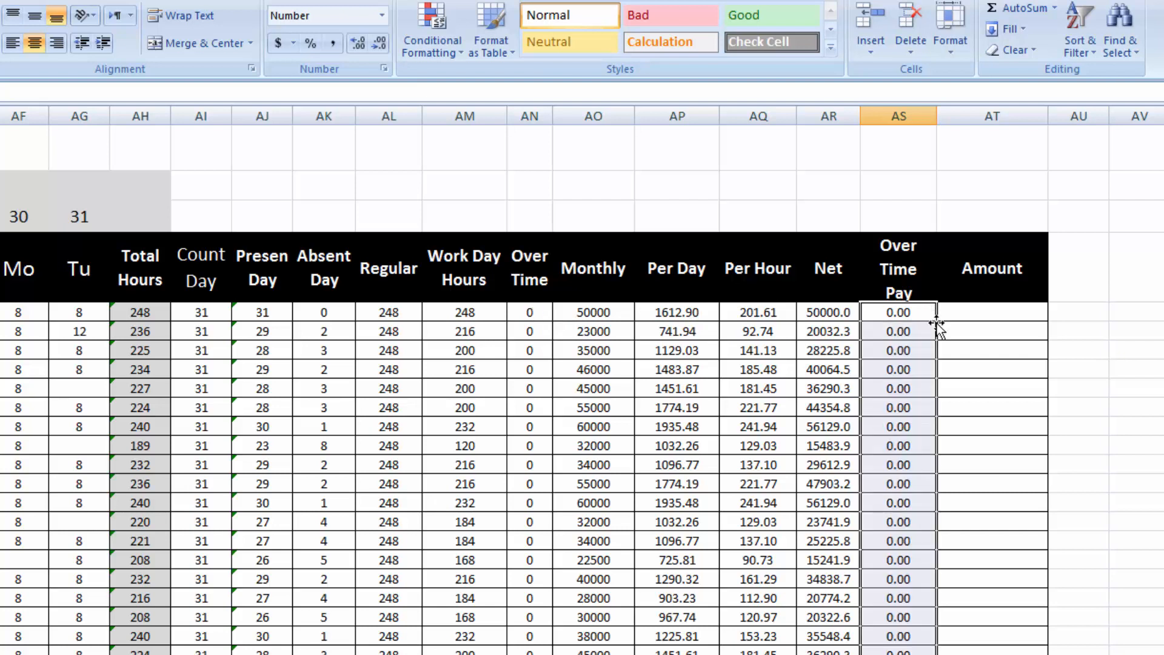
# - Calculate the first employee's Amount as Net plus Over Time Pay with =AR5+AS5 and fill the formula down the column
pyautogui.click(978, 310)
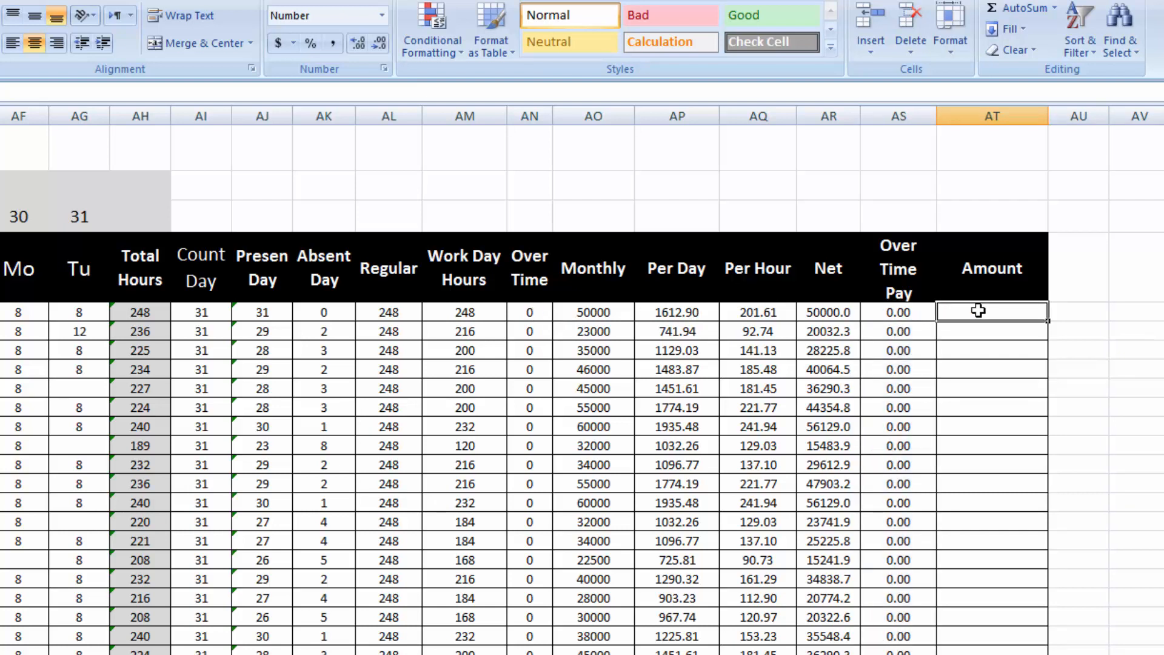
pyautogui.write('=')
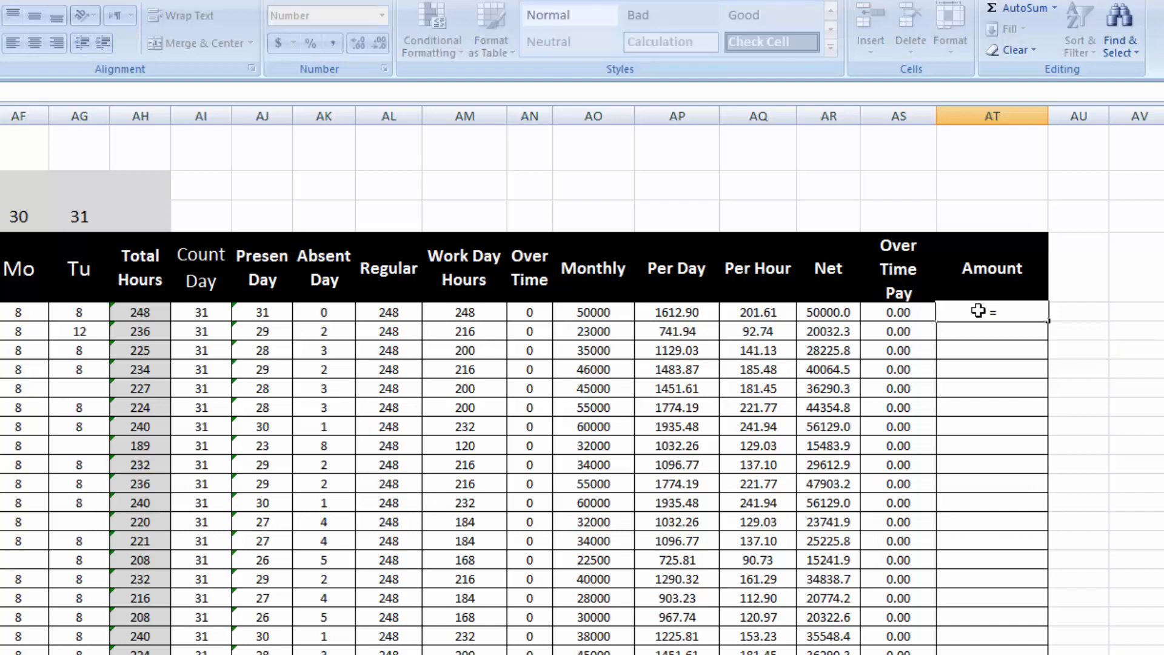
pyautogui.click(811, 314)
pyautogui.write('+')
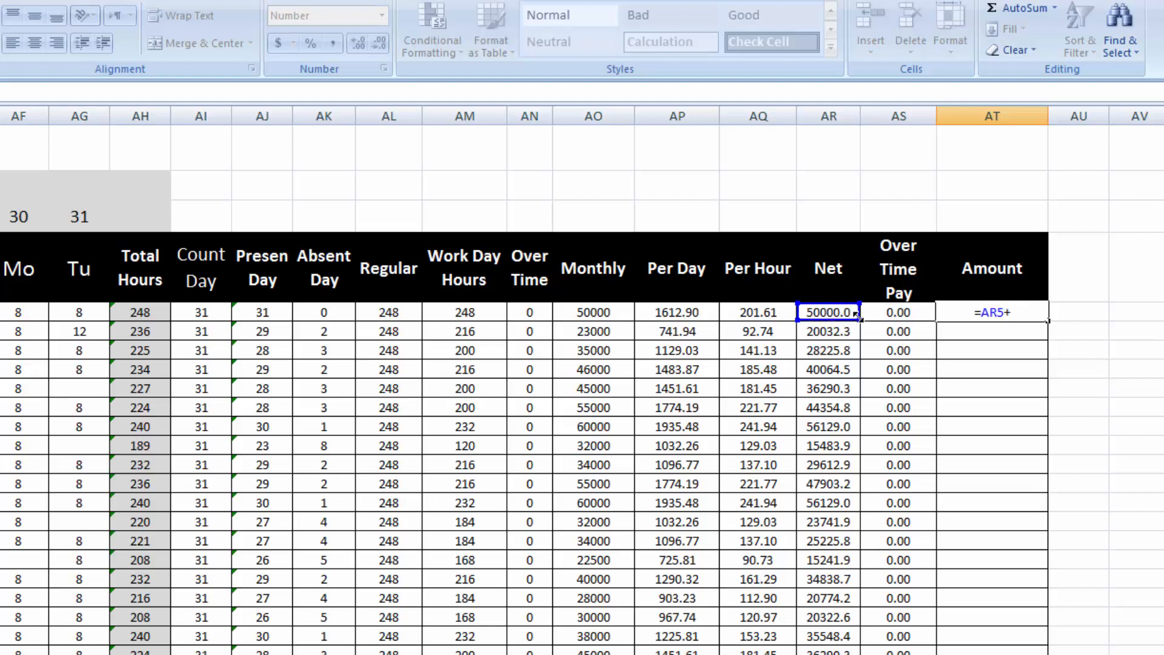
pyautogui.click(882, 313)
pyautogui.press('Return')
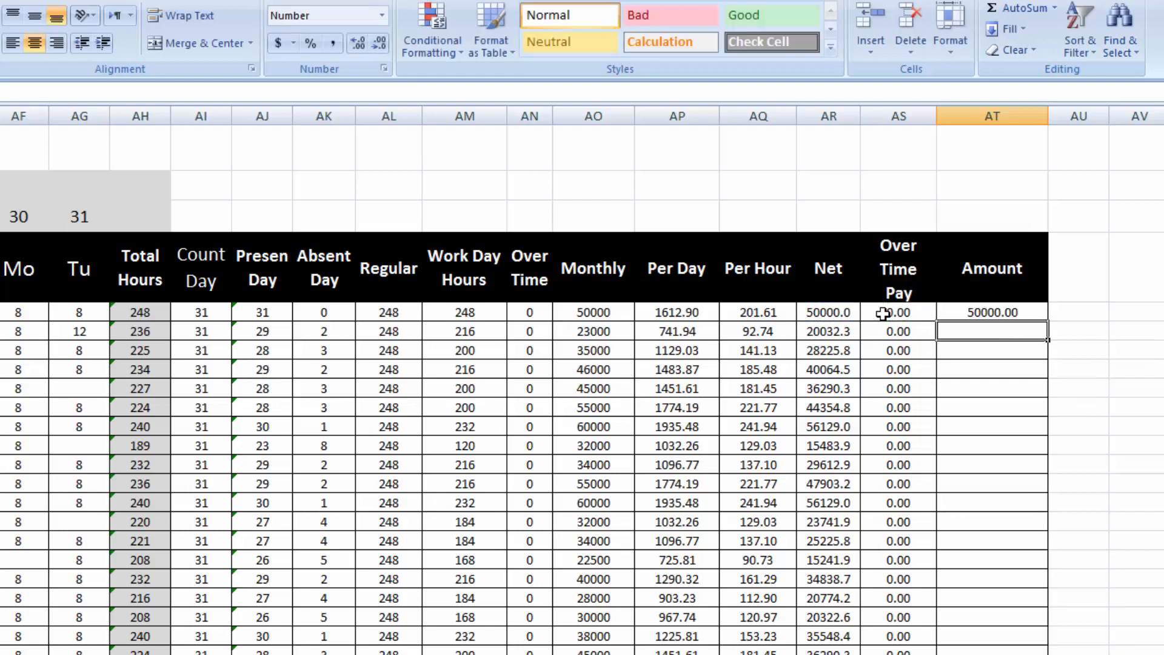
pyautogui.click(972, 313)
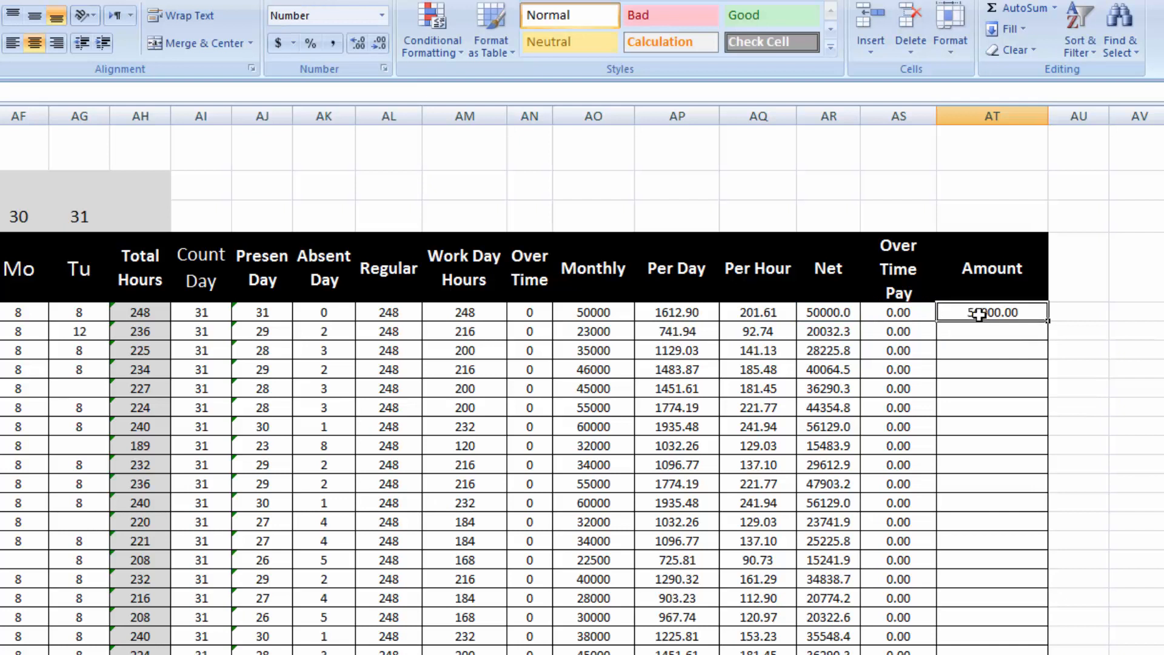
pyautogui.doubleClick(1051, 325)
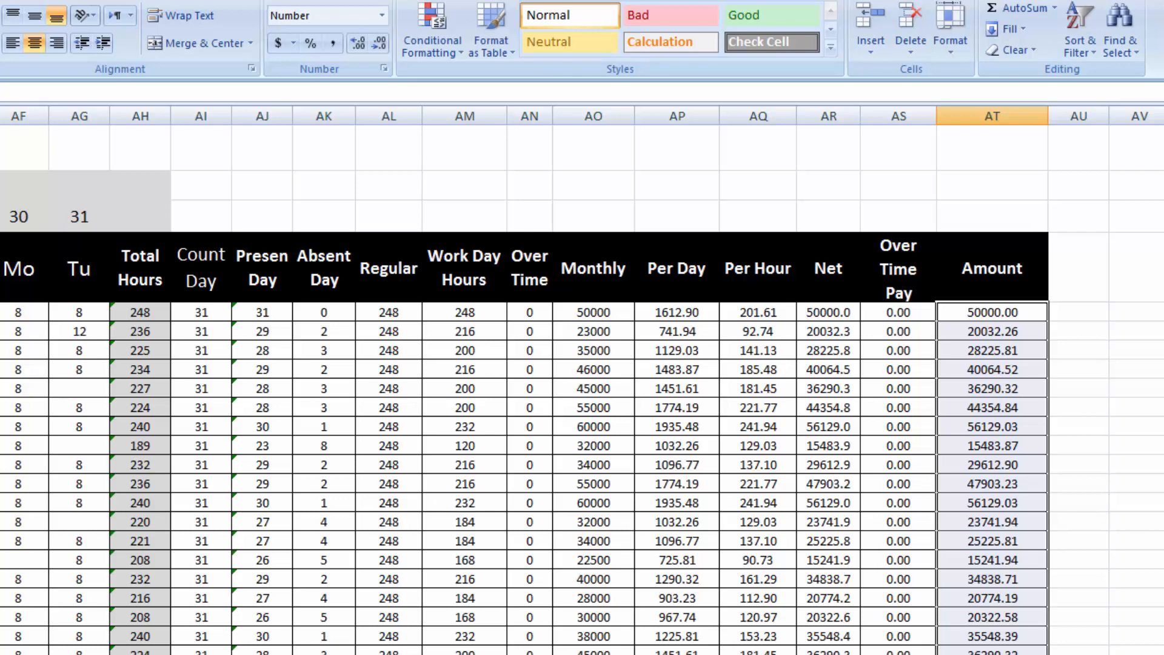
# - Review the finished timesheet across the daily hours, attendance totals and pay columns
pyautogui.hscroll(-9, 582, 388)
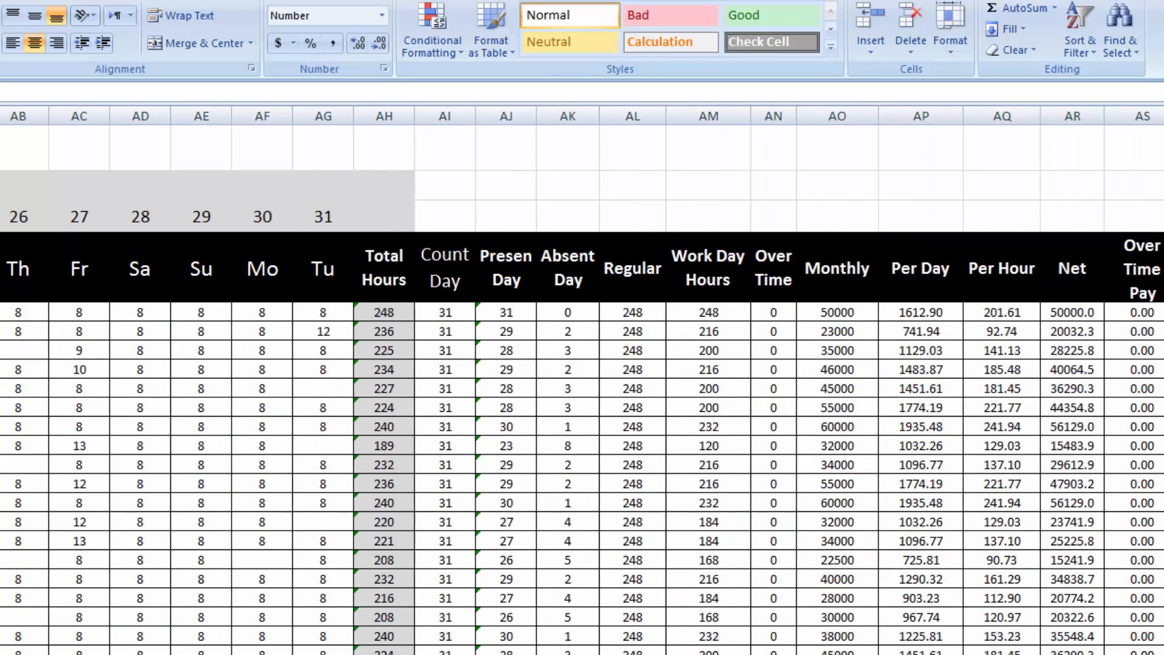
pyautogui.hscroll(-11, 582, 388)
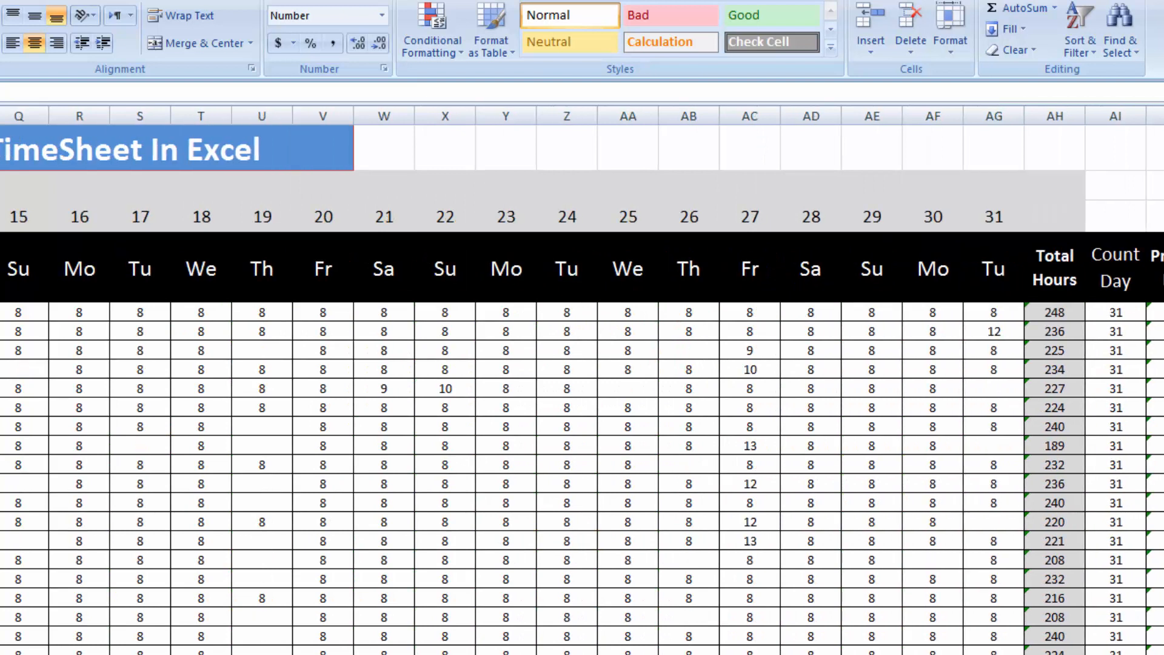
pyautogui.hscroll(-8, 582, 388)
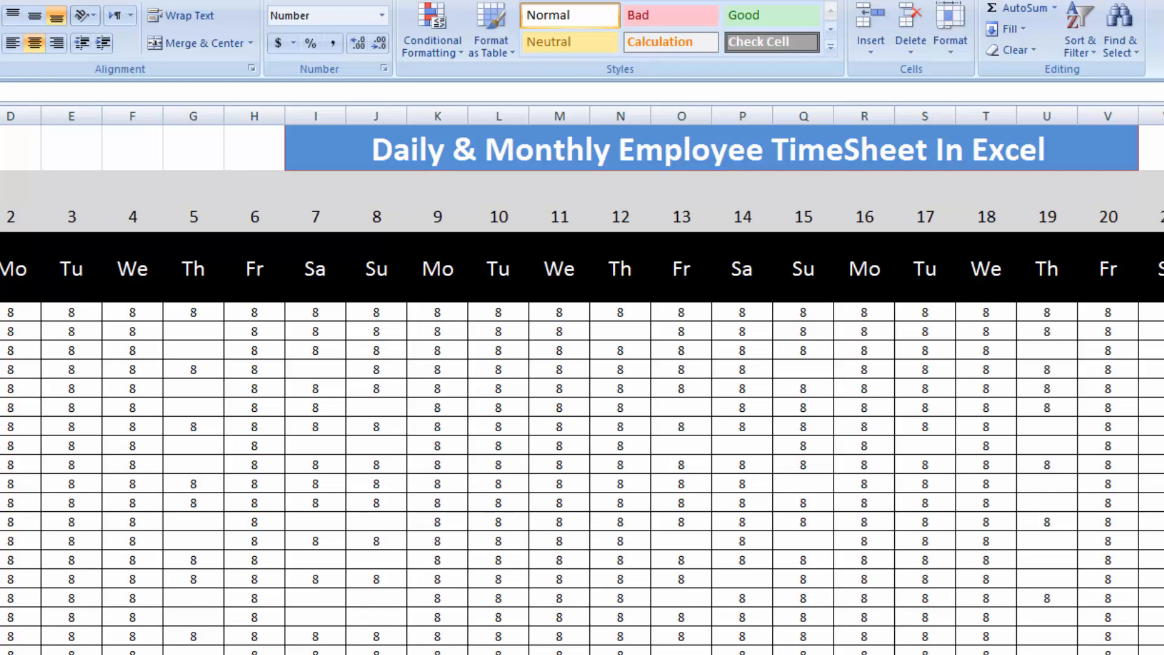
pyautogui.hscroll(10, 582, 380)
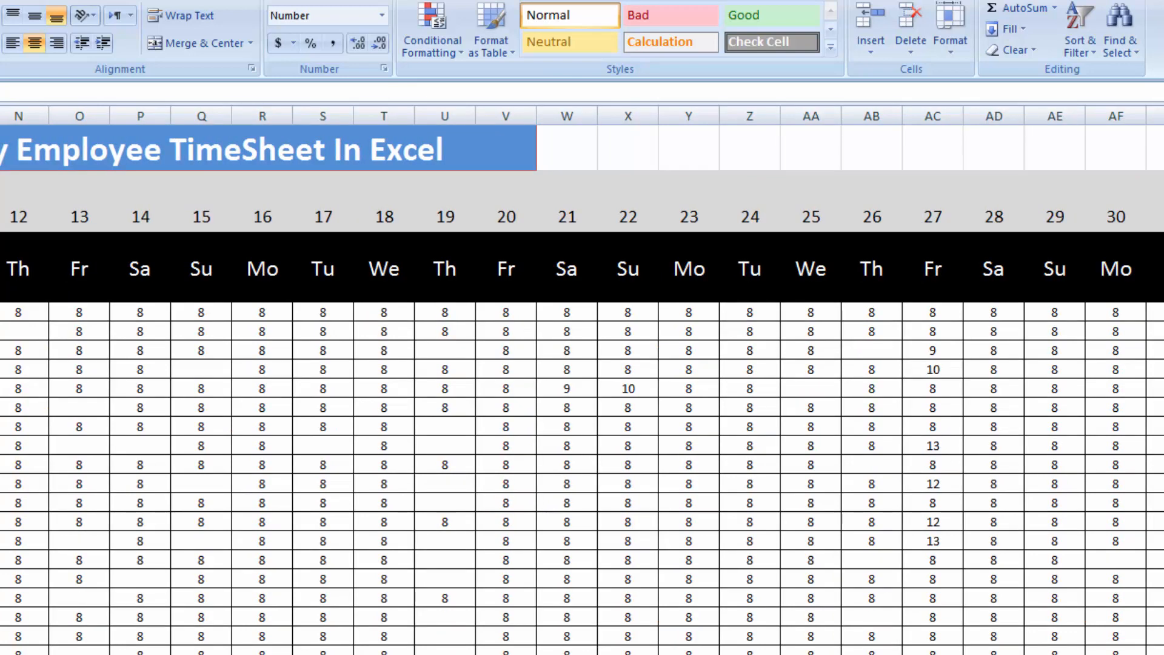
pyautogui.hscroll(3, 582, 380)
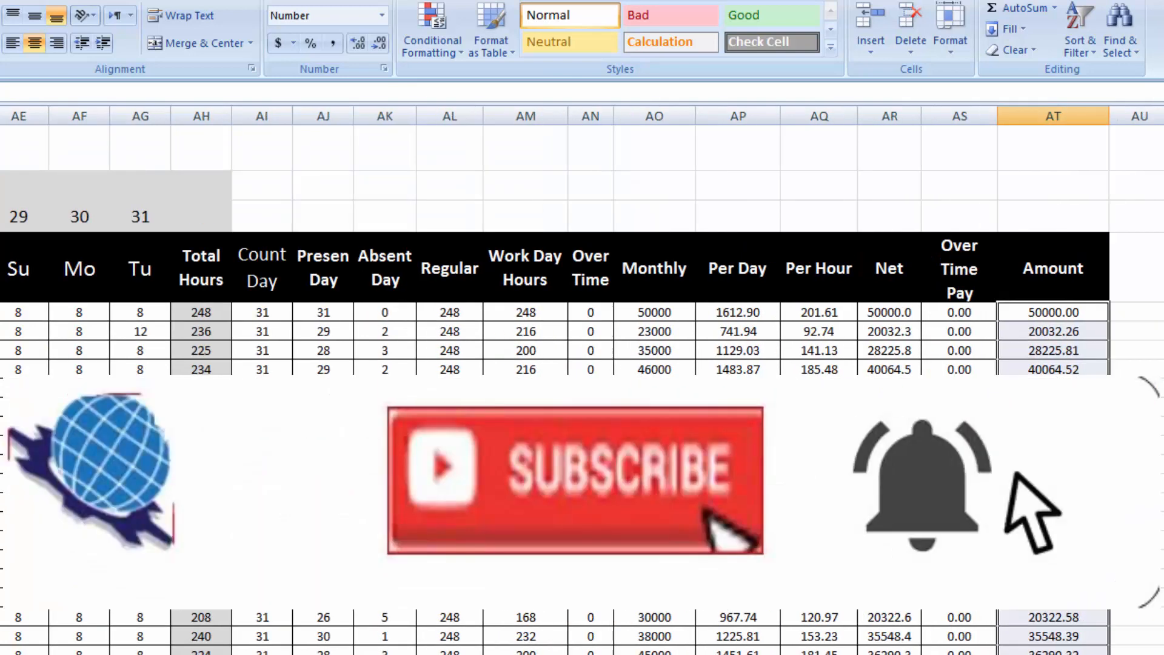
pyautogui.hscroll(-10, 582, 380)
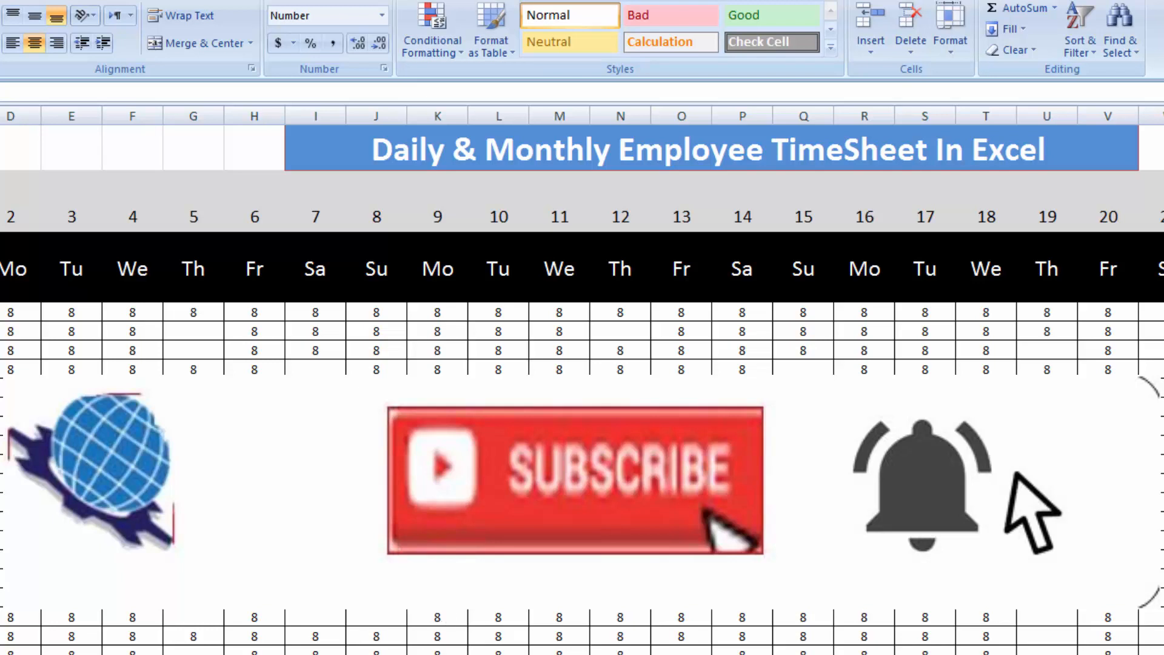
pyautogui.hscroll(5, 582, 380)
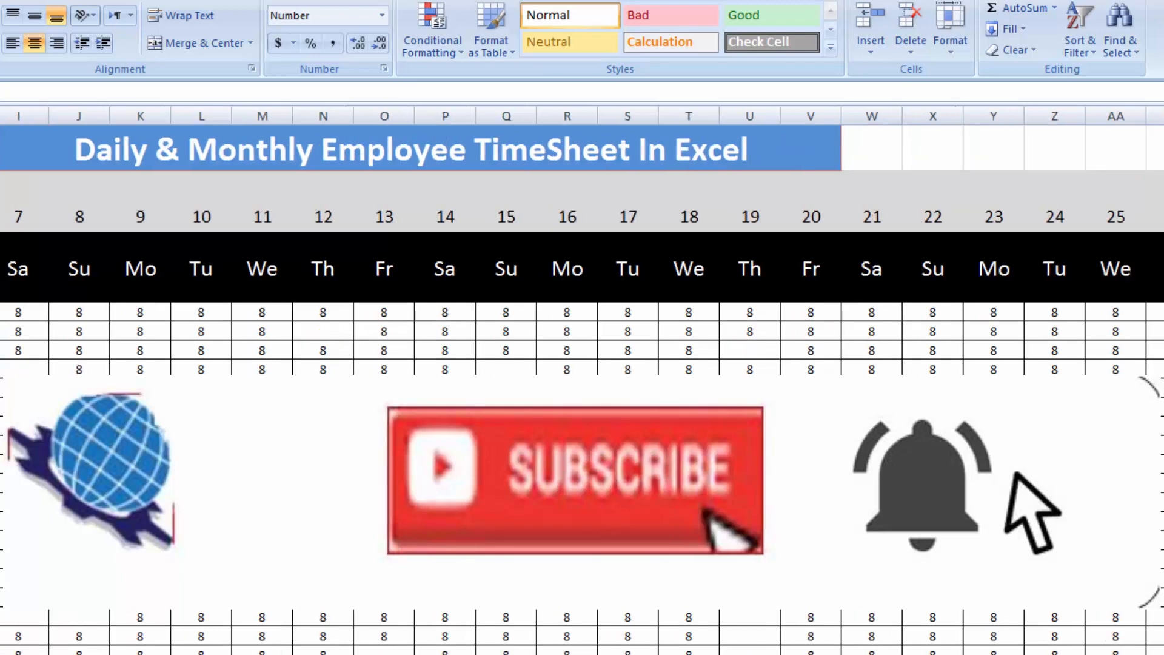
pyautogui.hscroll(5, 582, 380)
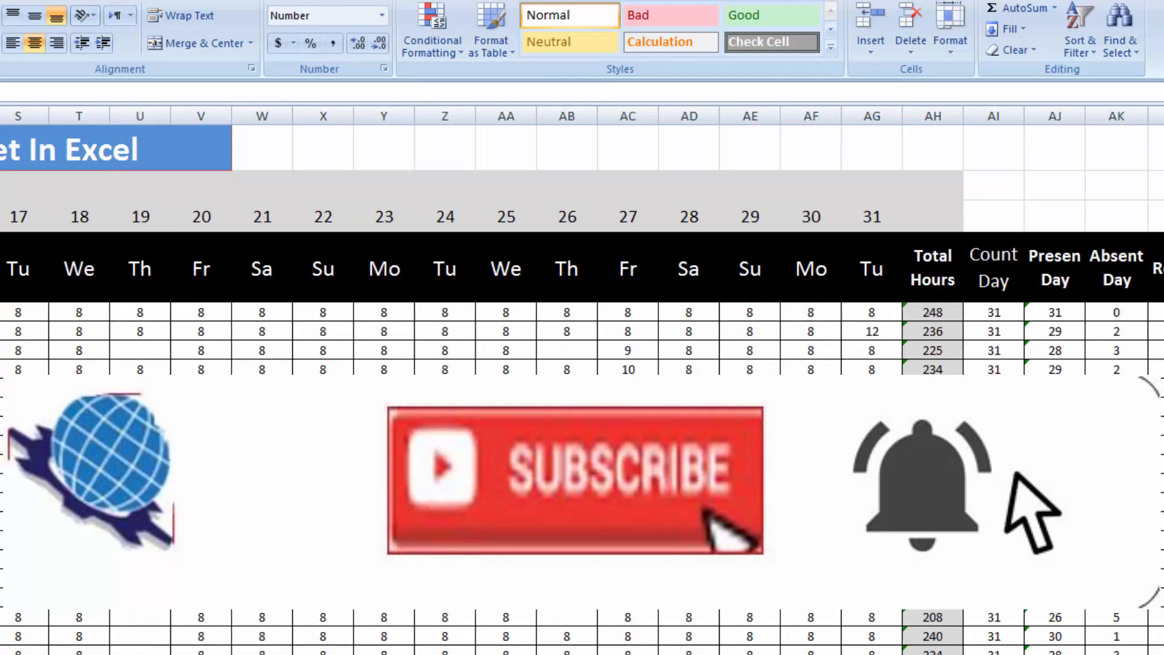